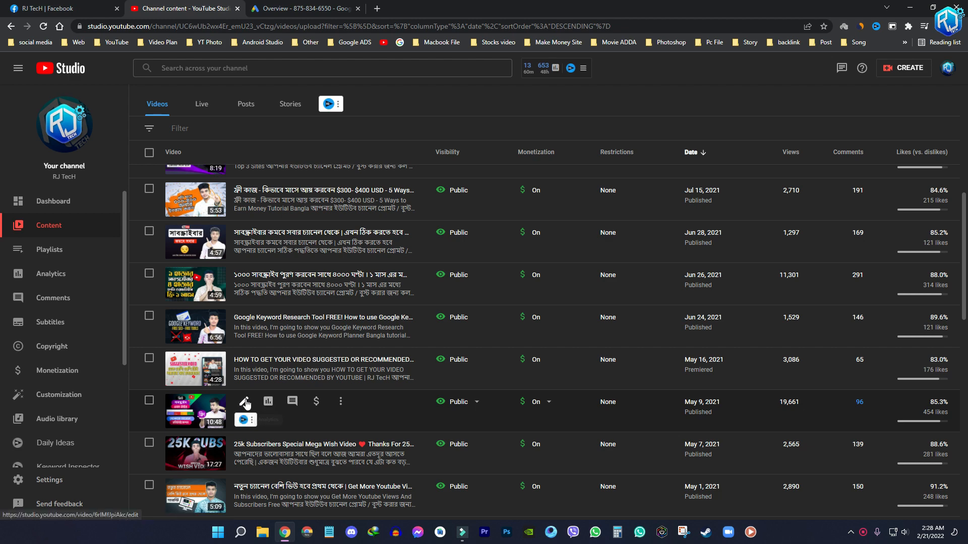
# Open the analytics of the May 9, 2021 video and examine its audience's top geographies, age and gender.
pyautogui.click(267, 402)
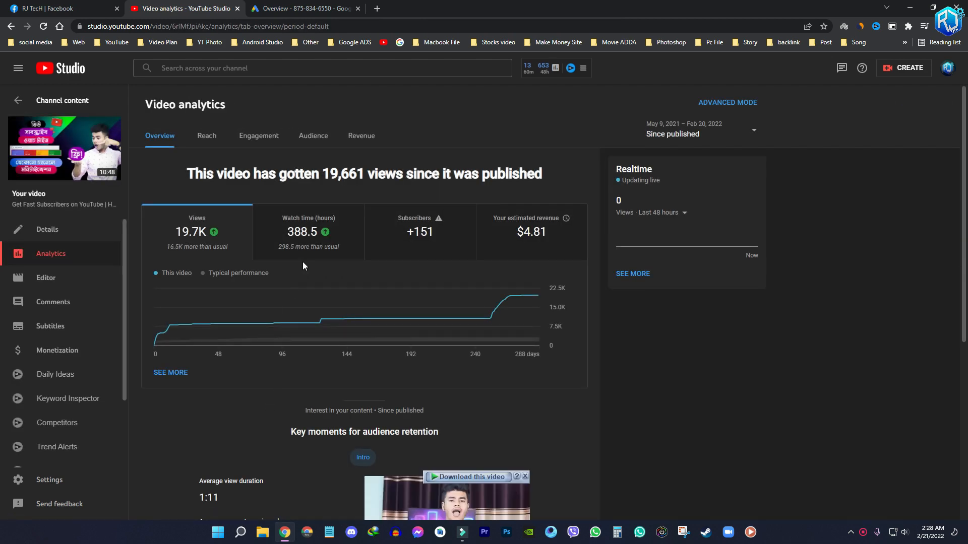
pyautogui.click(315, 139)
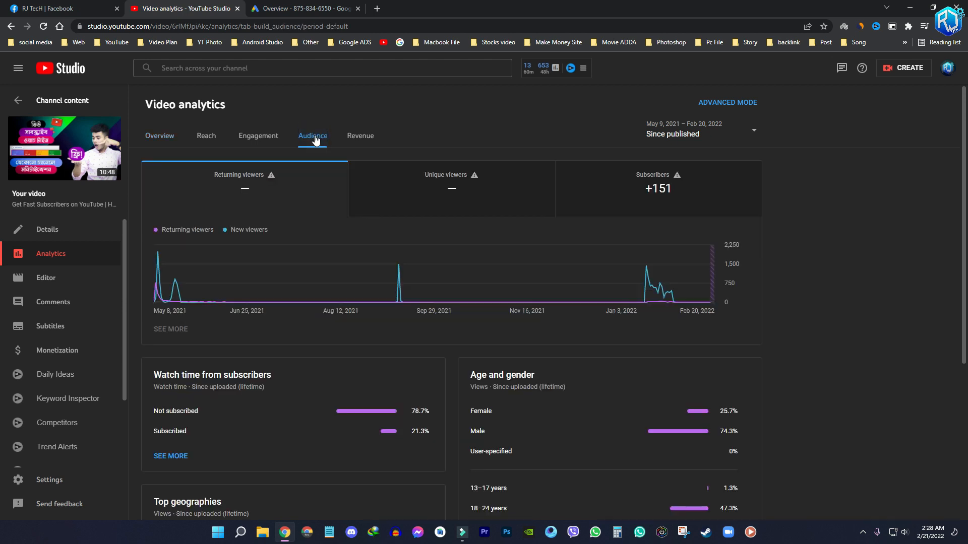
pyautogui.scroll(-1, 449, 255)
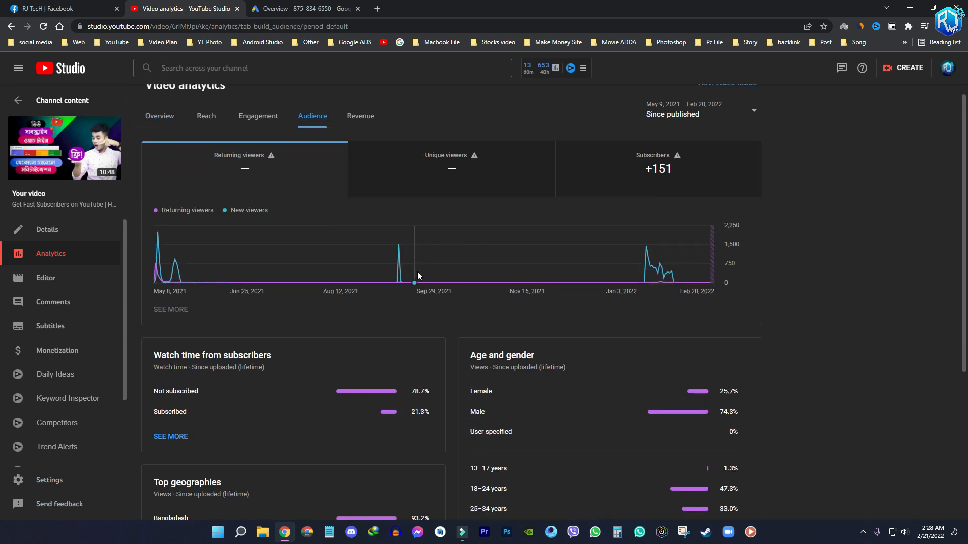
pyautogui.scroll(-2, 298, 386)
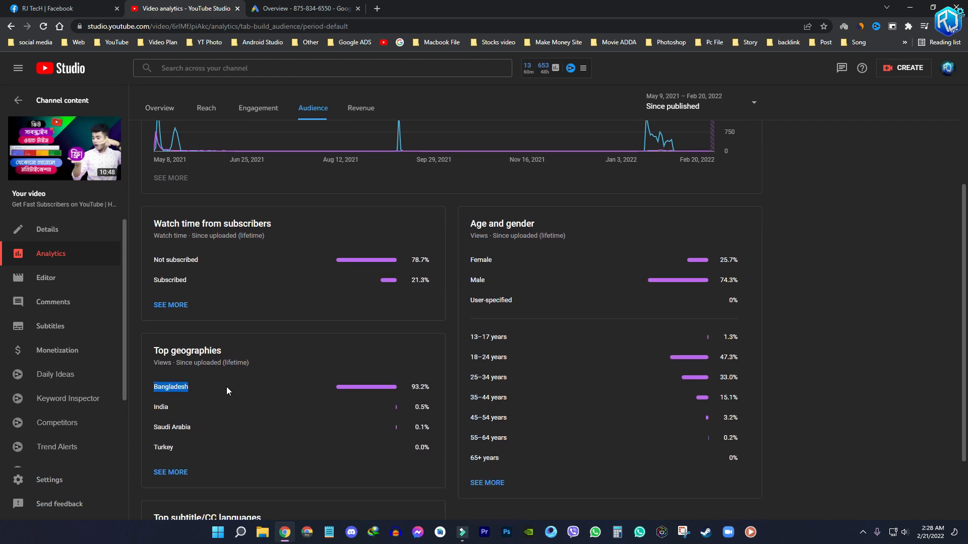
pyautogui.moveTo(468, 359); pyautogui.dragTo(509, 358)
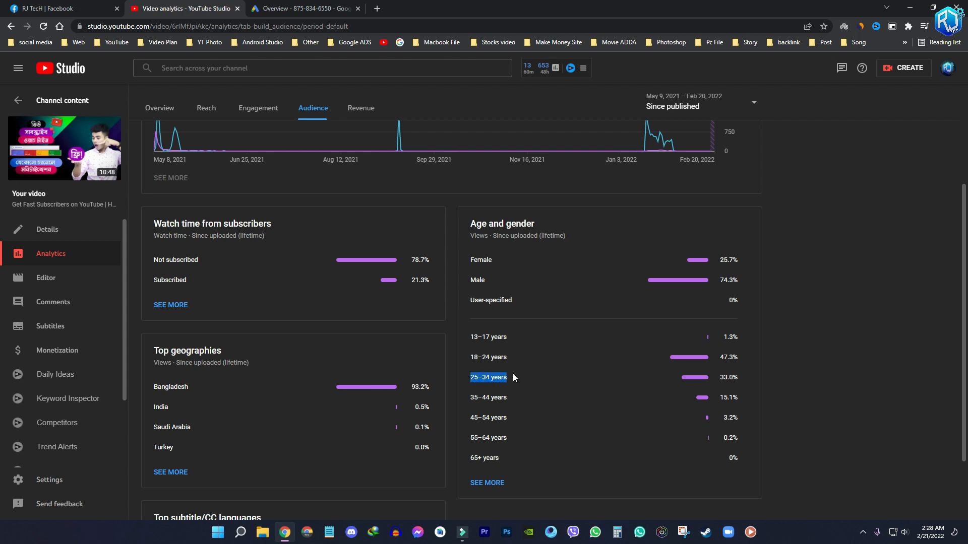
pyautogui.click(485, 282)
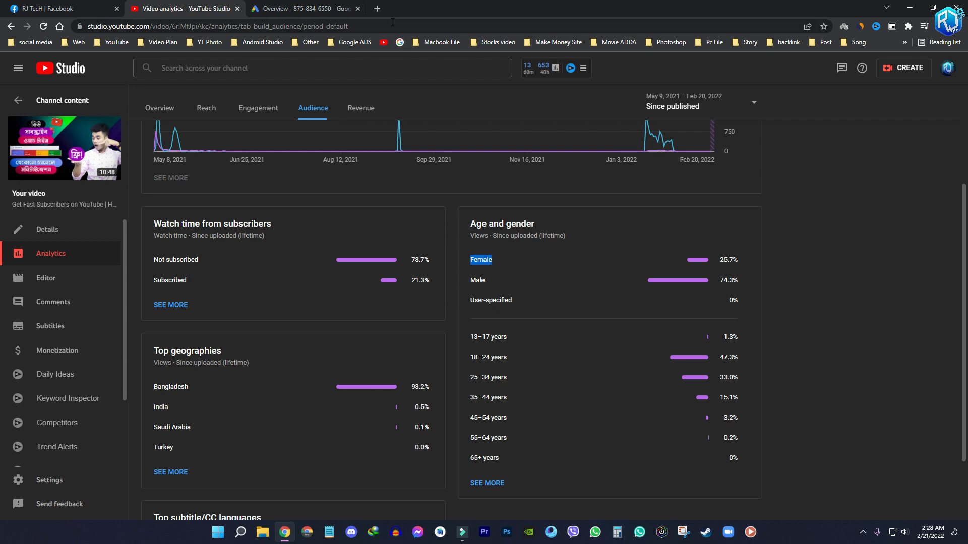
# Search Google for "gogole ads" in a new browser tab, open the Google Ads site and sign in.
pyautogui.click(377, 9)
pyautogui.click(418, 208)
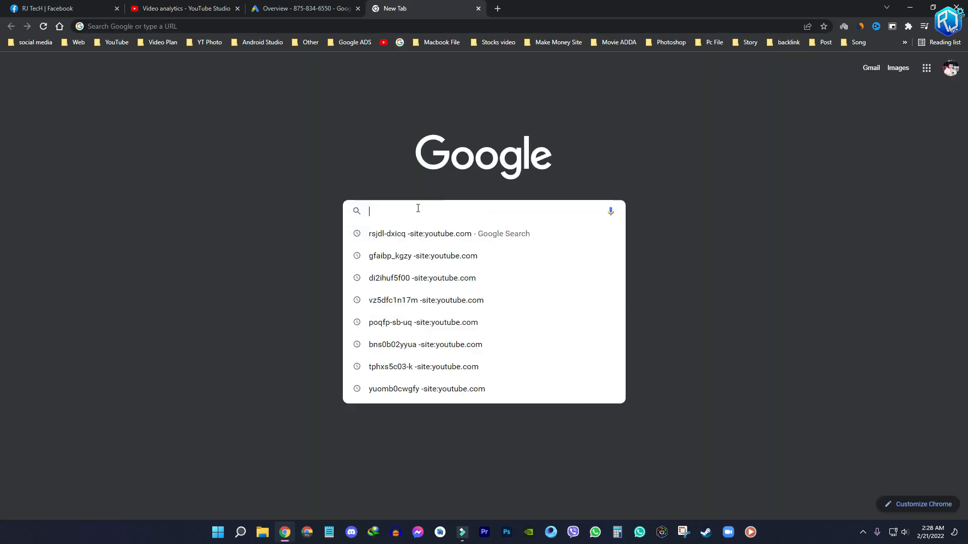
pyautogui.write('gogole a')
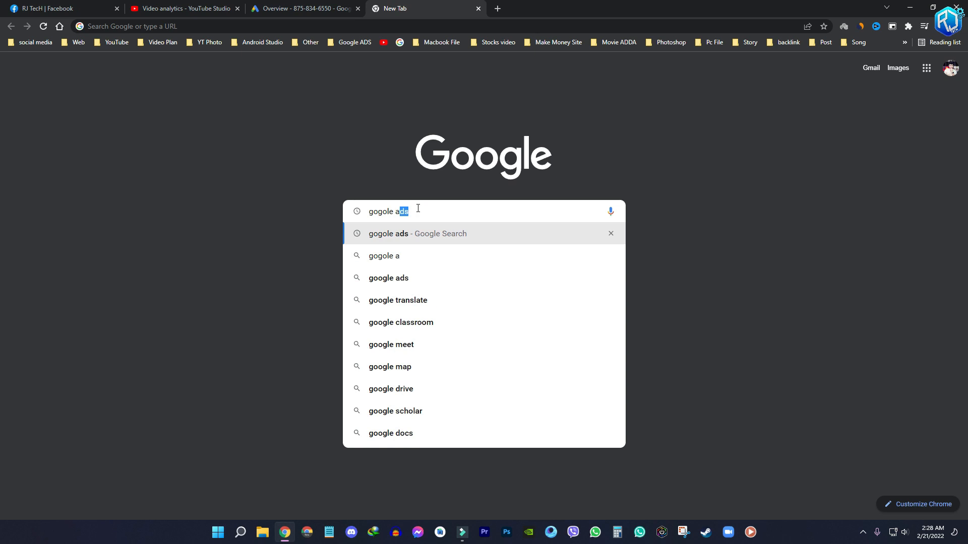
pyautogui.write('ds')
pyautogui.press('Return')
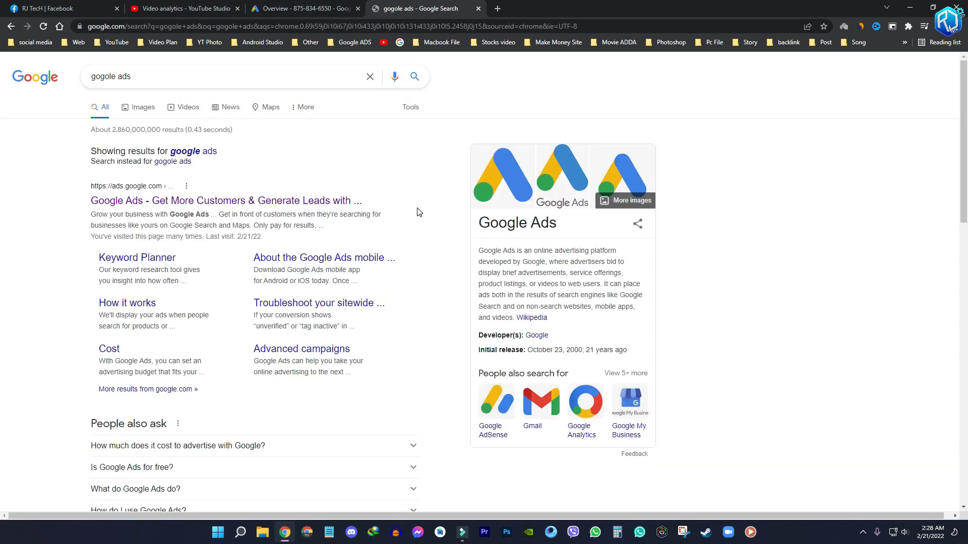
pyautogui.click(134, 202)
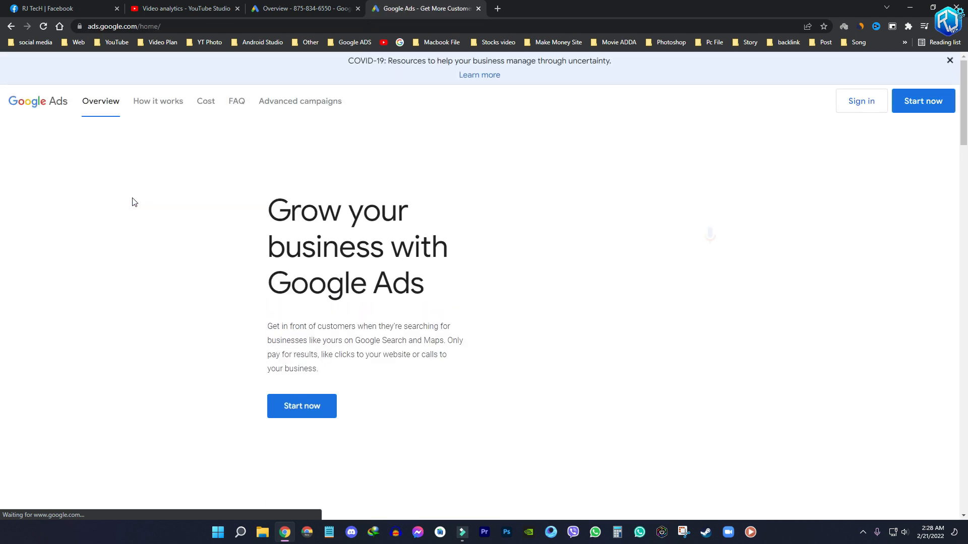
pyautogui.click(855, 111)
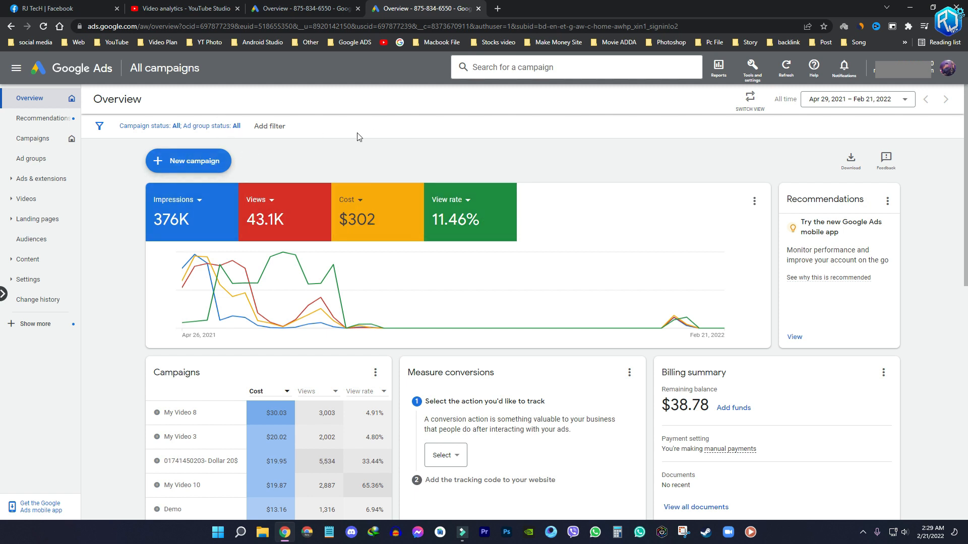
# Open the billing summary and examine the payment form's method and custom amount options, then close it without paying.
pyautogui.click(755, 71)
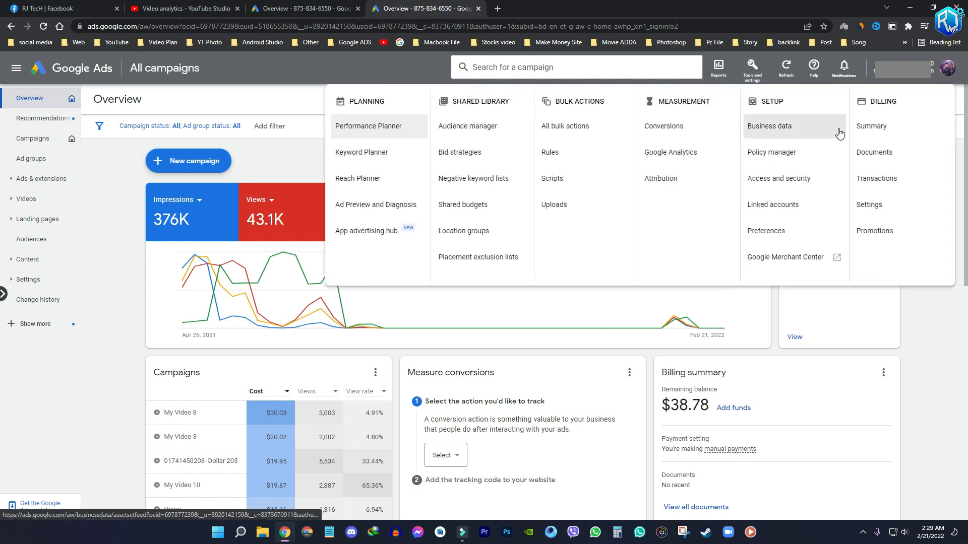
pyautogui.click(878, 130)
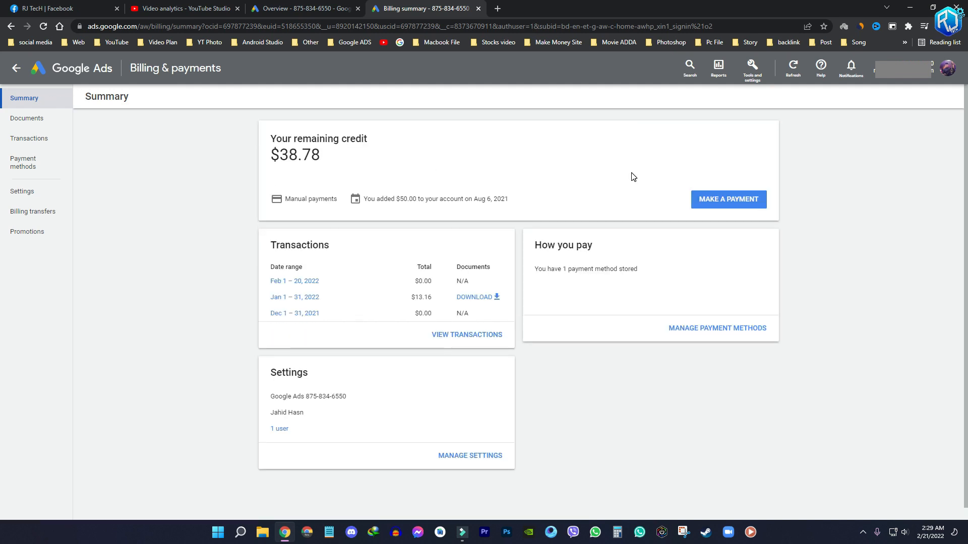
pyautogui.click(713, 200)
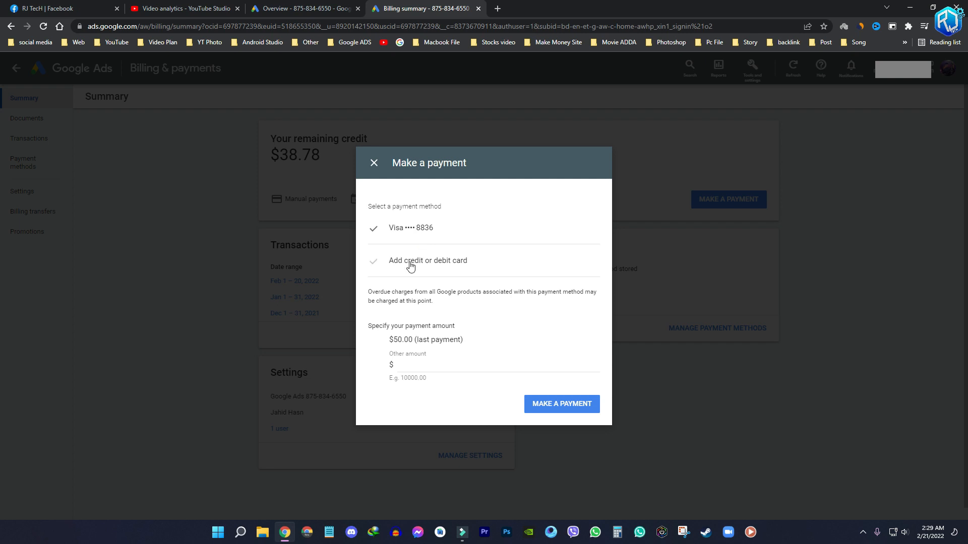
pyautogui.click(410, 370)
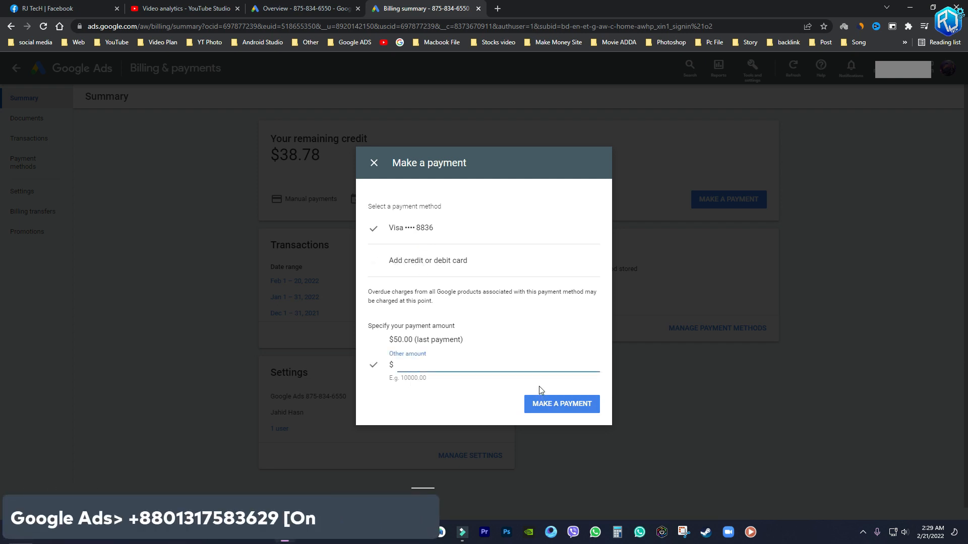
pyautogui.click(374, 163)
# Switch to YouTube Studio, open the video's details and examine the contact lines in its description.
pyautogui.click(166, 9)
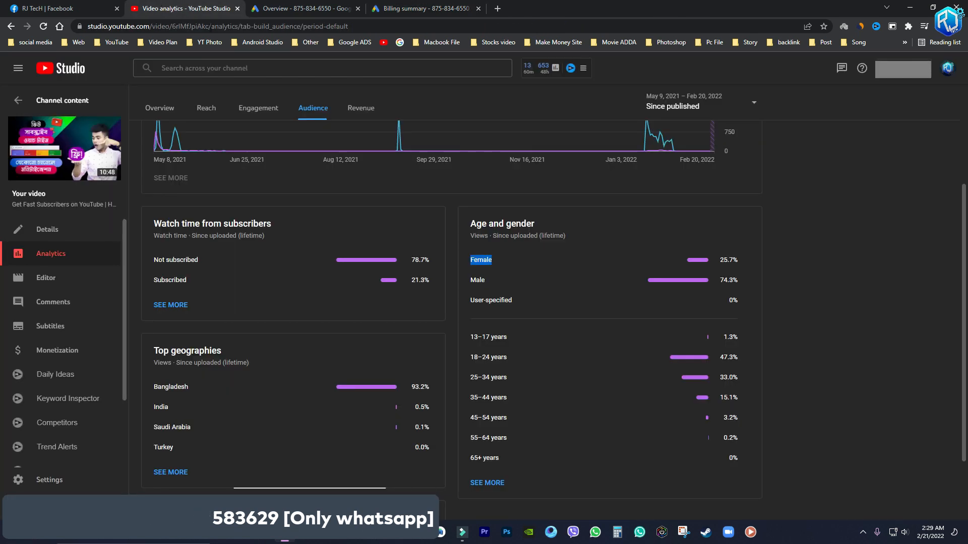
pyautogui.click(158, 107)
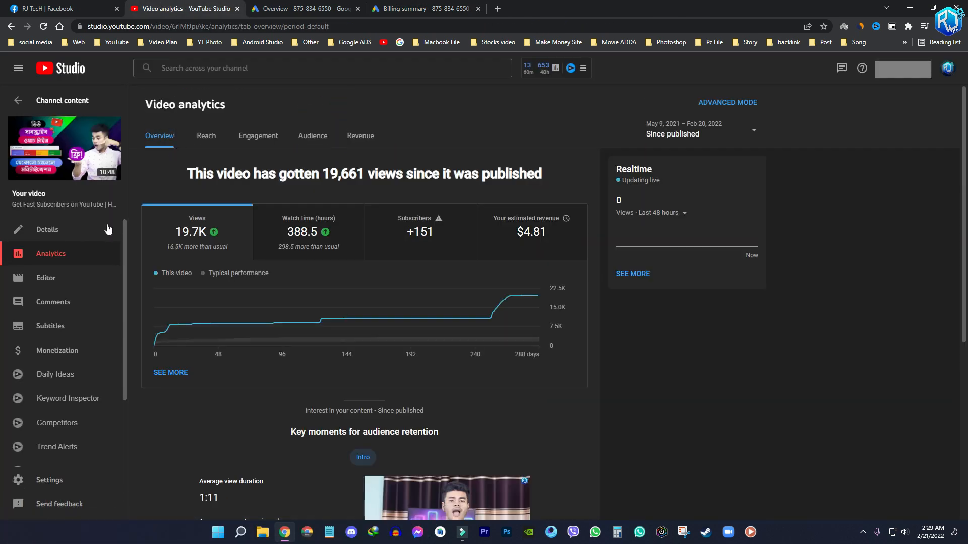
pyautogui.click(82, 226)
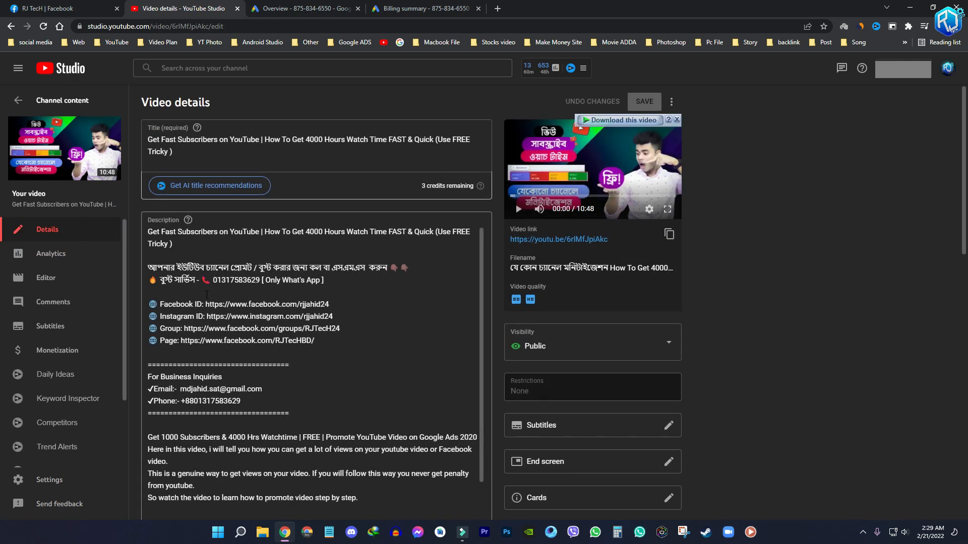
pyautogui.moveTo(326, 284); pyautogui.dragTo(149, 268)
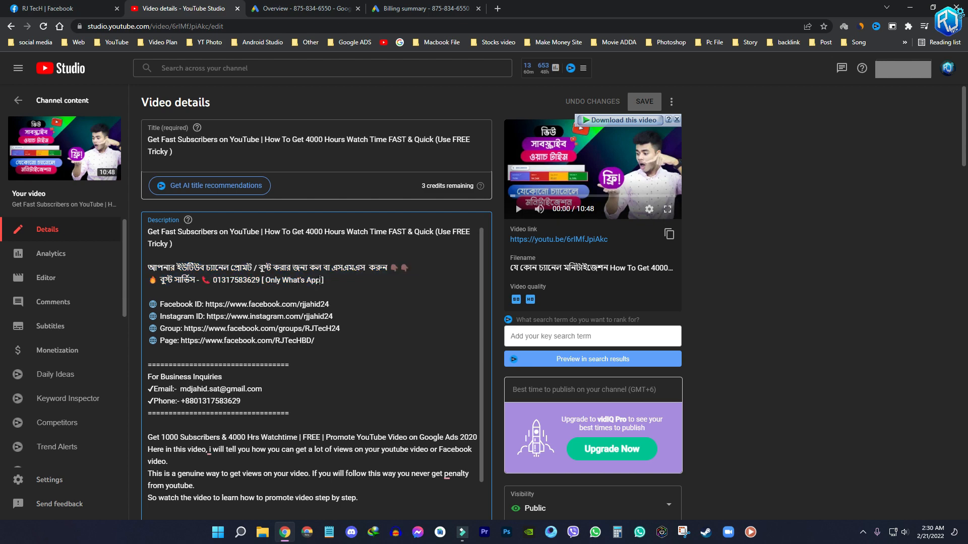
# In Google Ads, start a new campaign without a goal's guidance, using the Video type and Custom video campaign subtype.
pyautogui.click(398, 8)
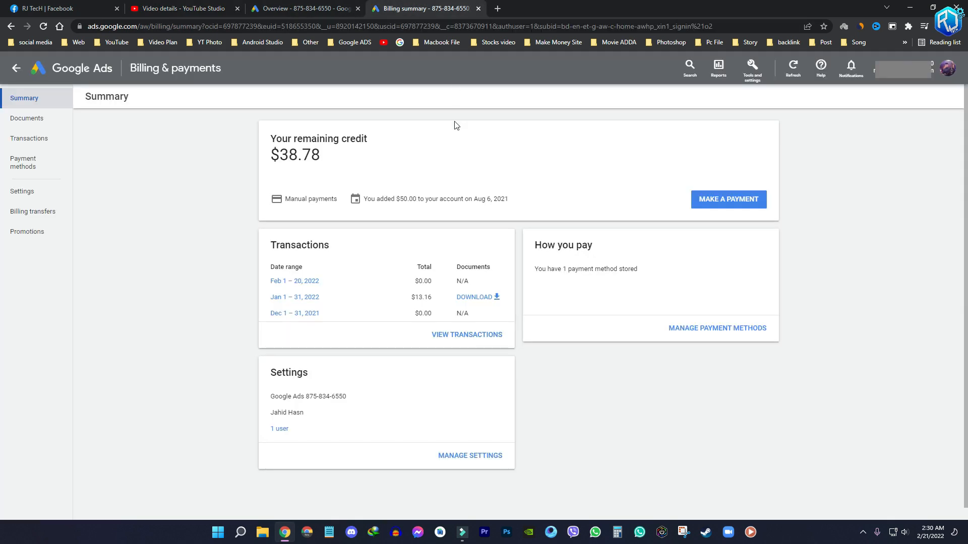
pyautogui.click(16, 69)
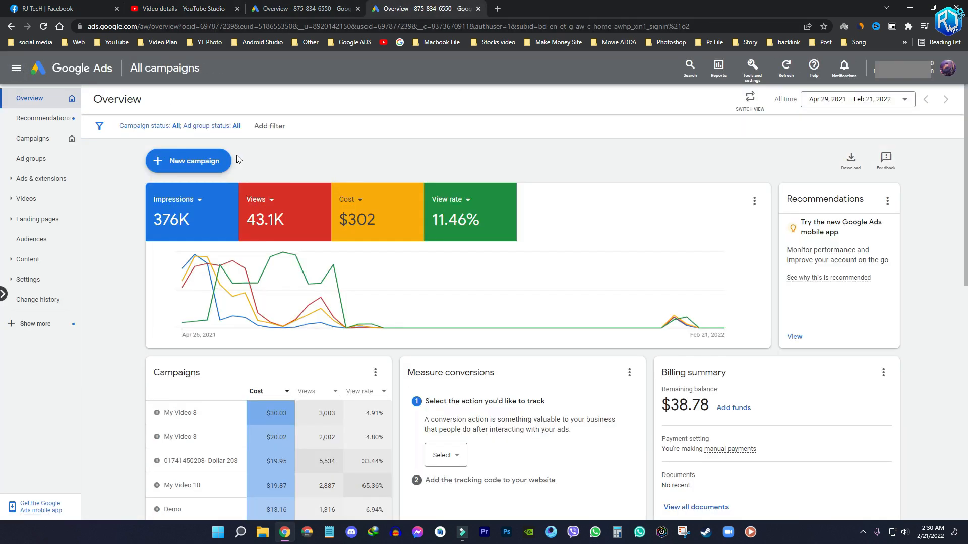
pyautogui.click(200, 166)
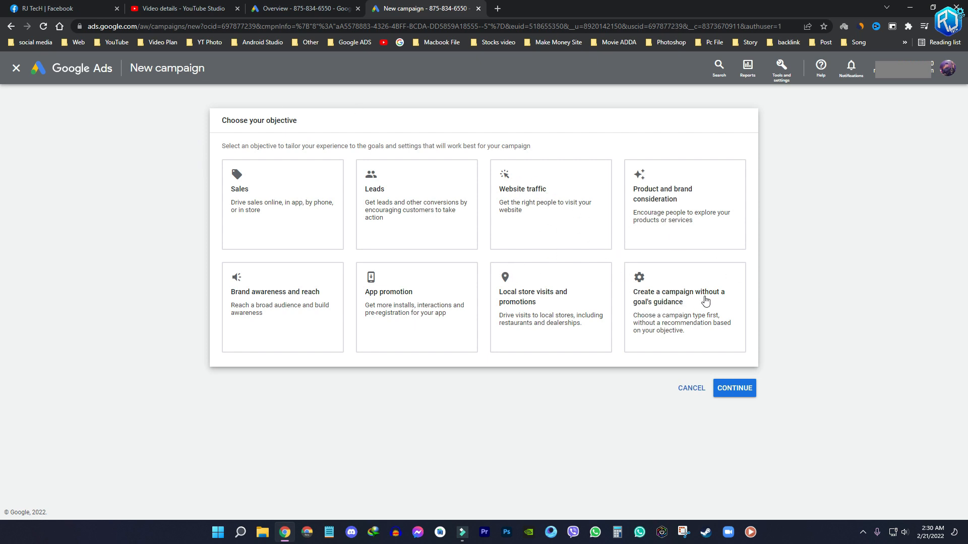
pyautogui.click(670, 310)
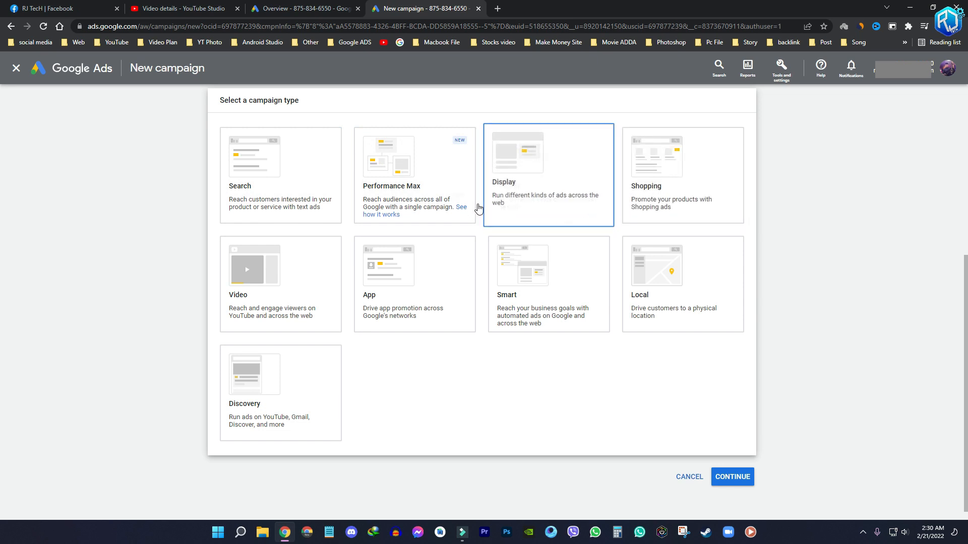
pyautogui.click(517, 202)
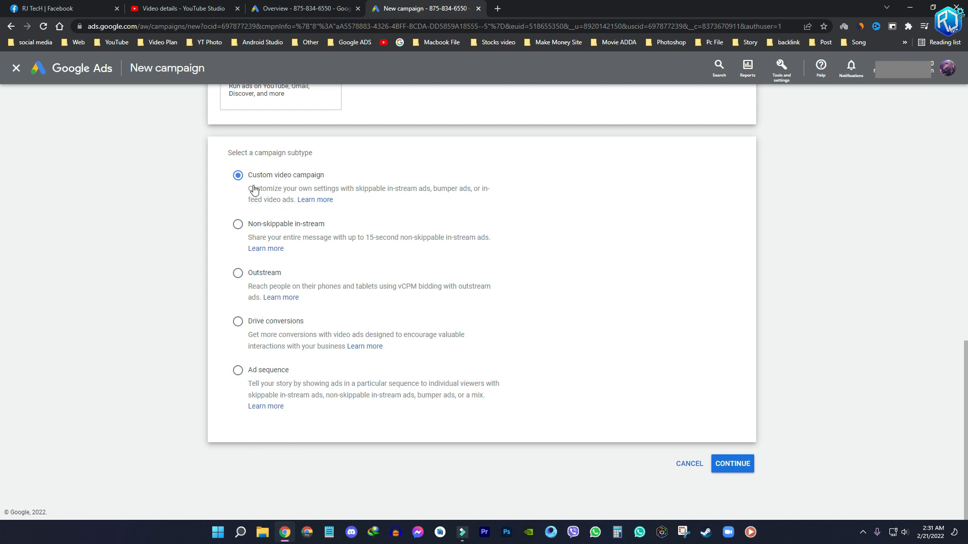
pyautogui.click(732, 465)
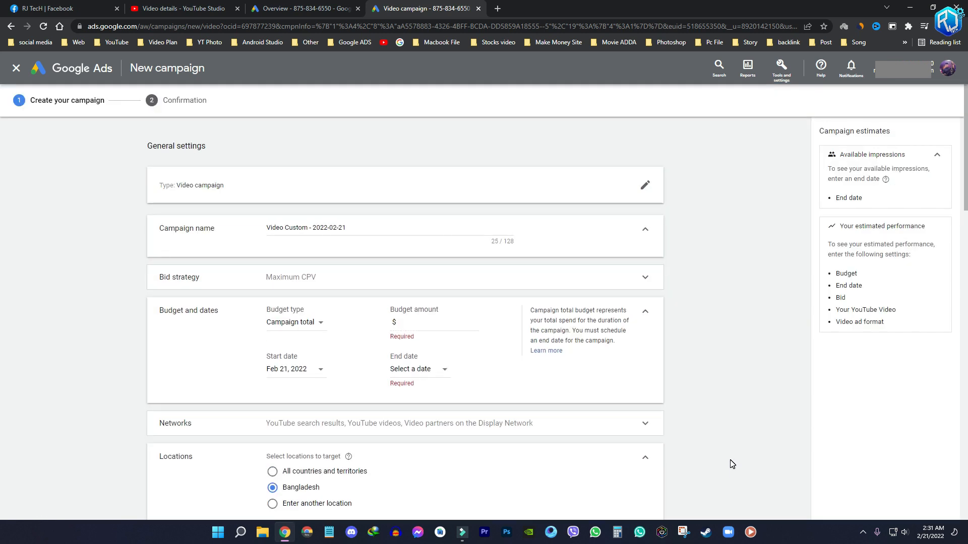
pyautogui.click(929, 532)
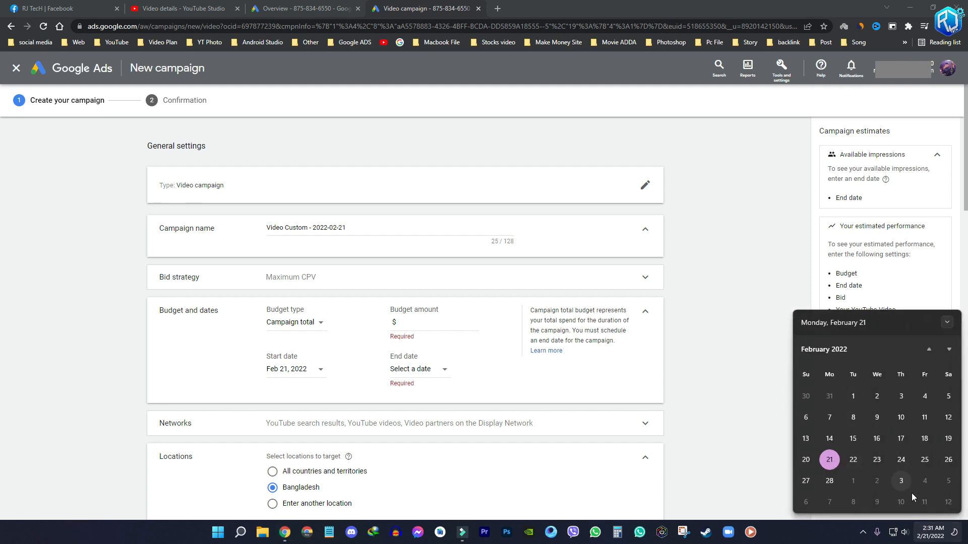
pyautogui.click(930, 537)
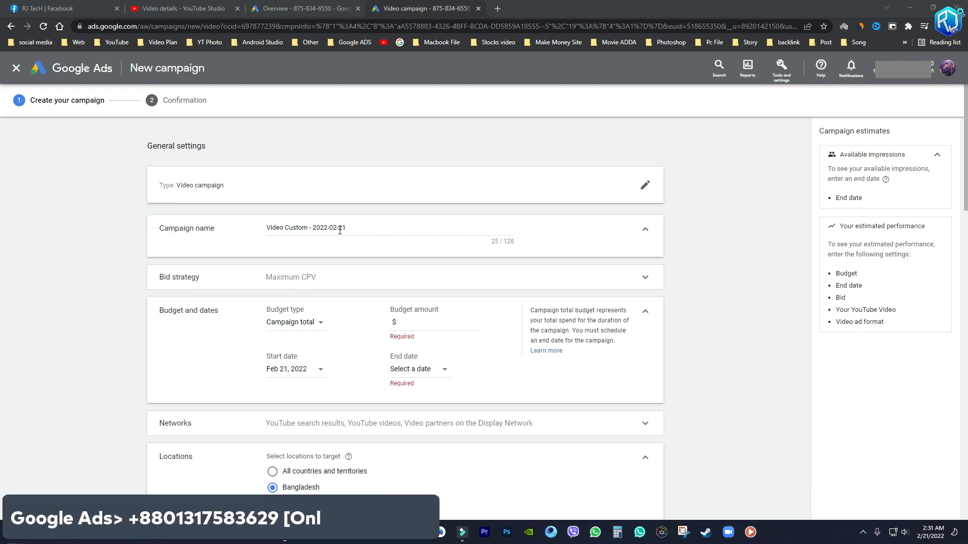
# Name the campaign "MY ads".
pyautogui.moveTo(156, 230); pyautogui.dragTo(213, 230)
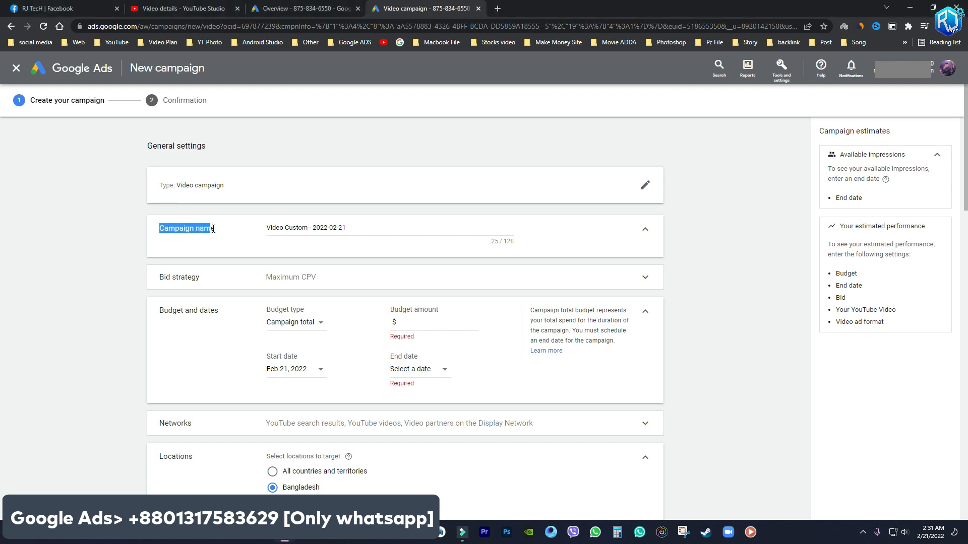
pyautogui.tripleClick(325, 227)
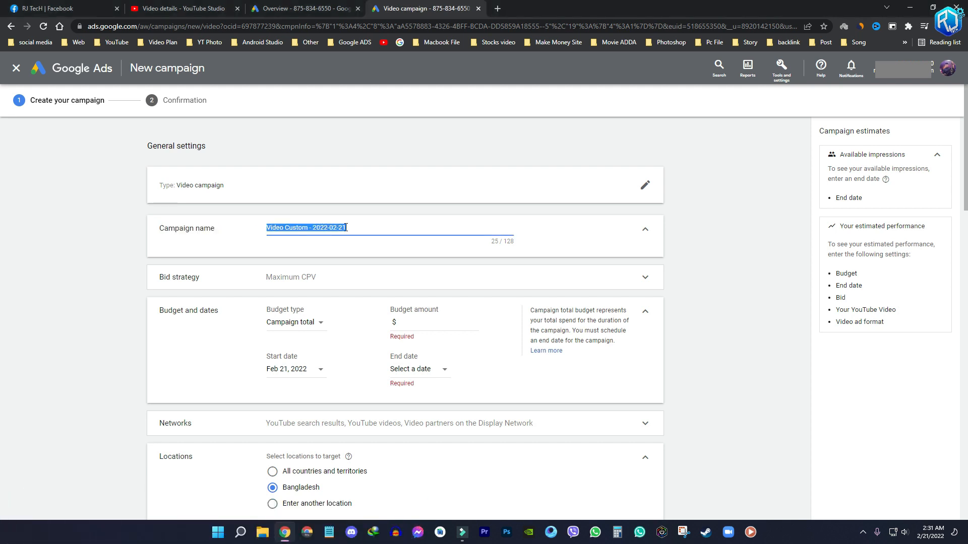
pyautogui.write('MY ads')
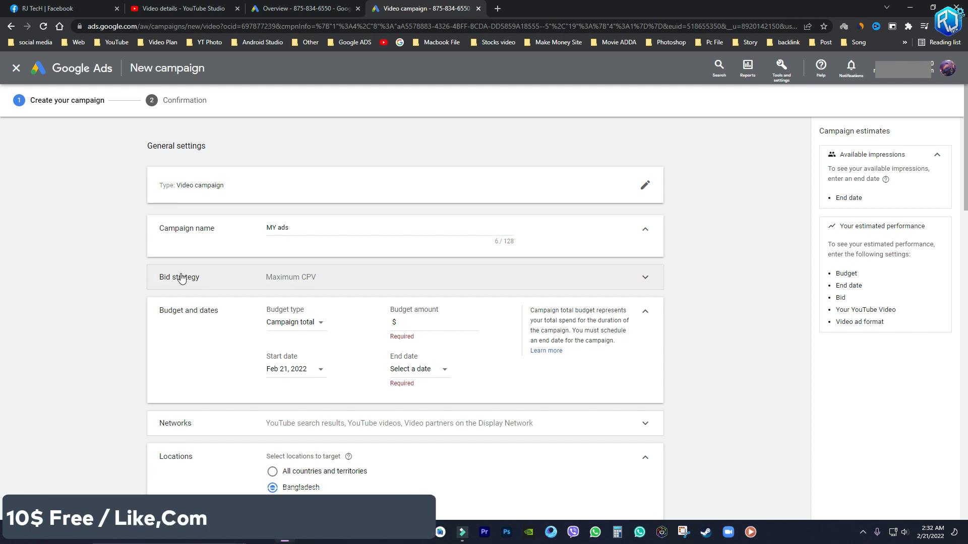
# Select Maximum CPV as the campaign's bid strategy and collapse that section.
pyautogui.click(303, 279)
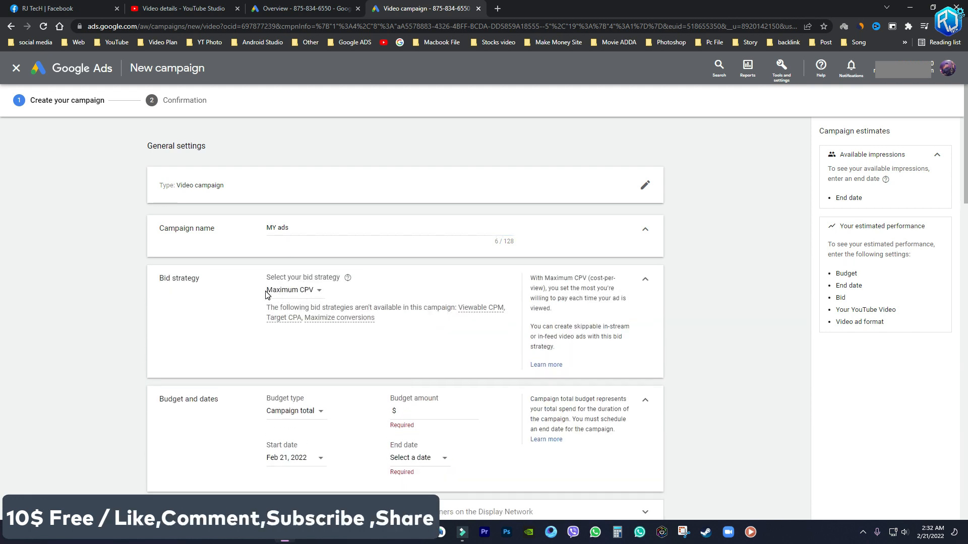
pyautogui.click(311, 293)
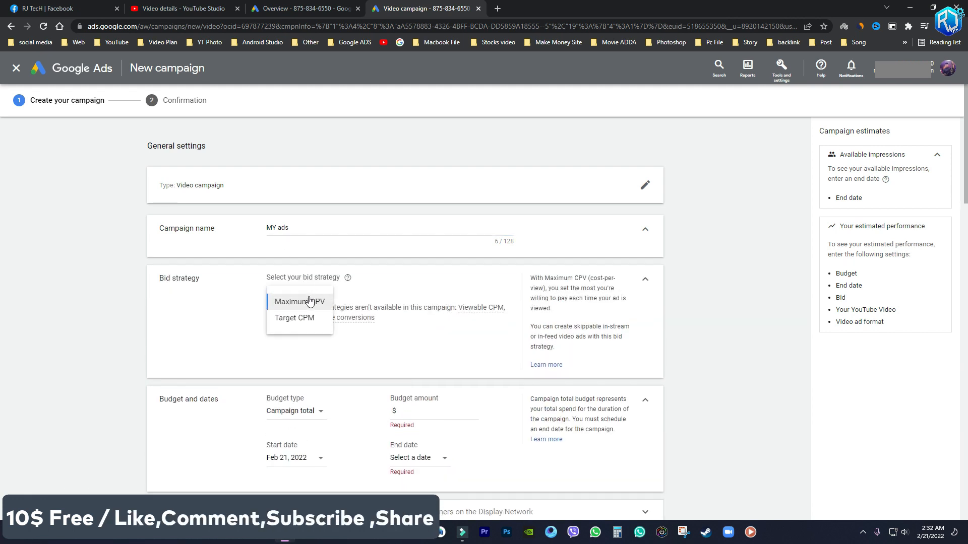
pyautogui.click(310, 301)
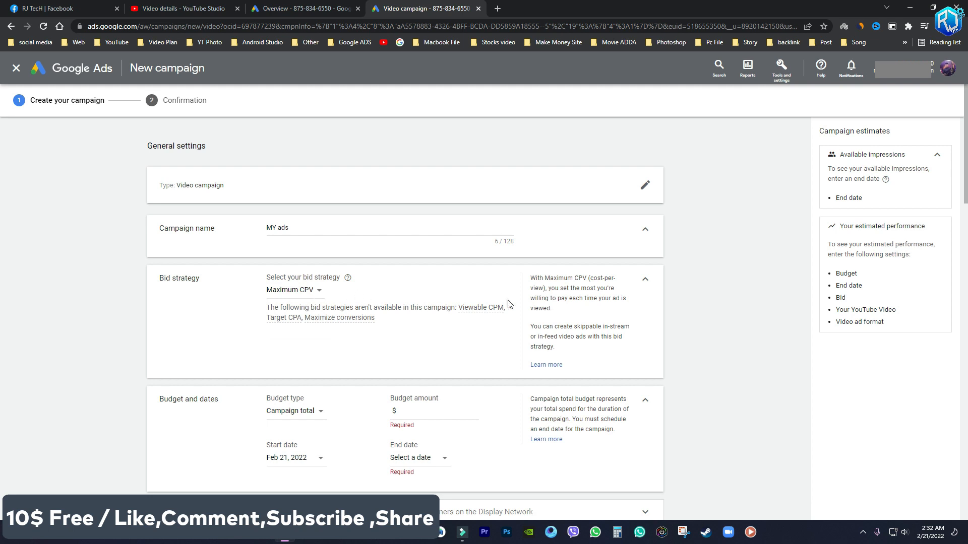
pyautogui.click(645, 280)
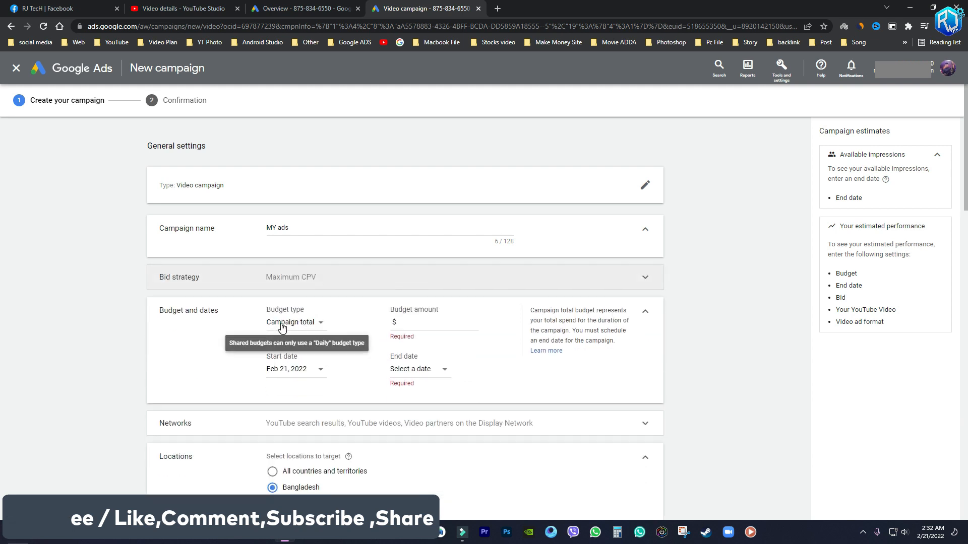
# Keep Campaign total as the budget type and set the budget amount to $30.00.
pyautogui.click(301, 328)
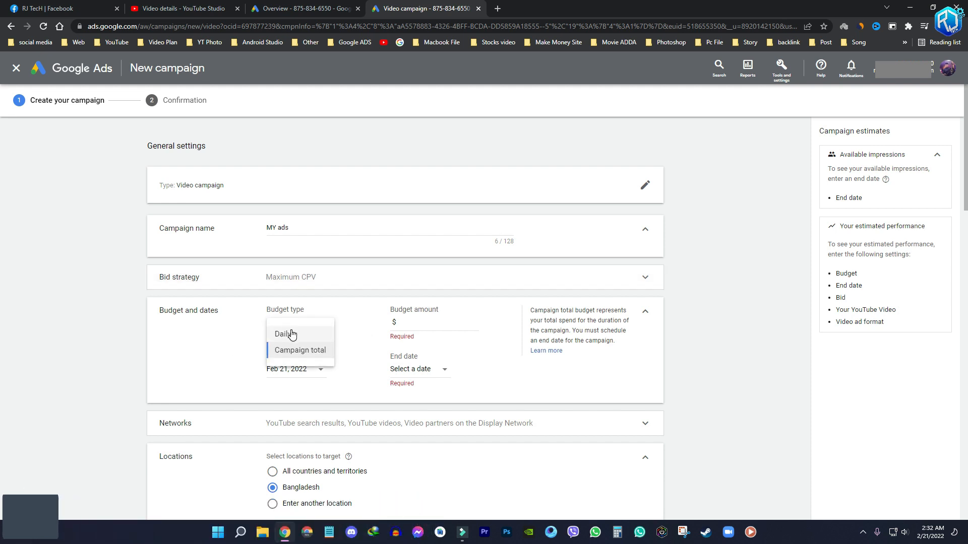
pyautogui.click(235, 339)
pyautogui.click(296, 327)
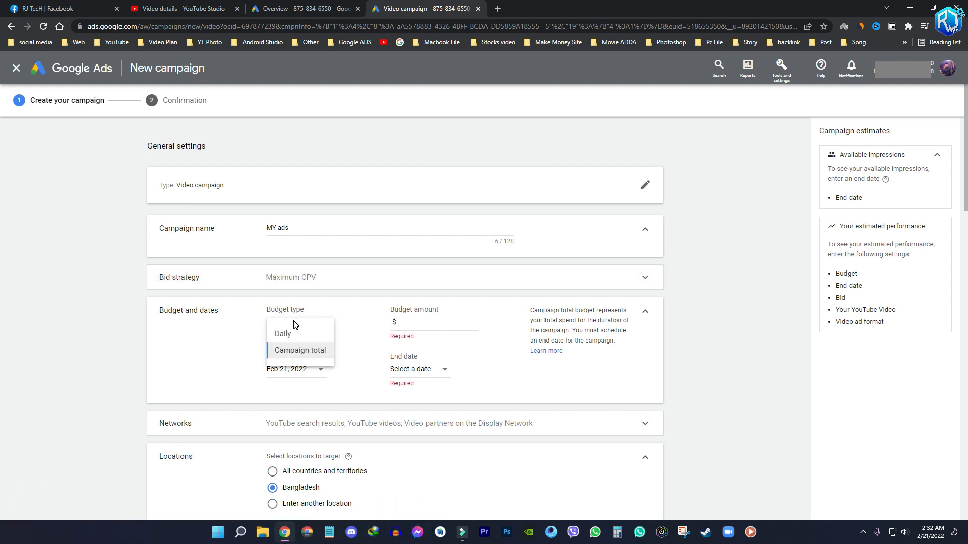
pyautogui.click(300, 350)
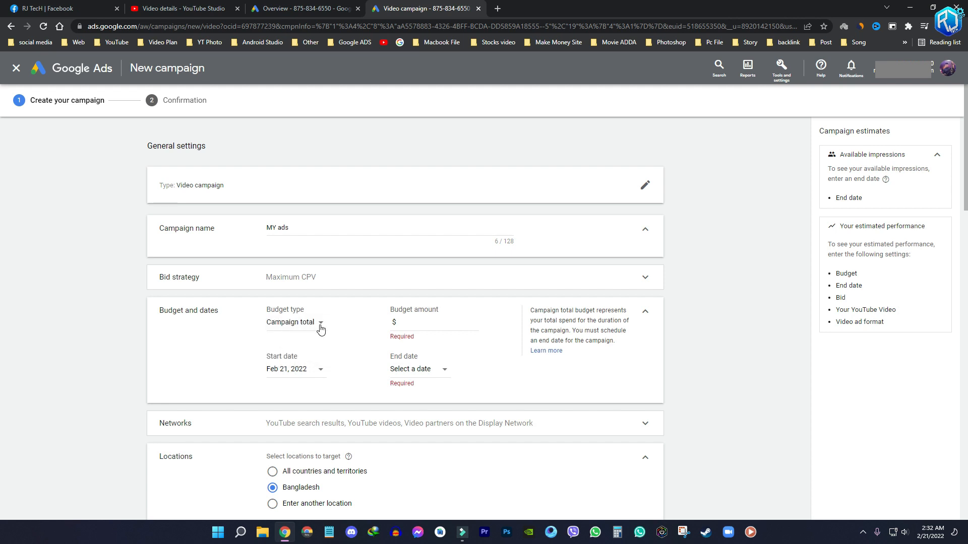
pyautogui.click(447, 330)
pyautogui.write('30.00')
pyautogui.click(372, 363)
# Set the campaign's start date to Feb 21, 2022 and its end date to Feb 23, 2022.
pyautogui.click(304, 372)
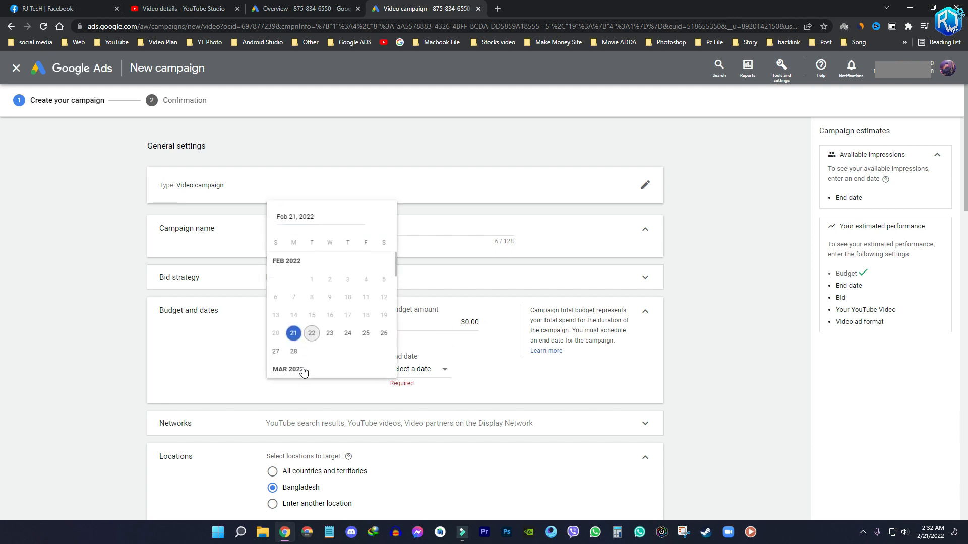
pyautogui.click(293, 333)
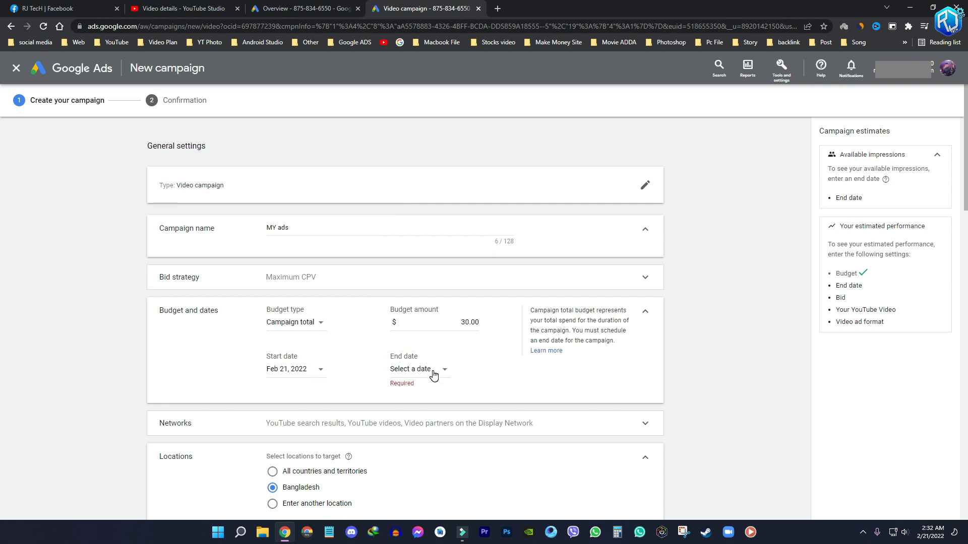
pyautogui.click(433, 373)
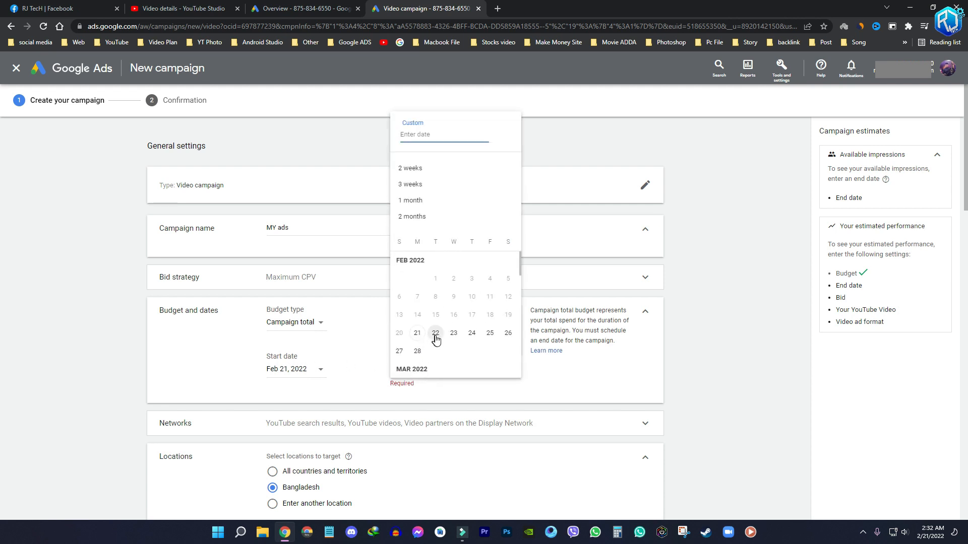
pyautogui.click(453, 334)
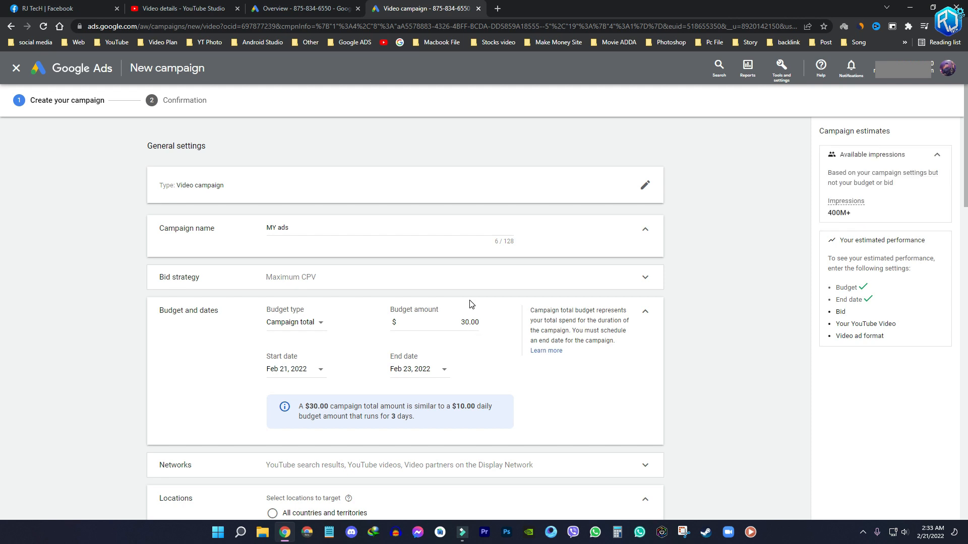
# Exclude video partners on the Display Network from the campaign's networks, leaving YouTube search results and YouTube videos enabled.
pyautogui.scroll(-2, 472, 304)
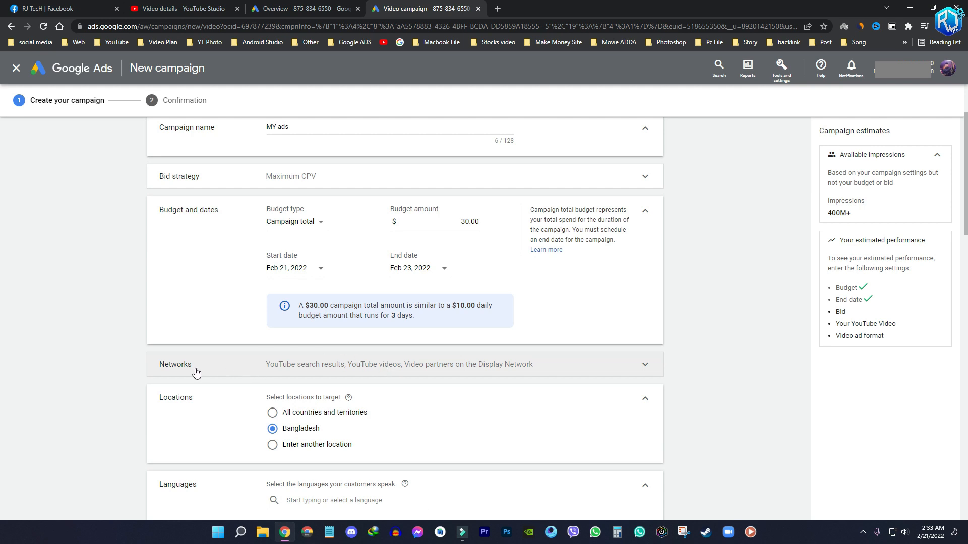
pyautogui.click(368, 366)
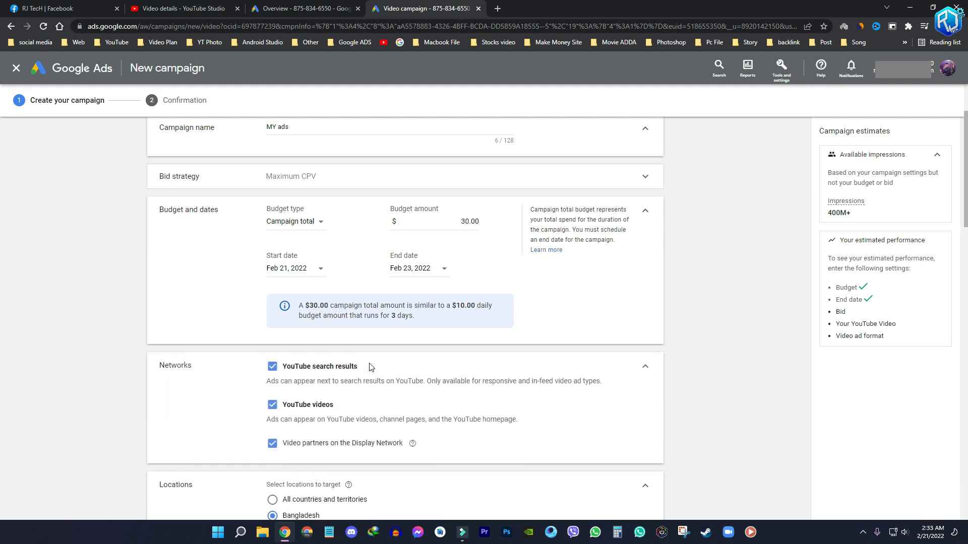
pyautogui.scroll(-1, 347, 341)
pyautogui.moveTo(366, 323); pyautogui.dragTo(276, 323)
pyautogui.moveTo(348, 359); pyautogui.dragTo(276, 359)
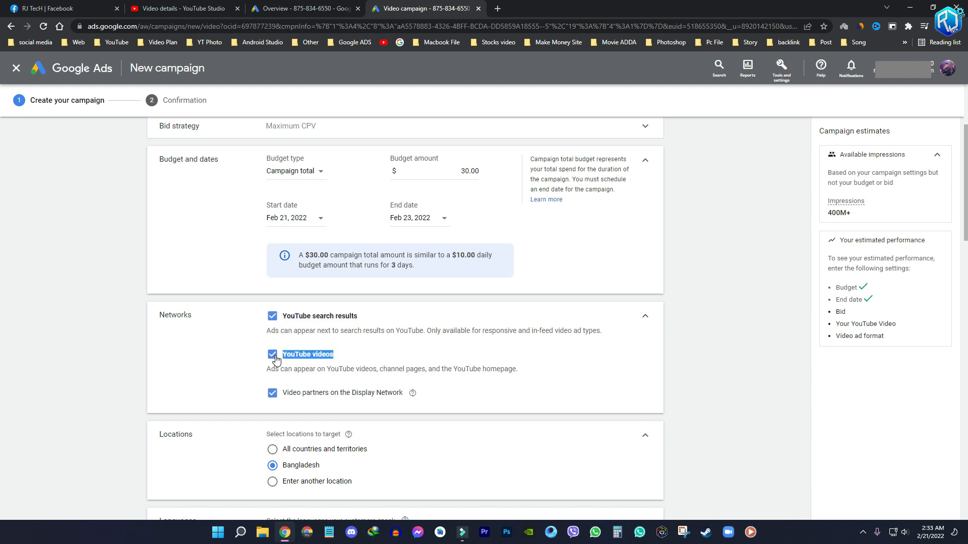
pyautogui.click(271, 397)
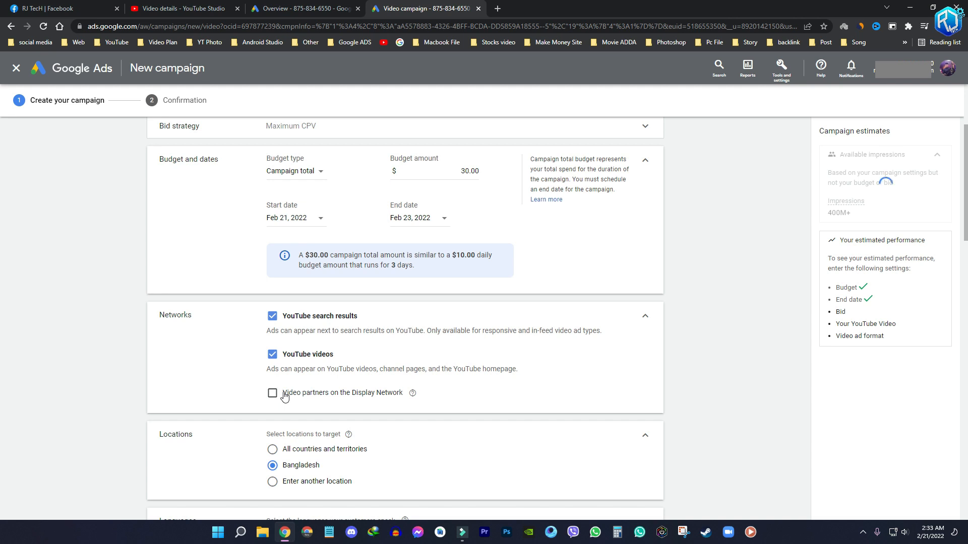
# Try targeting all countries and territories, and try adding Bangladesh as a custom target location.
pyautogui.scroll(-2, 285, 397)
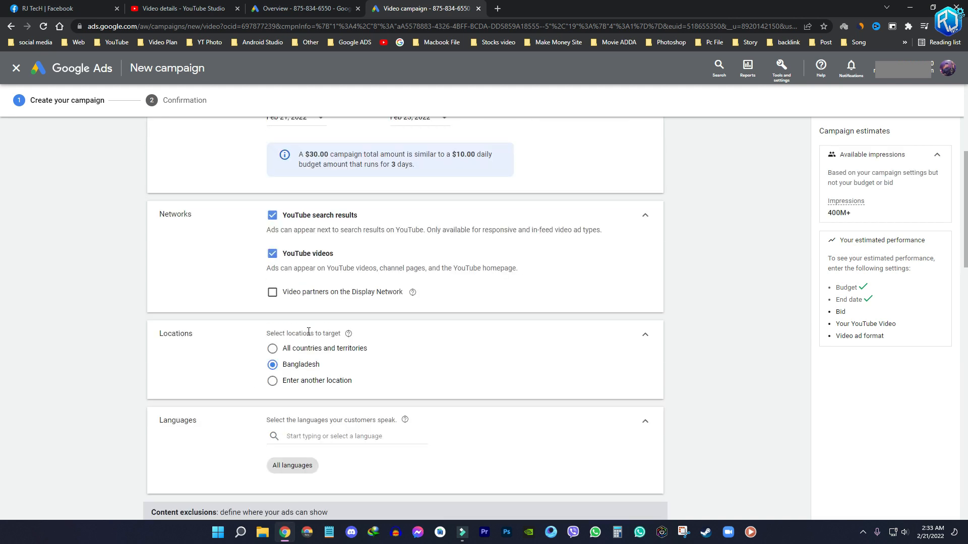
pyautogui.click(272, 350)
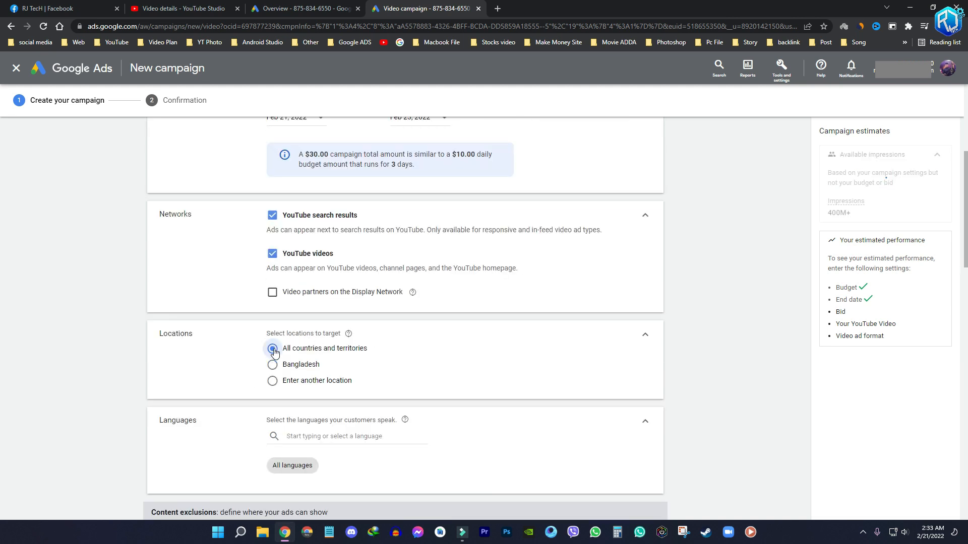
pyautogui.click(273, 382)
pyautogui.click(355, 404)
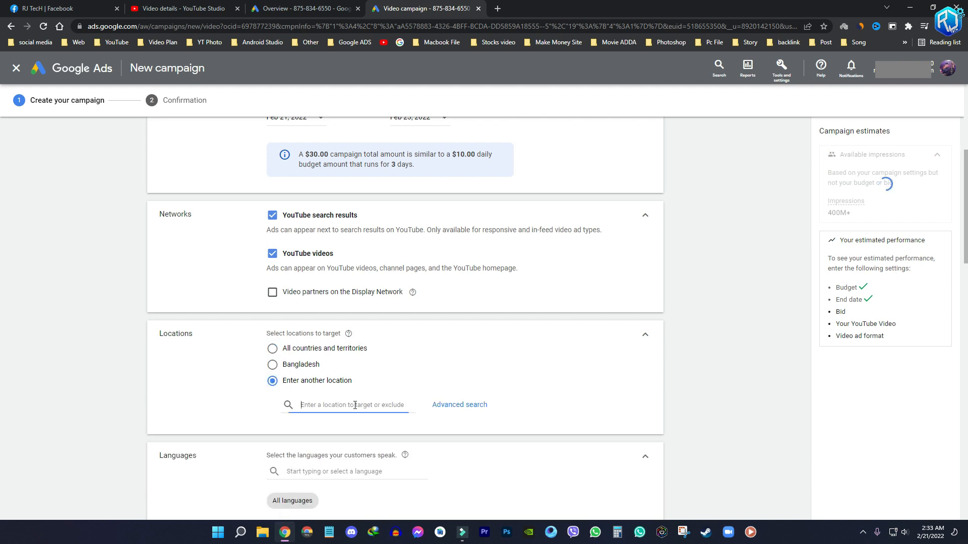
pyautogui.write('ban')
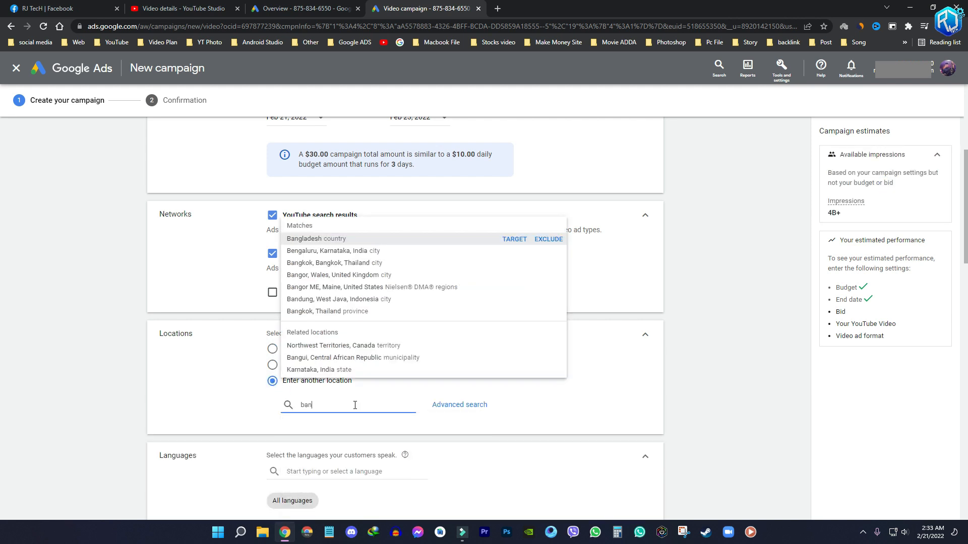
pyautogui.write('gladesh')
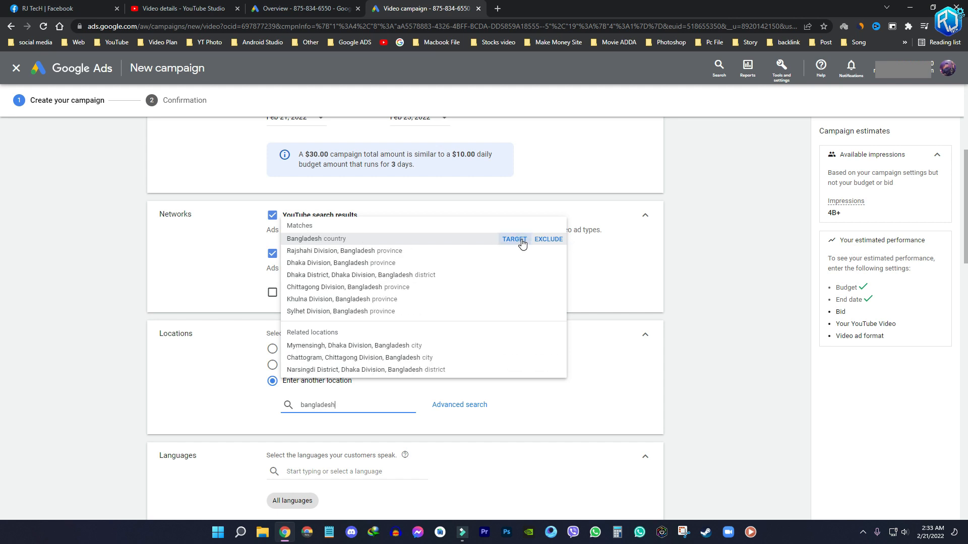
pyautogui.moveTo(323, 240); pyautogui.dragTo(388, 242)
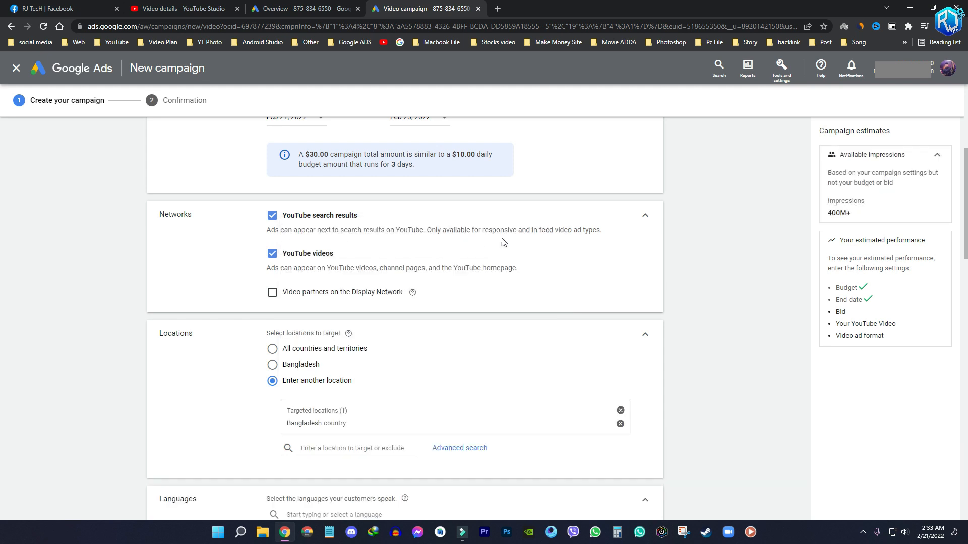
# Select the preset Bangladesh location as the target and restrict the customer languages to Bengali.
pyautogui.click(273, 365)
pyautogui.scroll(-2, 346, 367)
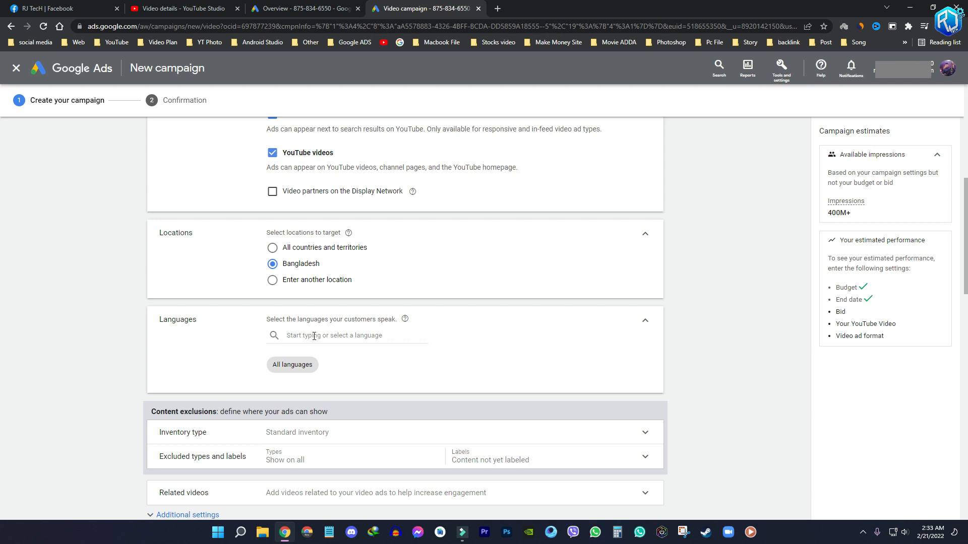
pyautogui.click(314, 336)
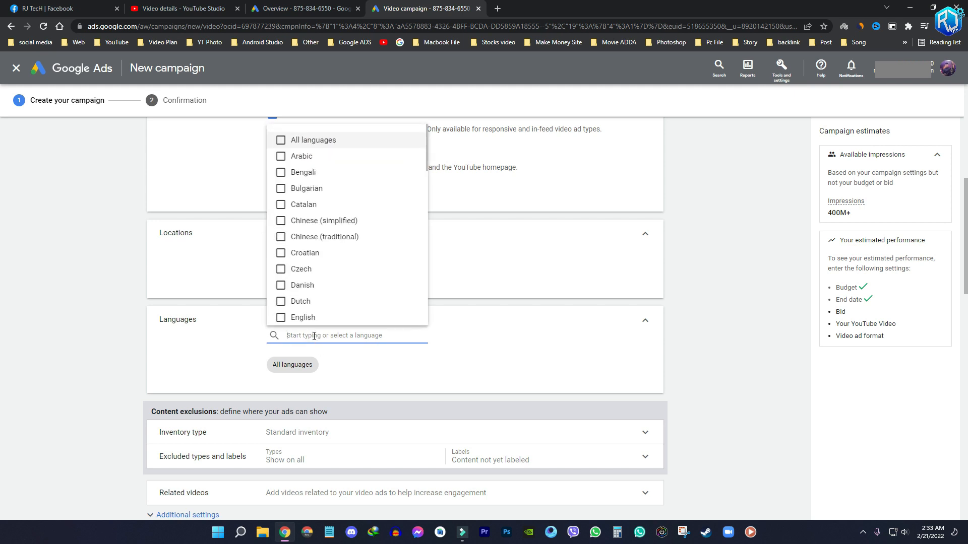
pyautogui.click(281, 174)
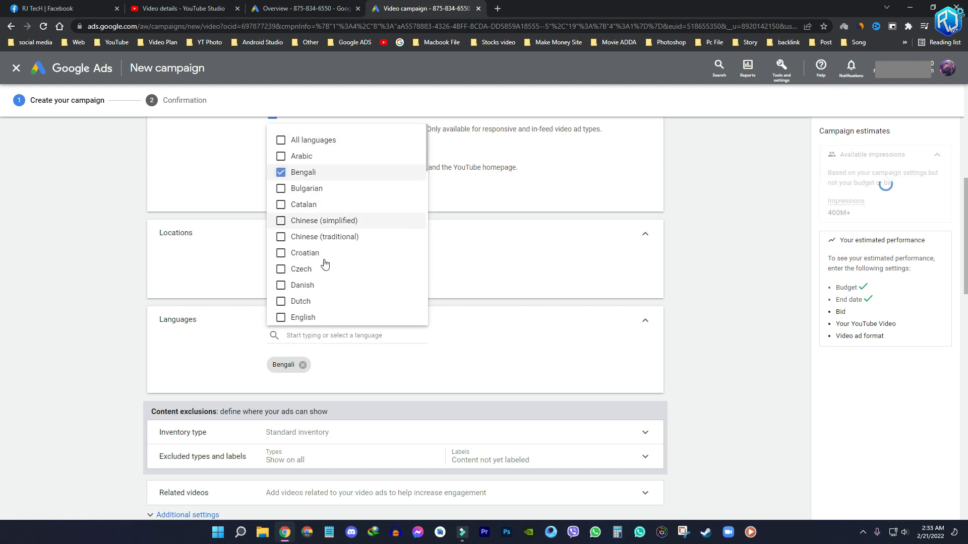
pyautogui.click(407, 356)
# Set the campaign's inventory type to Expanded inventory in the content exclusions.
pyautogui.scroll(-3, 353, 339)
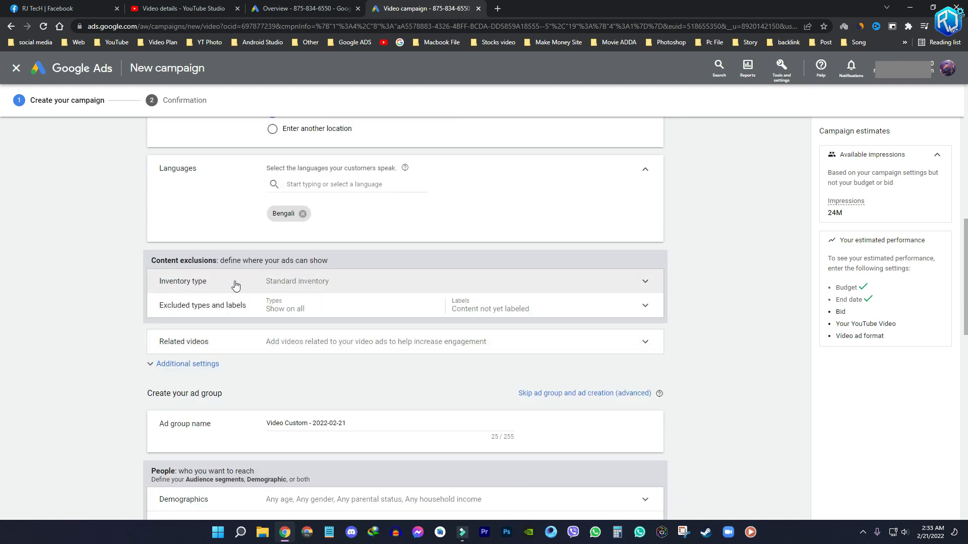
pyautogui.click(255, 284)
pyautogui.scroll(-1, 282, 302)
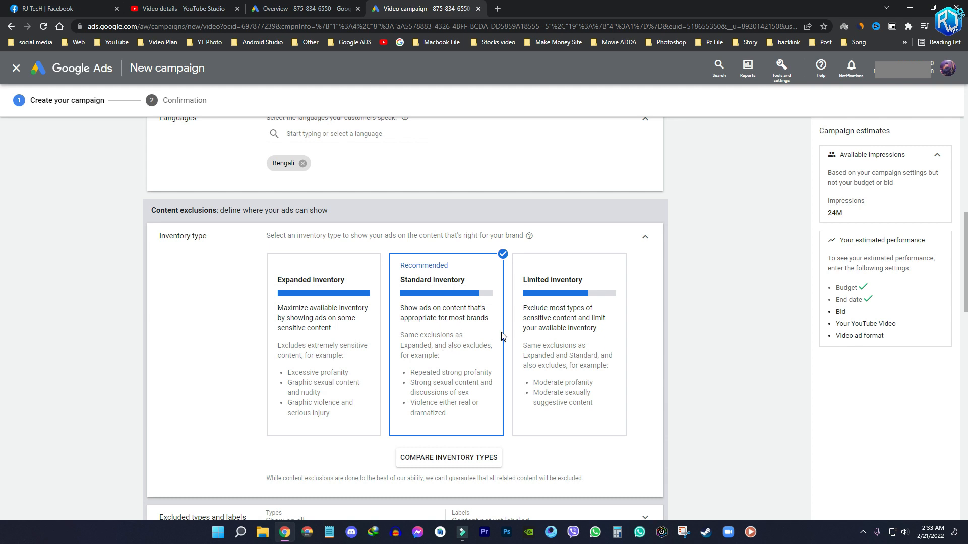
pyautogui.click(323, 370)
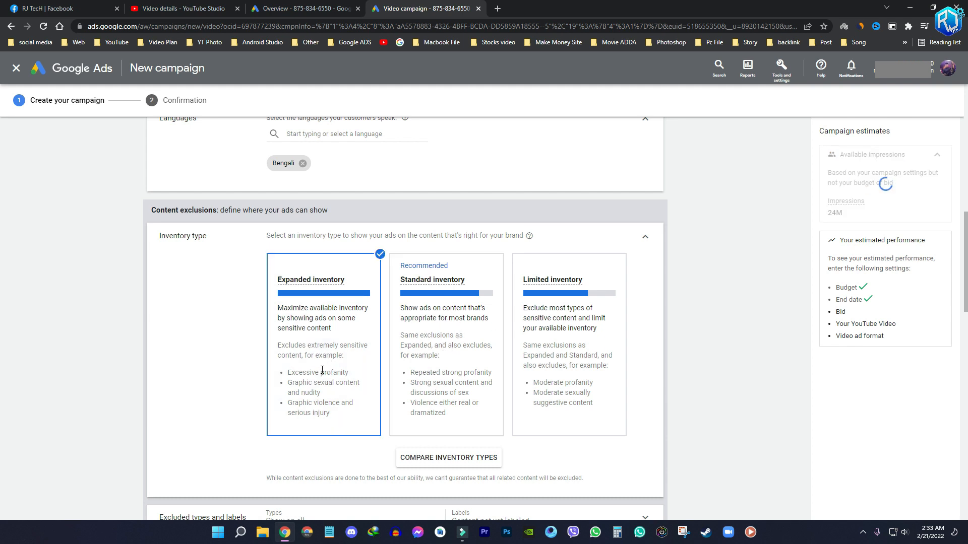
# Exclude embedded YouTube videos and live streaming videos, stop excluding content not yet labeled, and collapse the exclusions section.
pyautogui.scroll(-4, 319, 371)
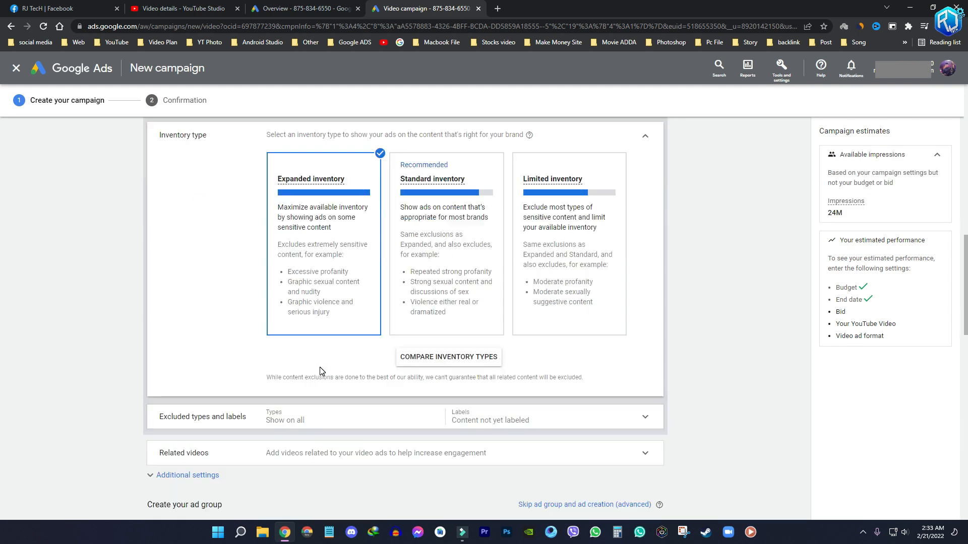
pyautogui.click(371, 316)
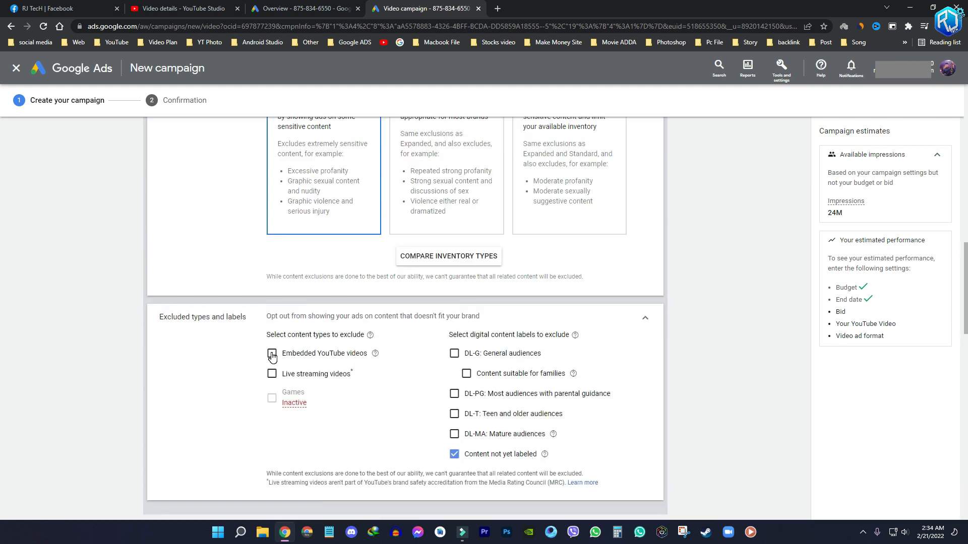
pyautogui.click(272, 355)
pyautogui.click(271, 374)
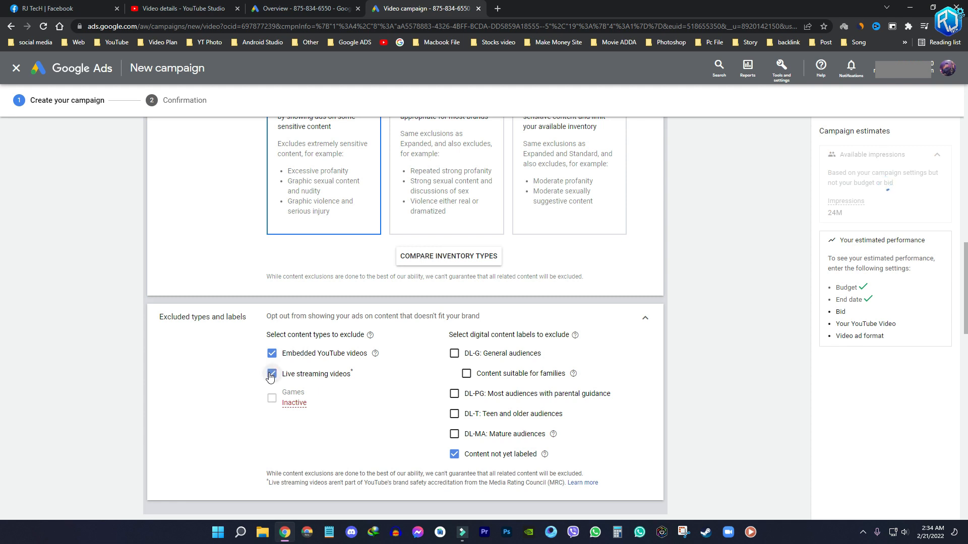
pyautogui.click(455, 456)
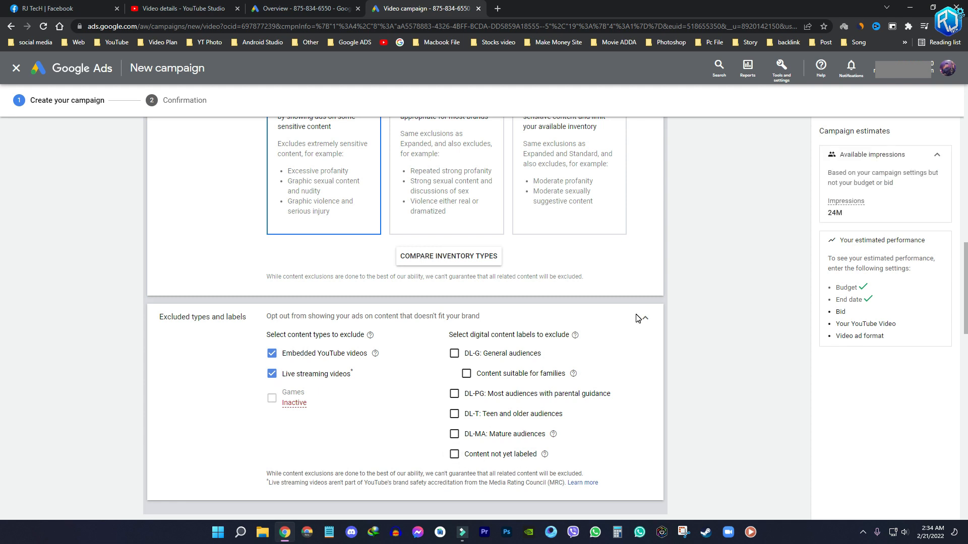
pyautogui.click(637, 318)
# In the additional settings, set specific device targeting to mobile phones only, excluding computers, tablets and TV screens.
pyautogui.click(185, 328)
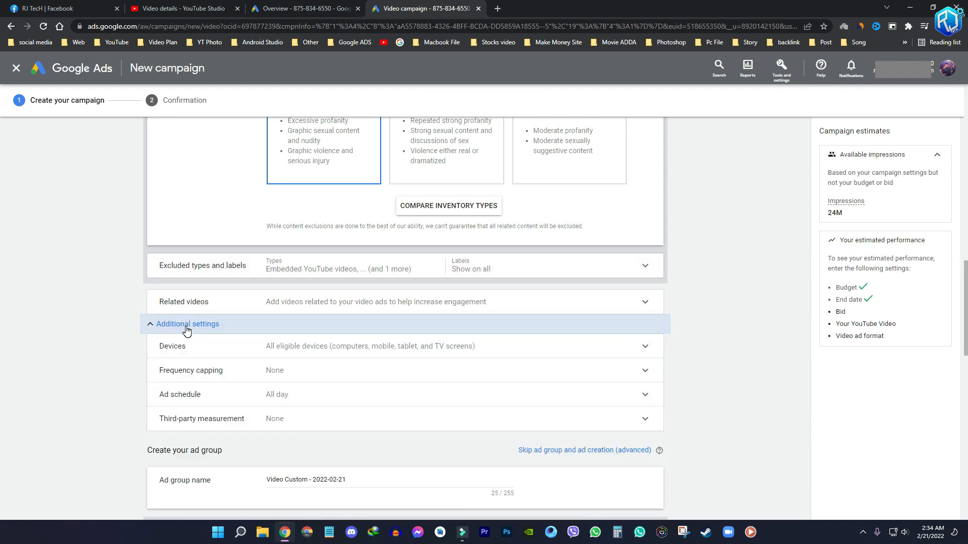
pyautogui.click(272, 346)
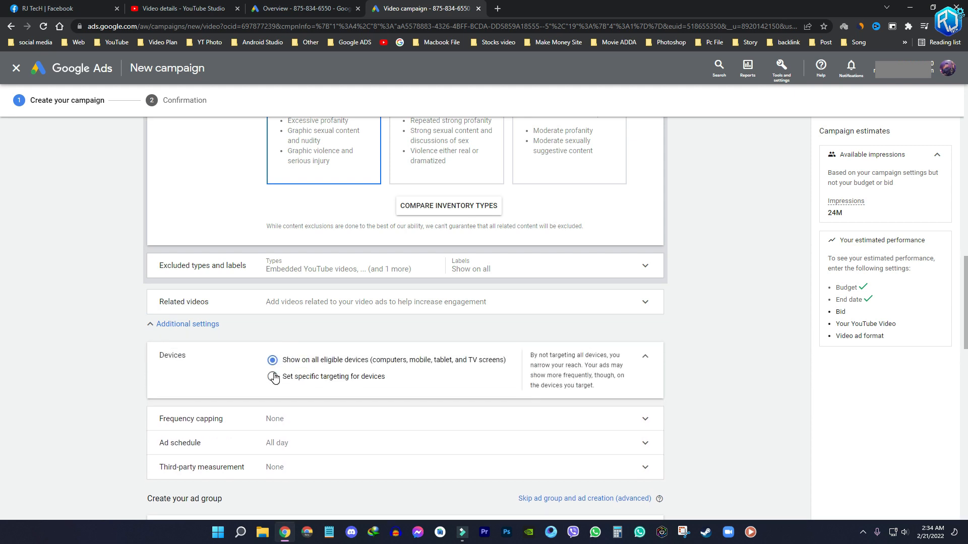
pyautogui.click(329, 379)
pyautogui.scroll(-2, 388, 373)
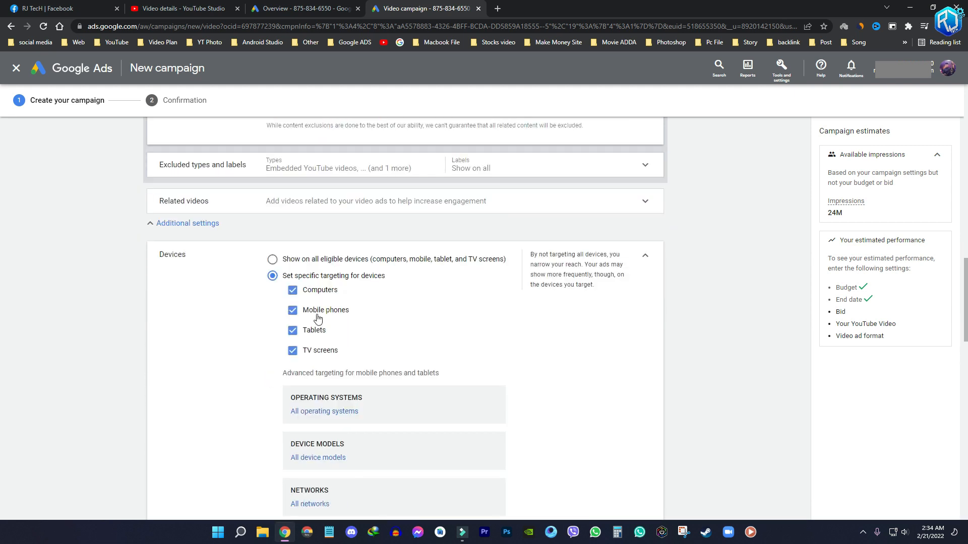
pyautogui.click(292, 331)
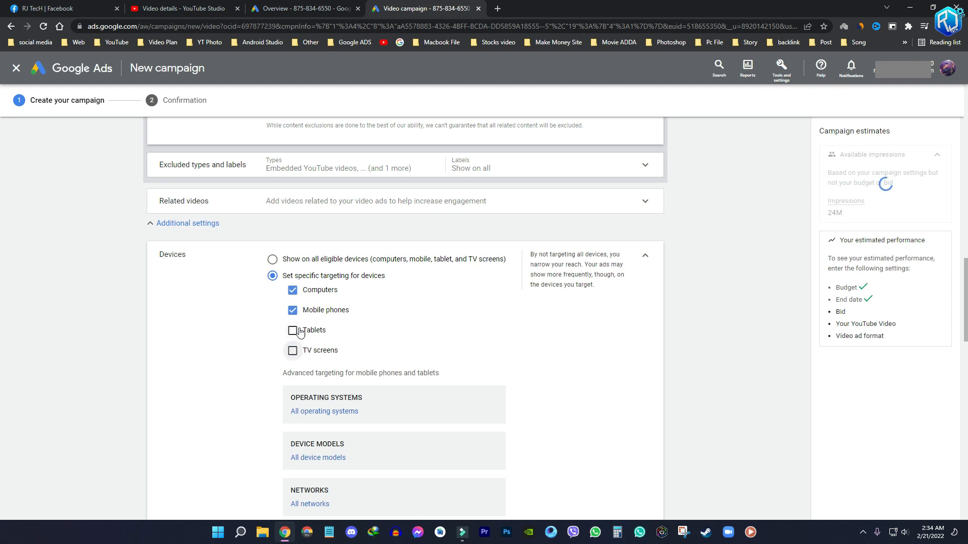
pyautogui.click(292, 351)
pyautogui.click(295, 294)
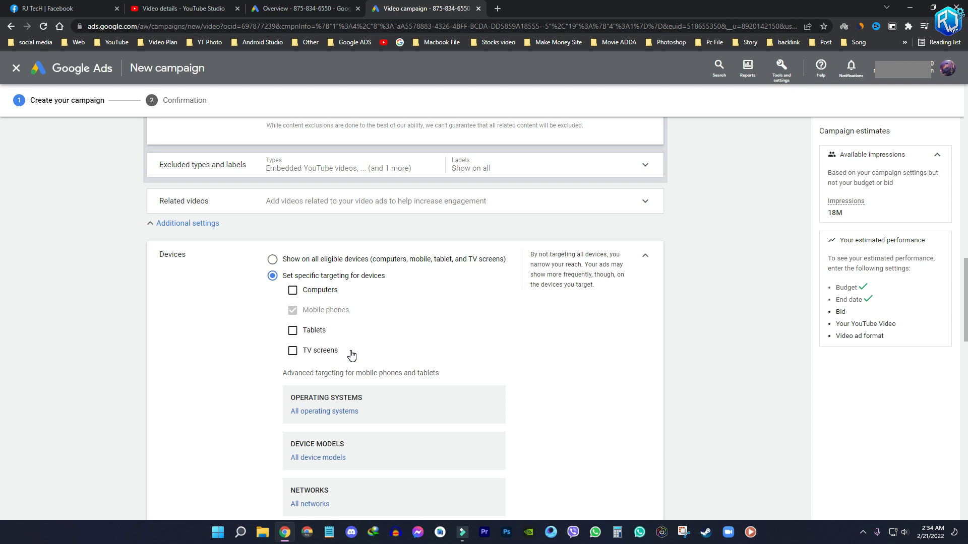
pyautogui.moveTo(353, 310); pyautogui.dragTo(305, 310)
pyautogui.click(355, 310)
# Expand the campaign's frequency capping settings.
pyautogui.scroll(-1, 356, 310)
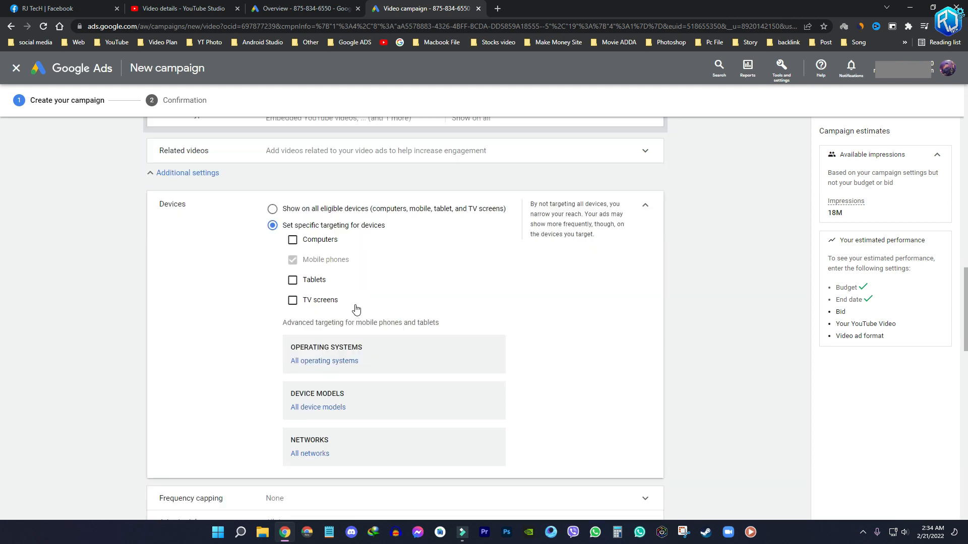
pyautogui.scroll(-3, 340, 267)
pyautogui.scroll(-1, 358, 284)
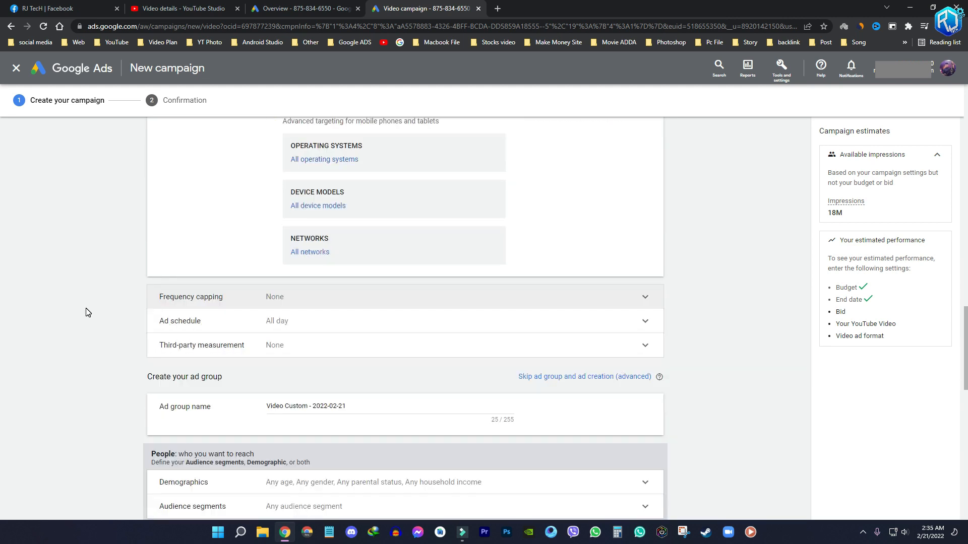
pyautogui.click(293, 299)
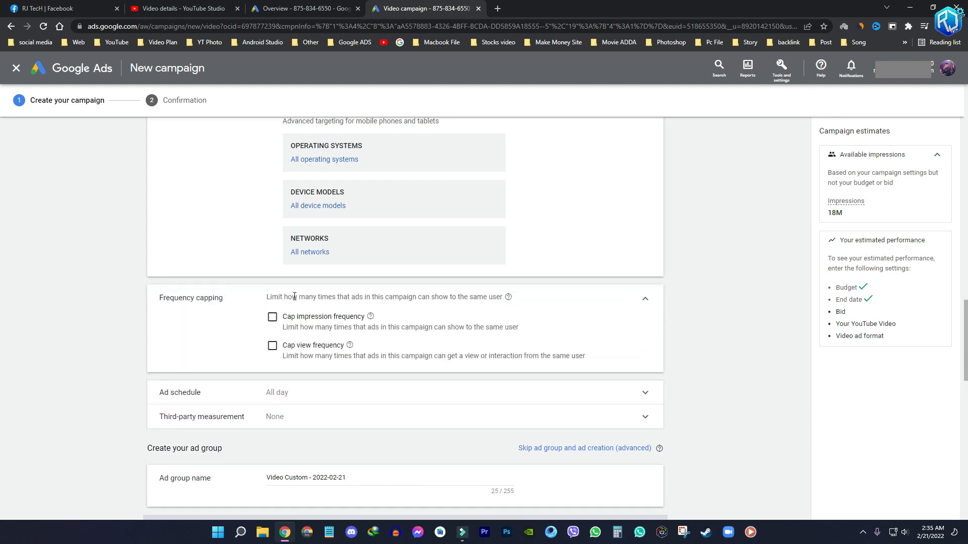
# Open YouTube in a new tab, go to the own channel page, pause its trailer and look over the description and uploads.
pyautogui.middleClick(385, 43)
pyautogui.click(521, 7)
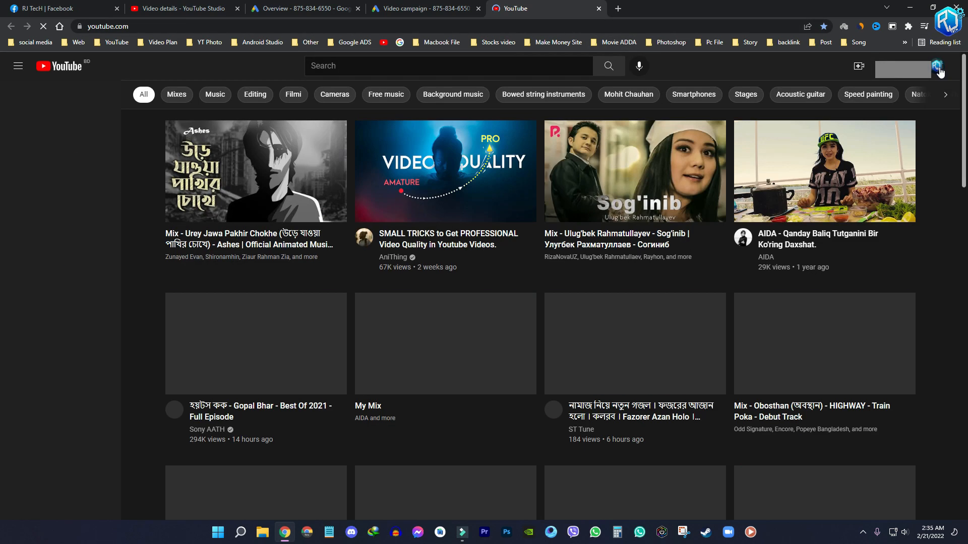
pyautogui.click(937, 66)
pyautogui.click(846, 141)
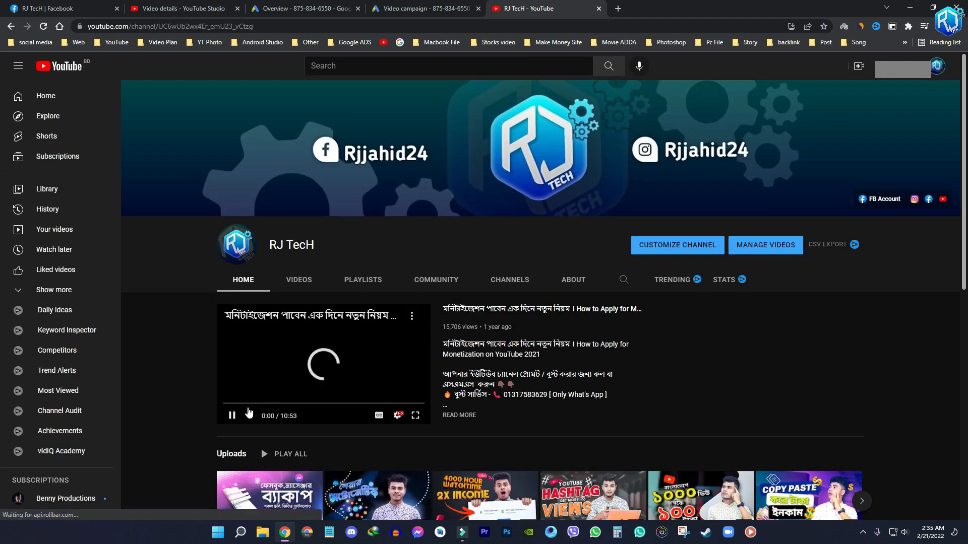
pyautogui.click(232, 416)
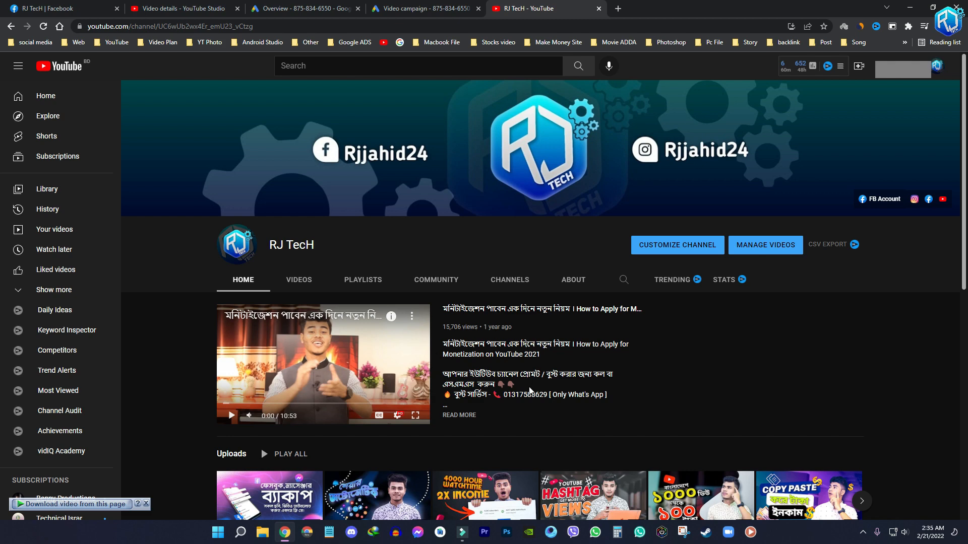
pyautogui.moveTo(501, 396); pyautogui.dragTo(547, 395)
pyautogui.scroll(-3, 536, 394)
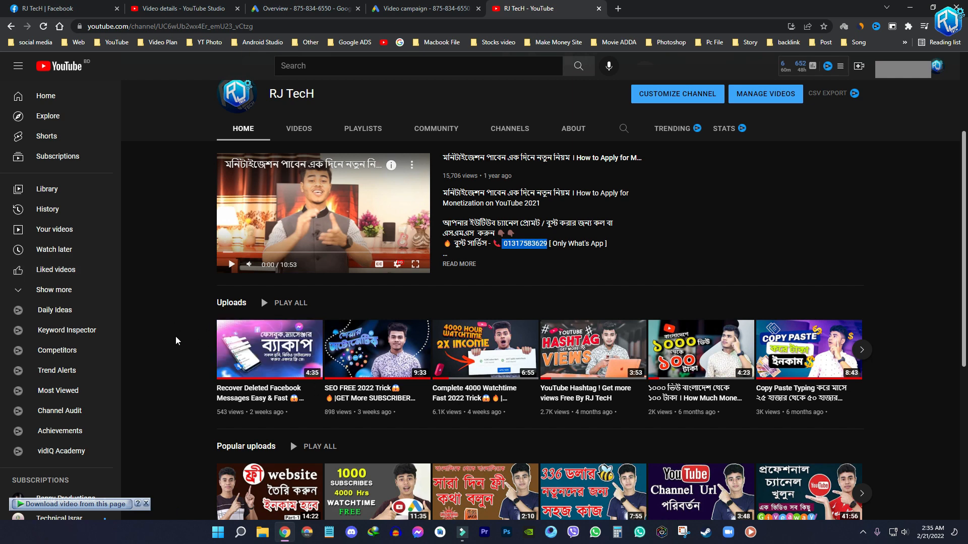
# Compare the campaign's frequency capping options with the YouTube channel page, and play the channel trailer muted.
pyautogui.click(413, 8)
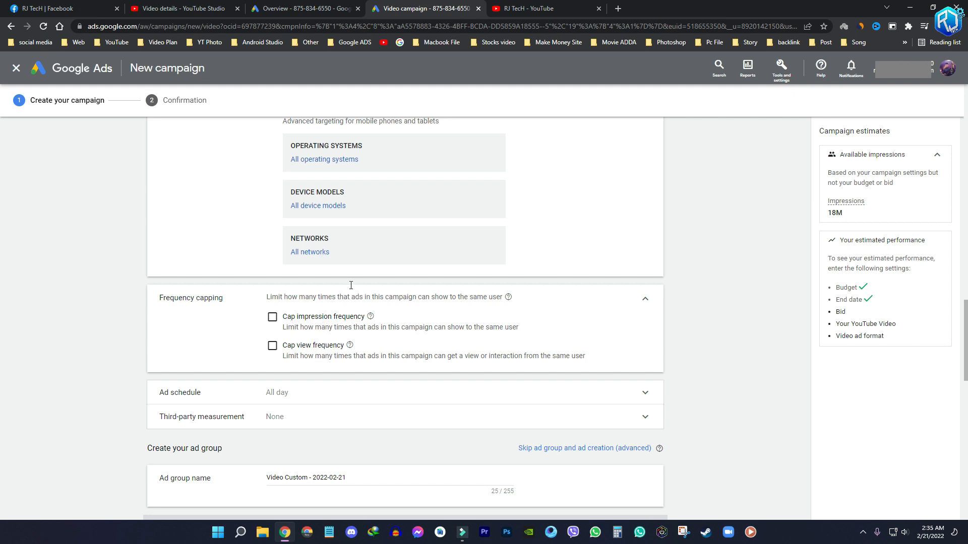
pyautogui.click(527, 8)
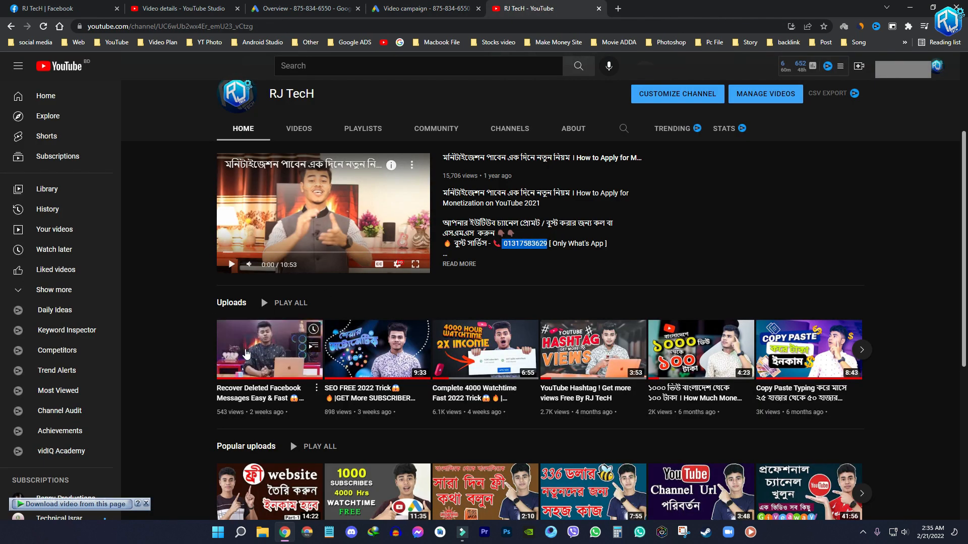
pyautogui.click(432, 7)
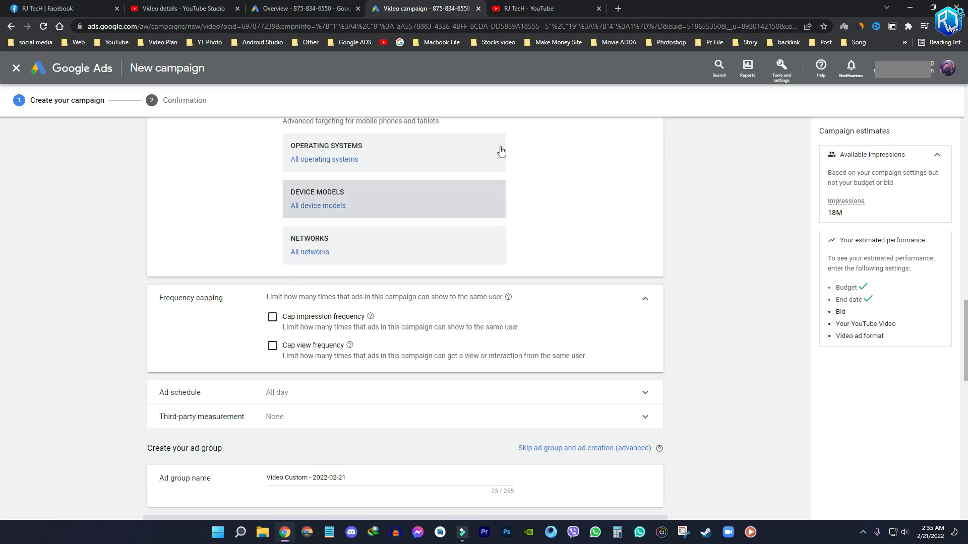
pyautogui.click(530, 8)
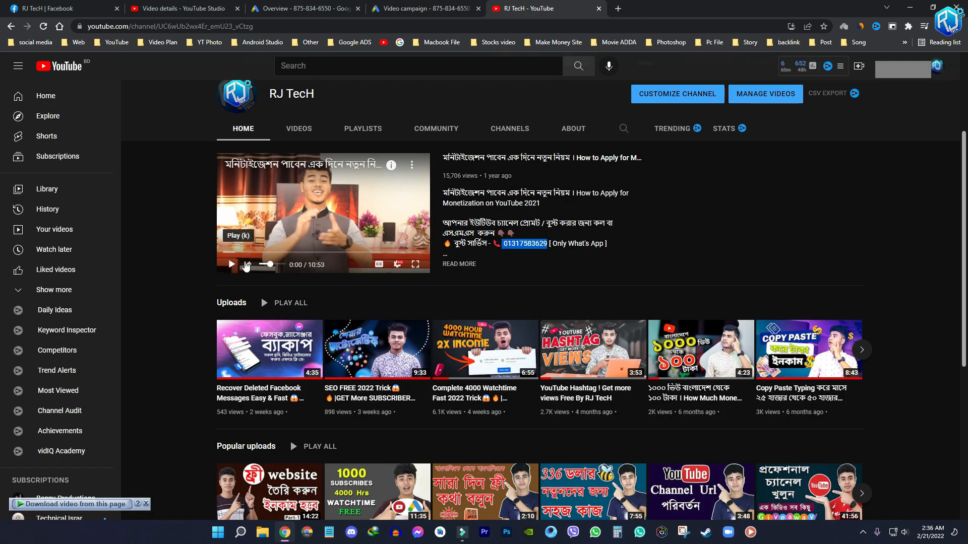
pyautogui.click(249, 264)
pyautogui.click(232, 265)
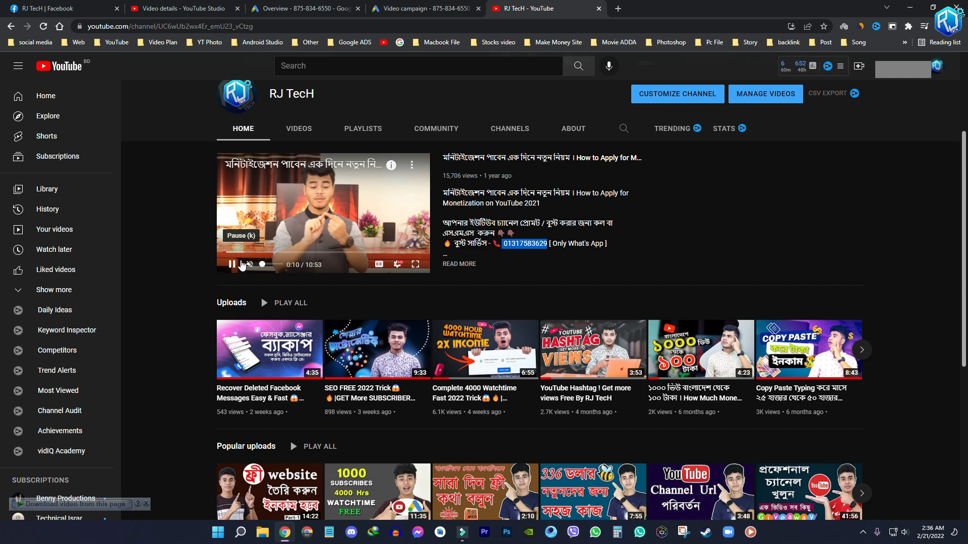
# Back in the Google Ads campaign, cap the impression frequency at 1 per day and the view frequency at 1 per day.
pyautogui.click(399, 9)
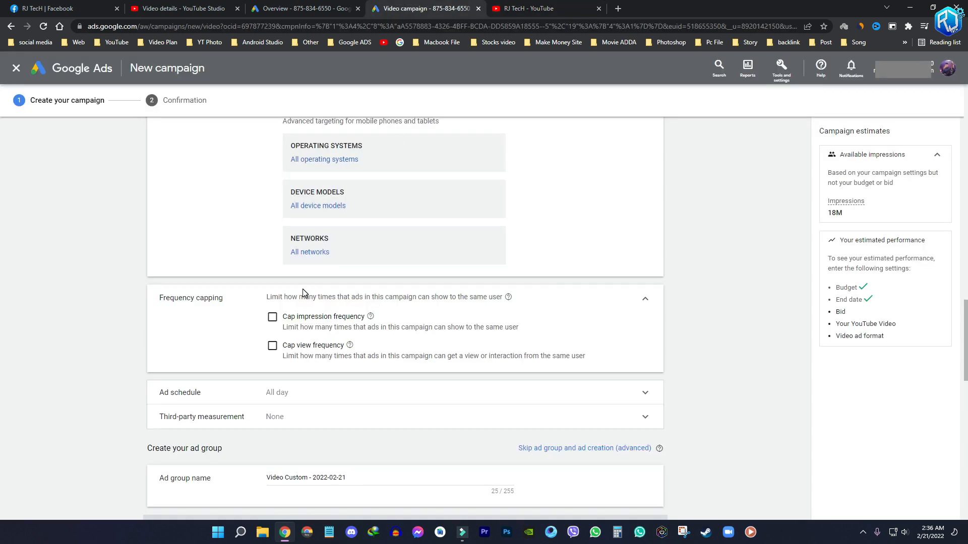
pyautogui.click(307, 317)
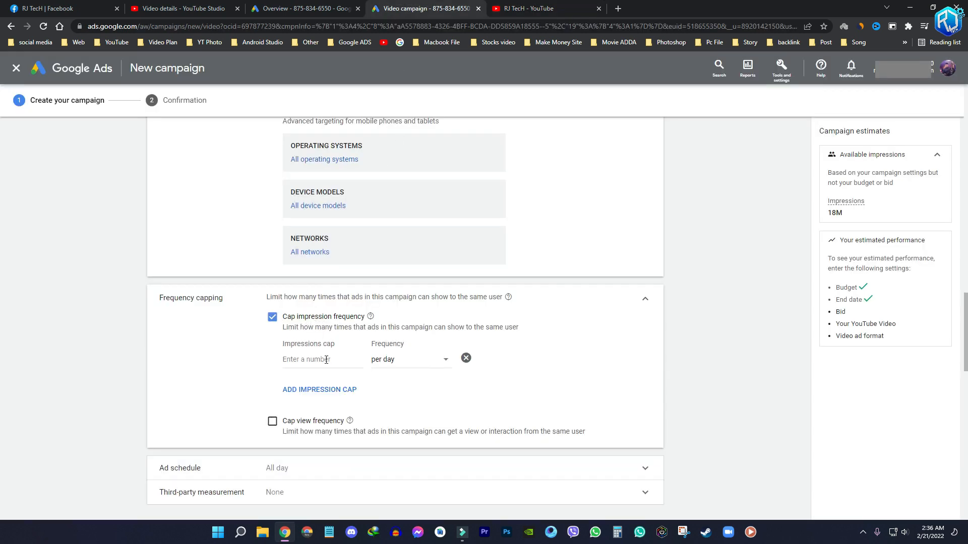
pyautogui.write('1')
pyautogui.click(302, 429)
pyautogui.scroll(-2, 367, 404)
pyautogui.click(318, 363)
pyautogui.write('1')
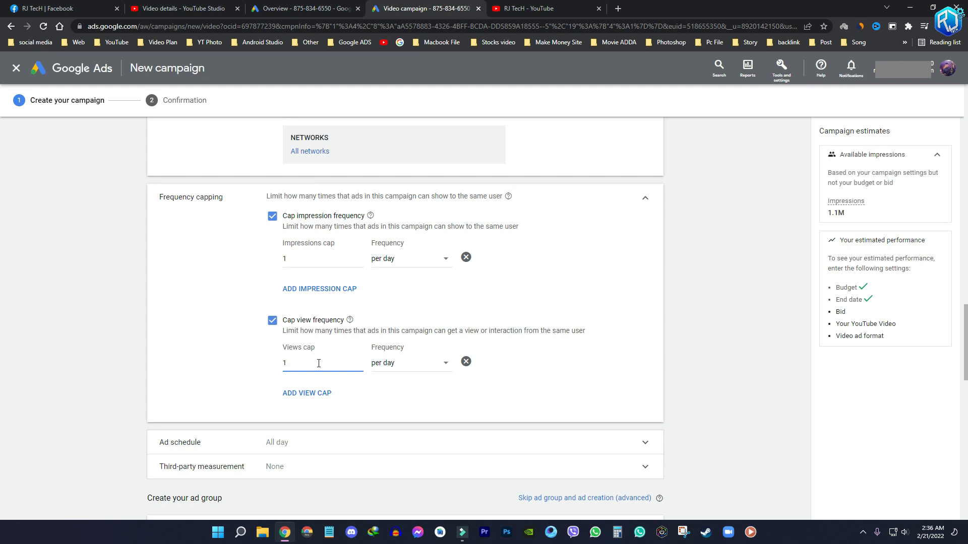
# Expand the ad schedule and third-party measurement sections to review their options.
pyautogui.scroll(-3, 319, 363)
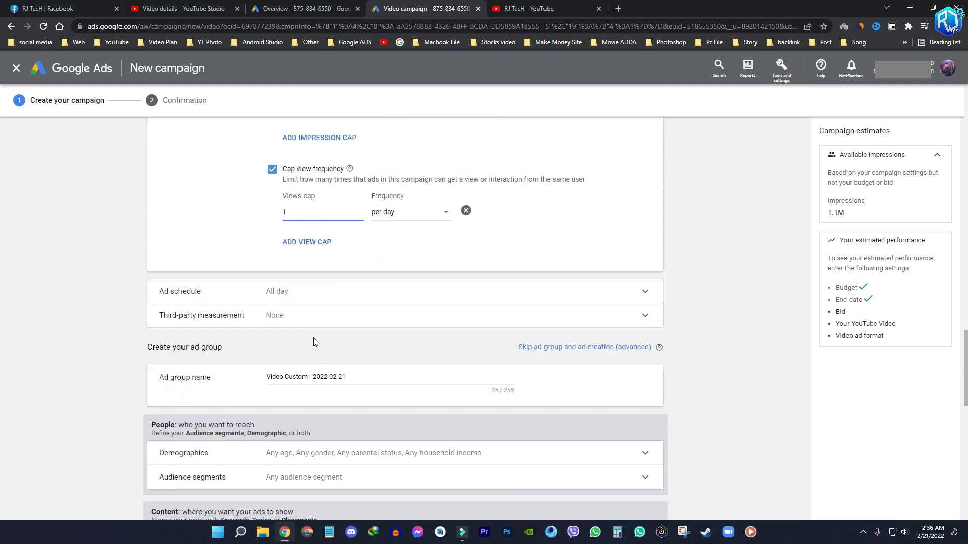
pyautogui.click(328, 293)
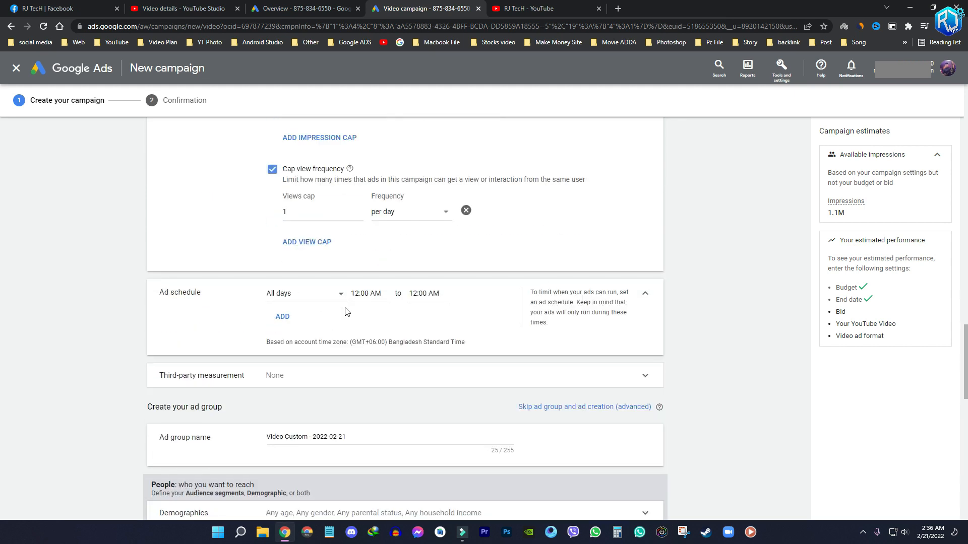
pyautogui.scroll(-2, 353, 317)
pyautogui.click(304, 278)
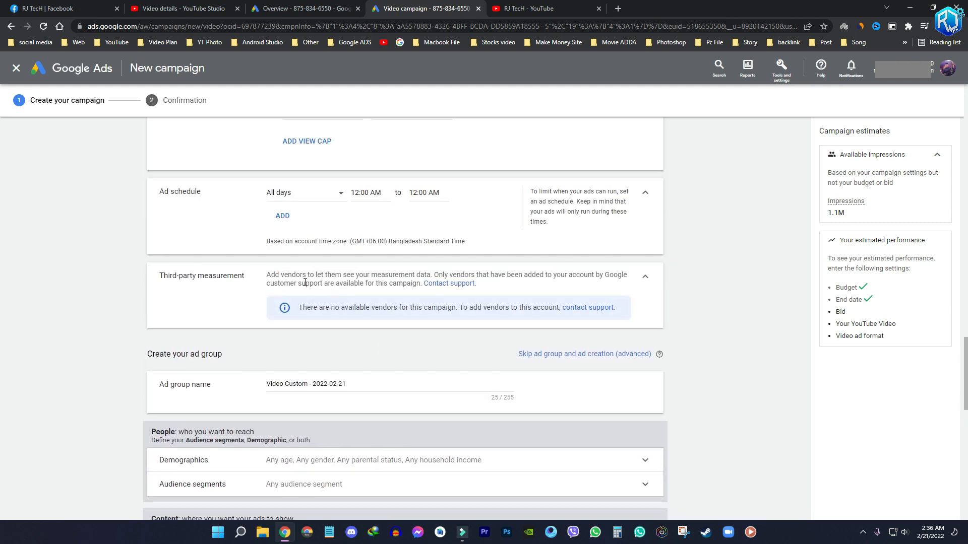
# Rename the ad group as myads.
pyautogui.scroll(-1, 342, 302)
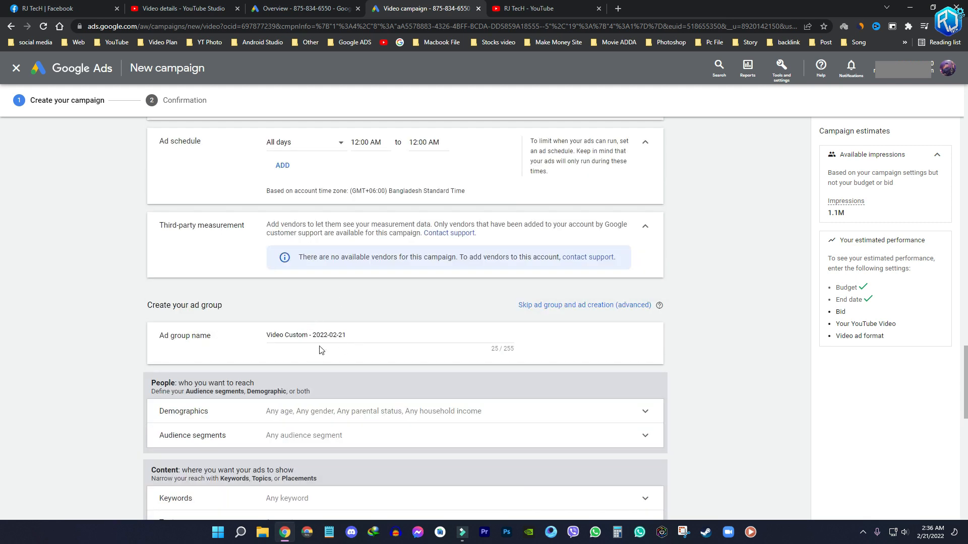
pyautogui.click(300, 334)
pyautogui.hotkey('ctrl', 'a')
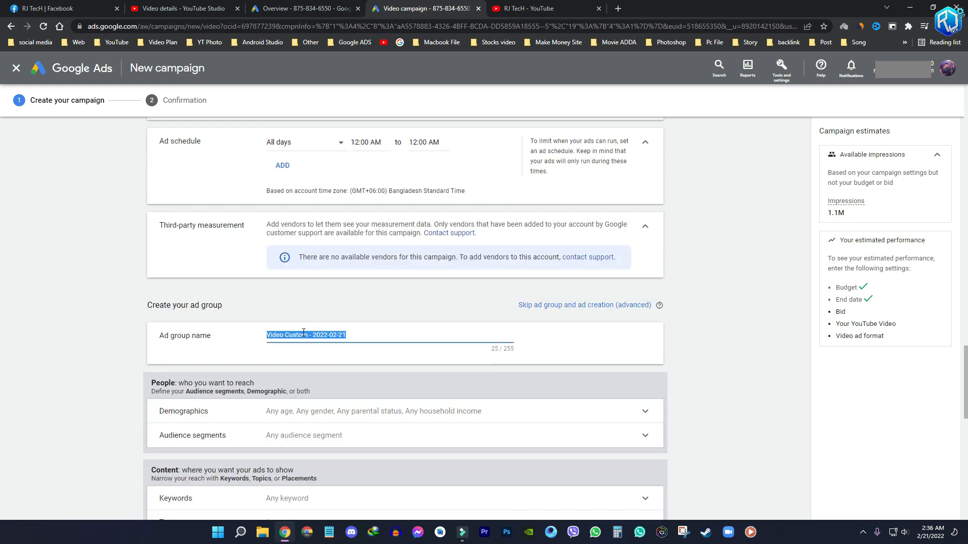
pyautogui.write('my')
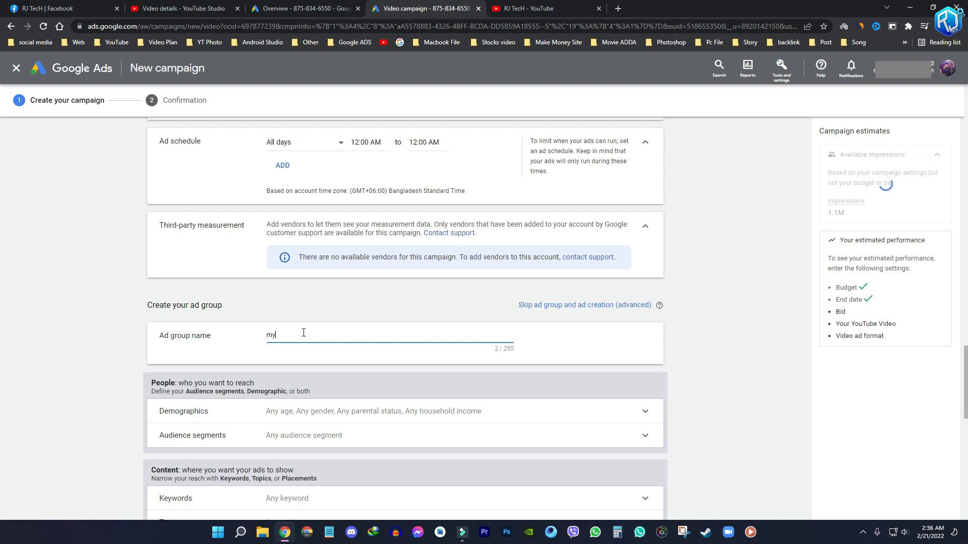
pyautogui.write('d')
pyautogui.press('BackSpace')
pyautogui.write('ads')
# Expand the ad group's demographic targeting options.
pyautogui.scroll(-1, 304, 333)
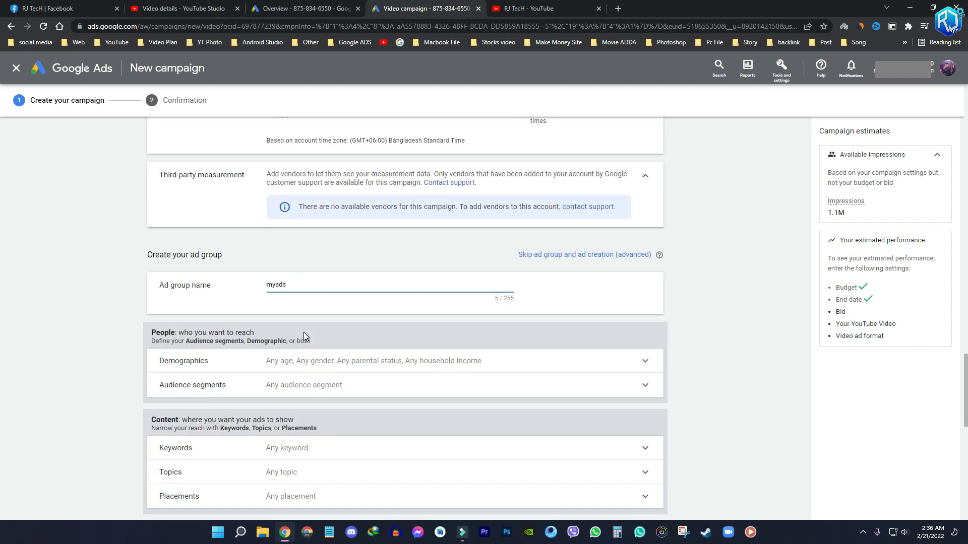
pyautogui.scroll(-1, 313, 351)
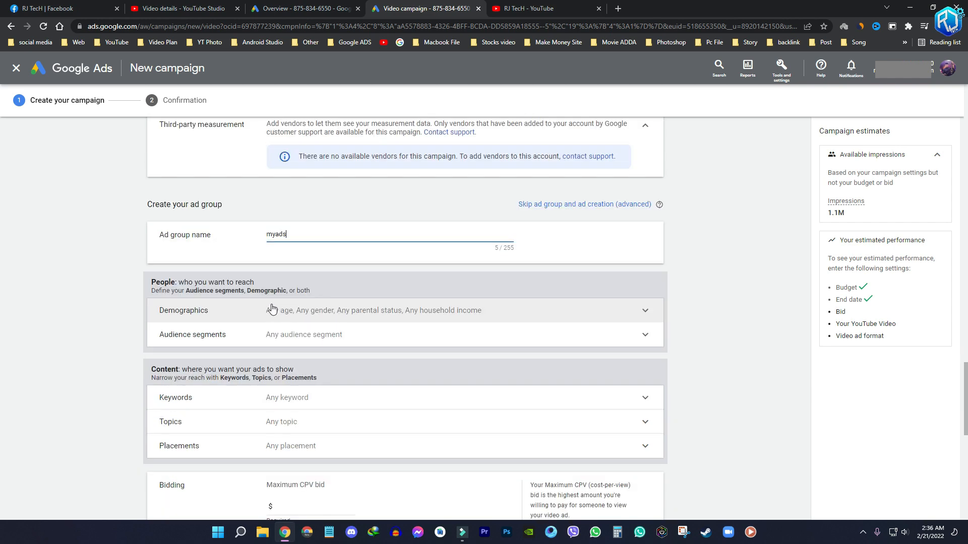
pyautogui.click(346, 312)
pyautogui.scroll(-3, 346, 313)
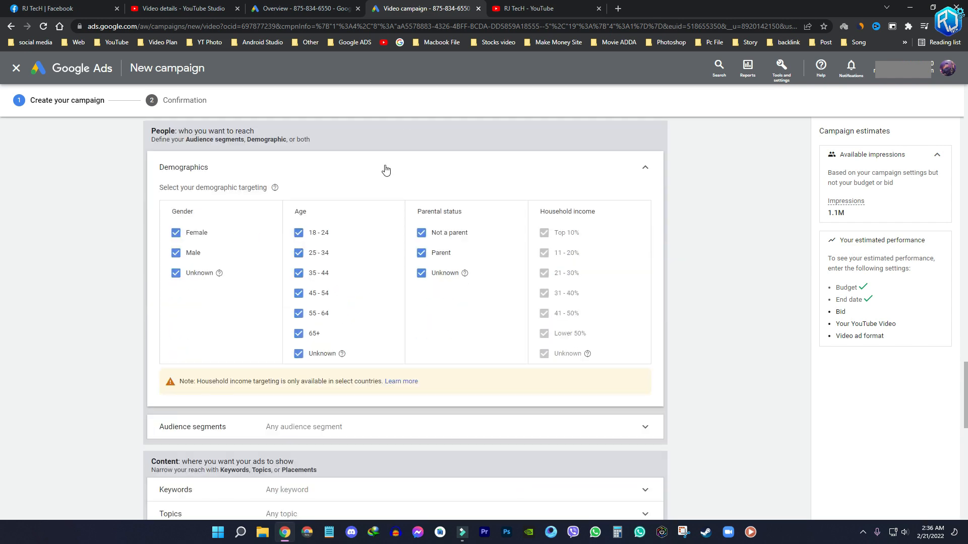
# Switch to YouTube Studio and examine the age and gender breakdown in the promoted video's audience analytics.
pyautogui.click(206, 12)
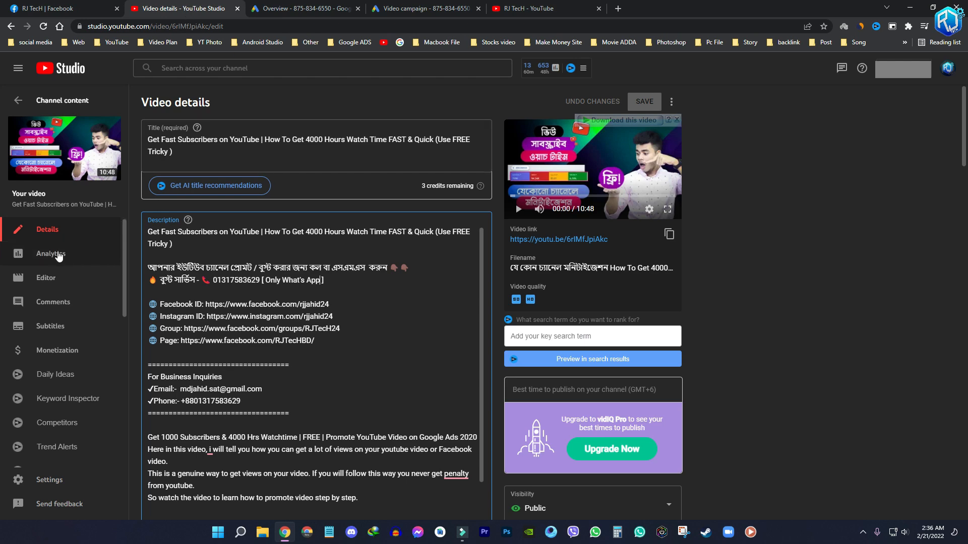
pyautogui.click(59, 255)
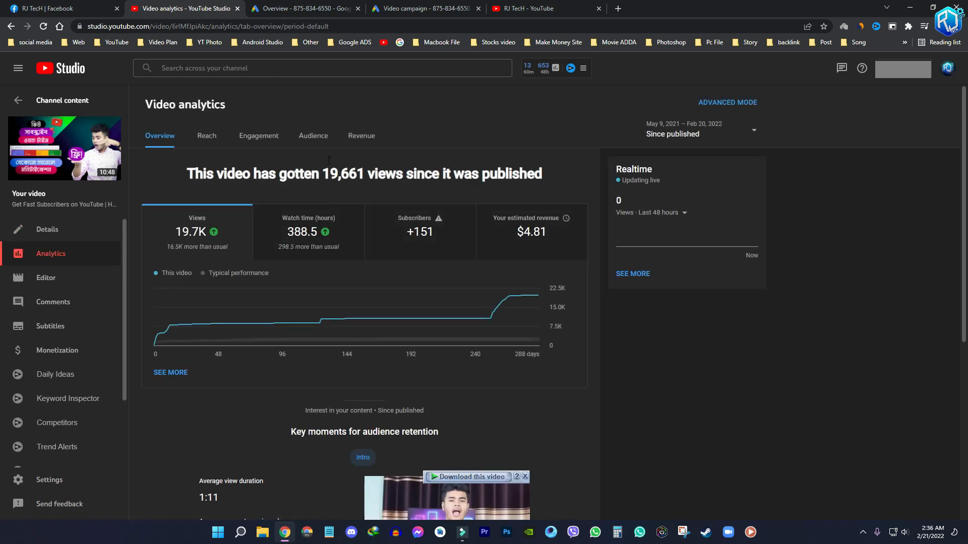
pyautogui.click(320, 137)
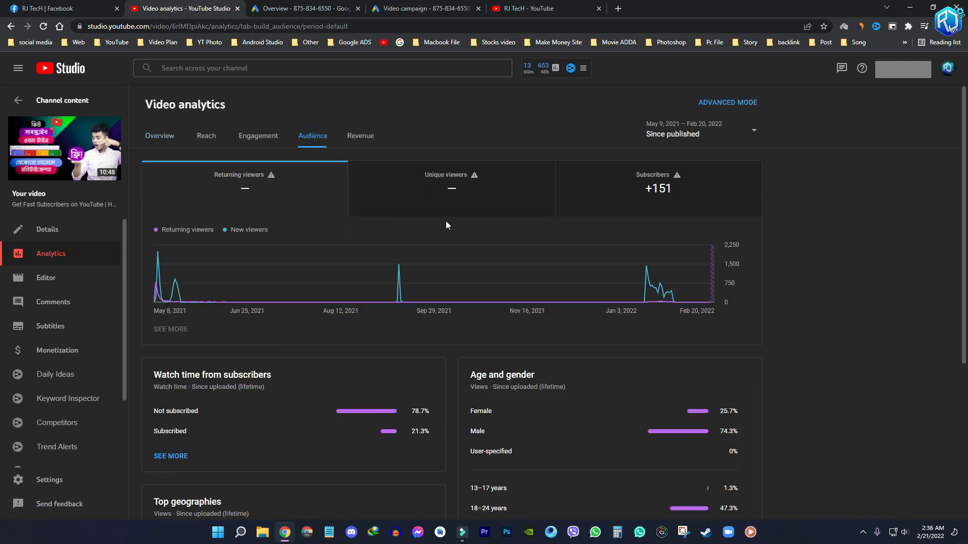
pyautogui.scroll(-2, 501, 274)
pyautogui.scroll(-2, 509, 338)
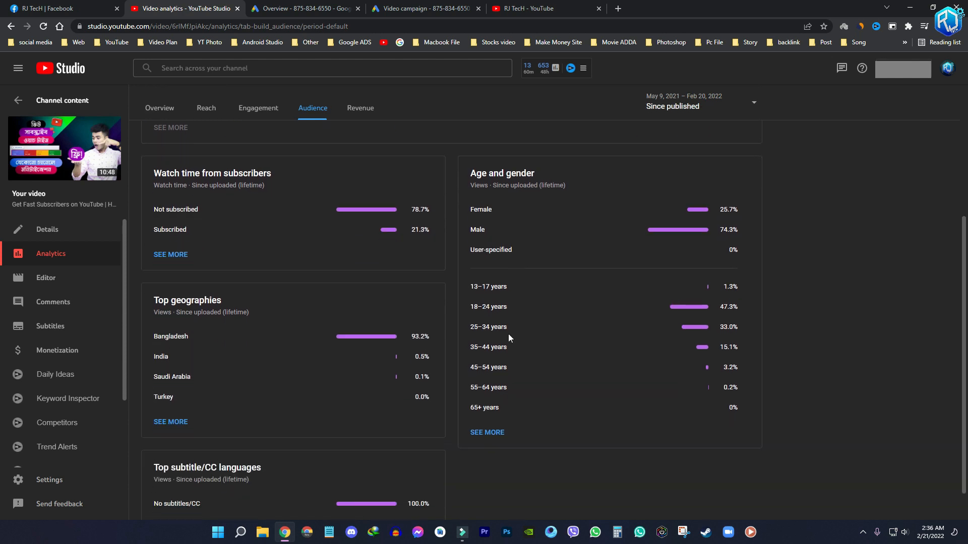
pyautogui.moveTo(472, 309); pyautogui.dragTo(494, 328)
pyautogui.click(473, 309)
pyautogui.moveTo(472, 330); pyautogui.dragTo(504, 330)
pyautogui.click(512, 328)
# Back in the Google Ads campaign, limit the demographics to females and males aged 18-24 and 25-34 who are not parents.
pyautogui.click(383, 5)
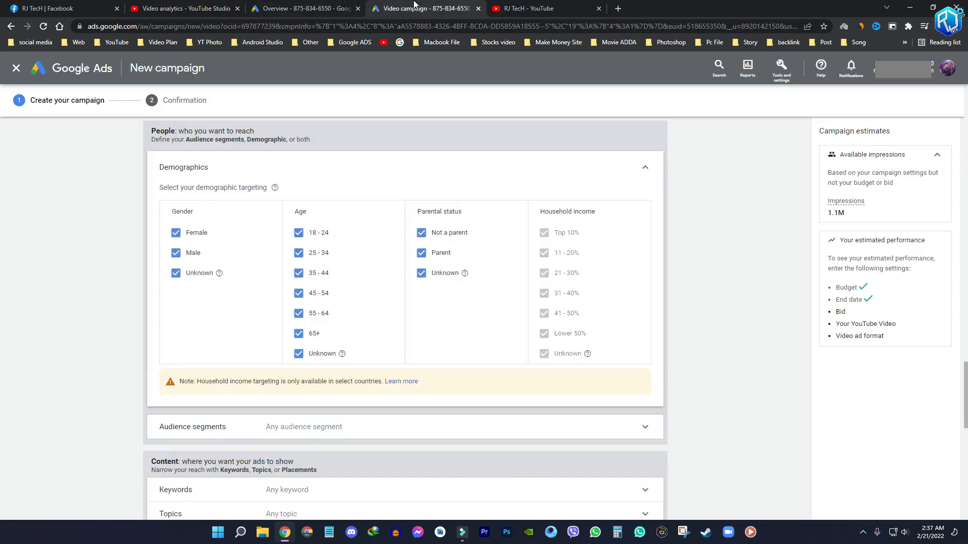
pyautogui.click(176, 273)
pyautogui.click(299, 273)
pyautogui.click(299, 293)
pyautogui.click(299, 314)
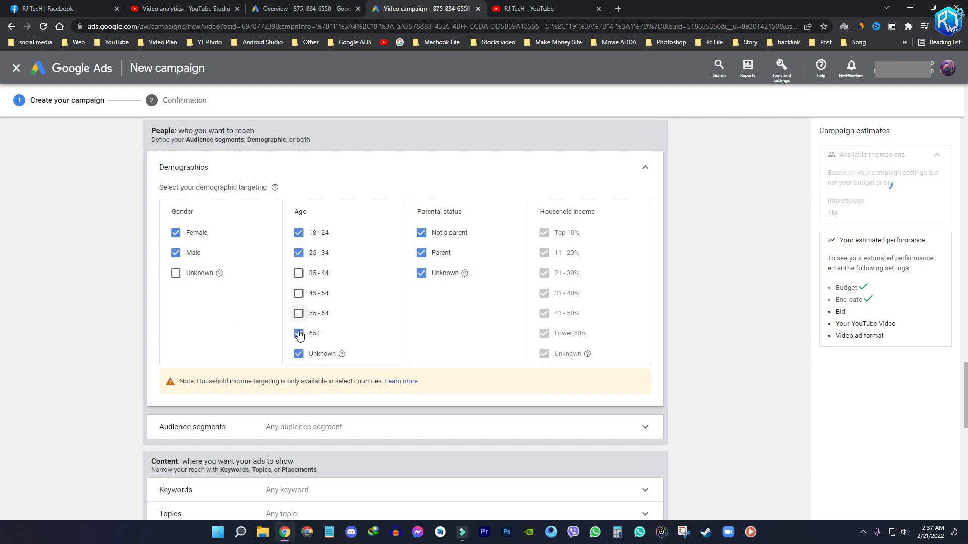
pyautogui.click(299, 334)
pyautogui.click(299, 354)
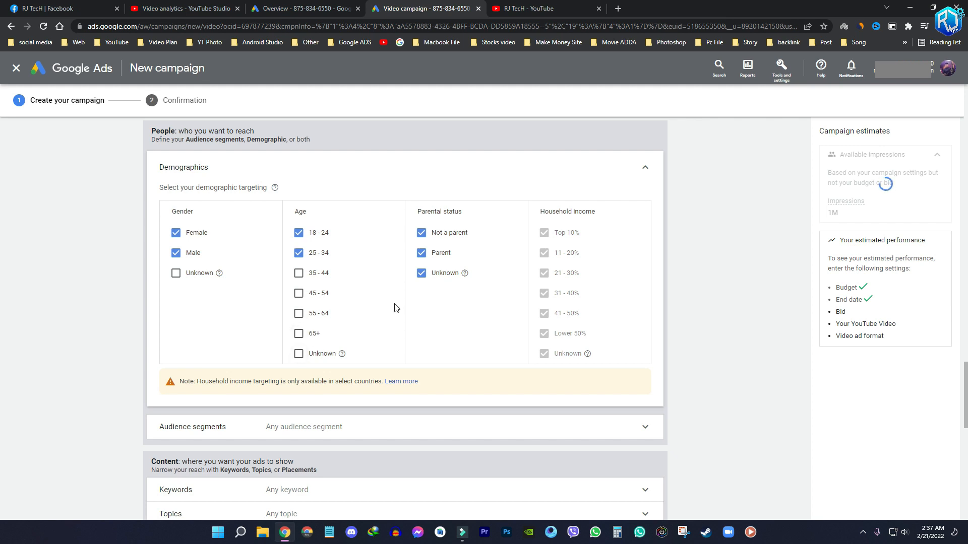
pyautogui.click(422, 273)
pyautogui.click(421, 253)
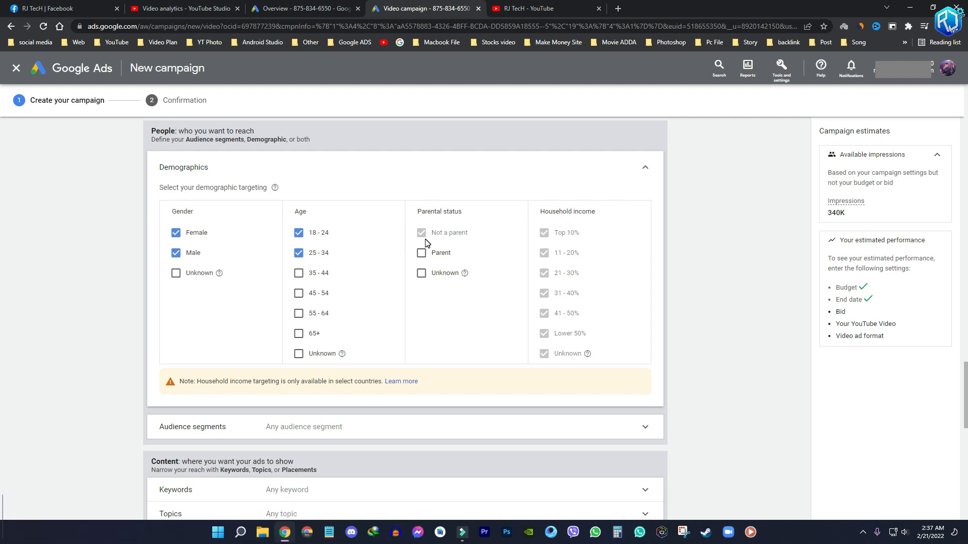
# Expand the ad group's audience segment targeting options.
pyautogui.scroll(-2, 396, 263)
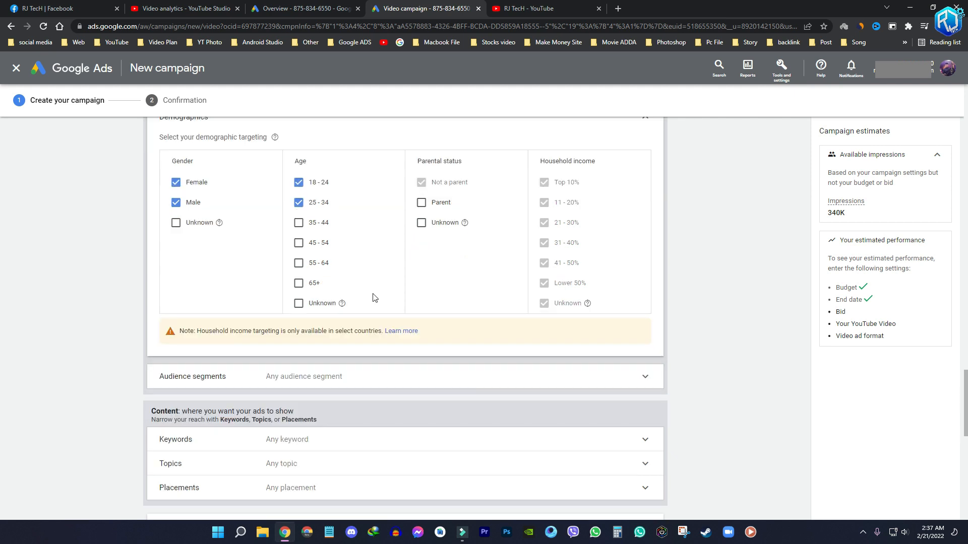
pyautogui.click(286, 325)
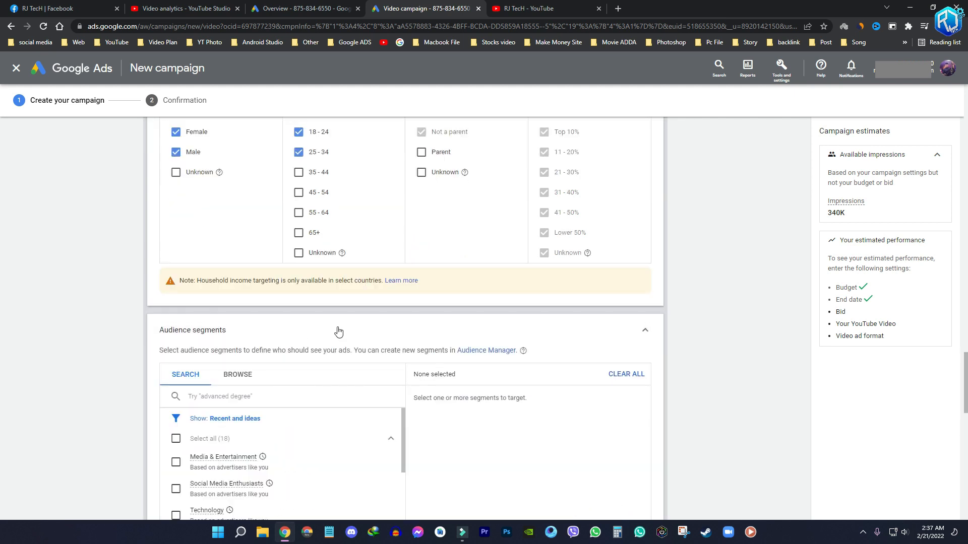
pyautogui.scroll(-2, 345, 342)
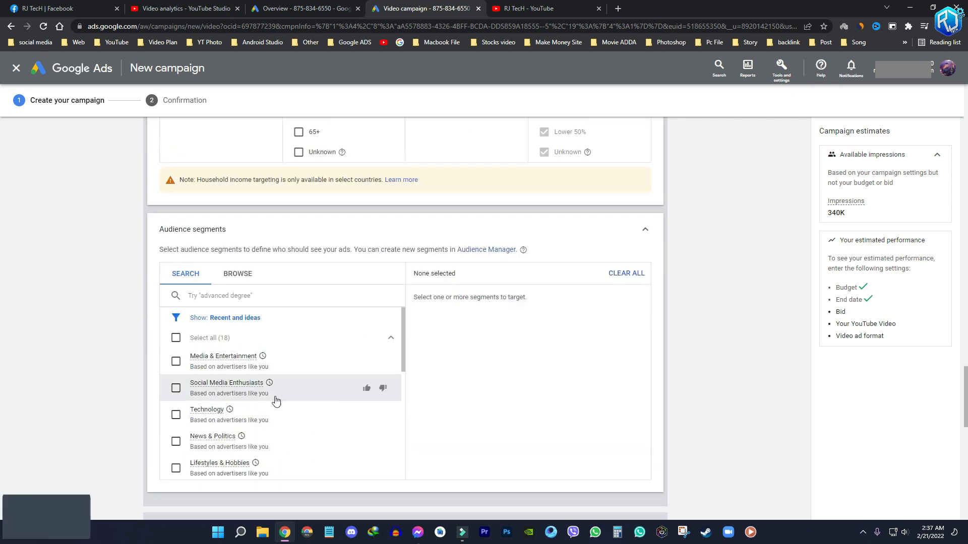
pyautogui.click(285, 6)
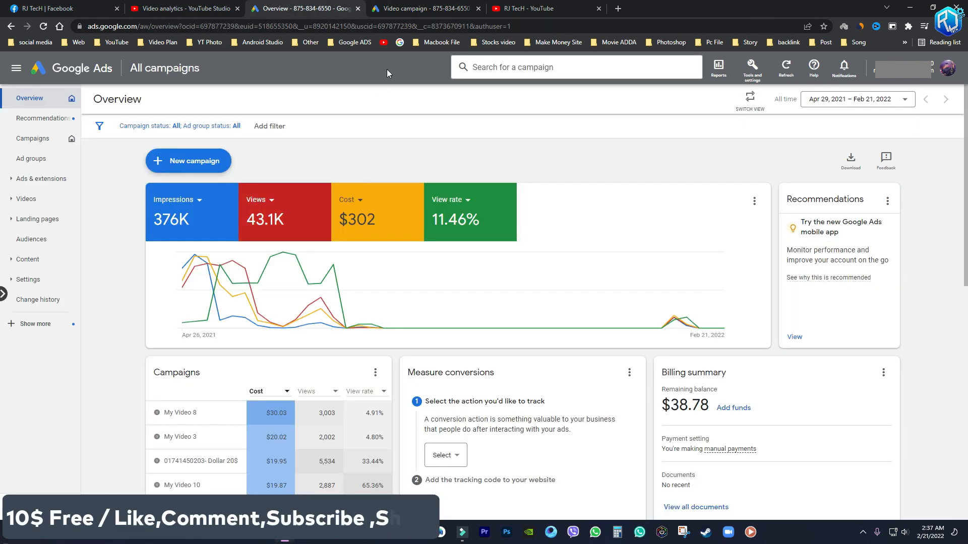
pyautogui.click(526, 6)
pyautogui.click(198, 5)
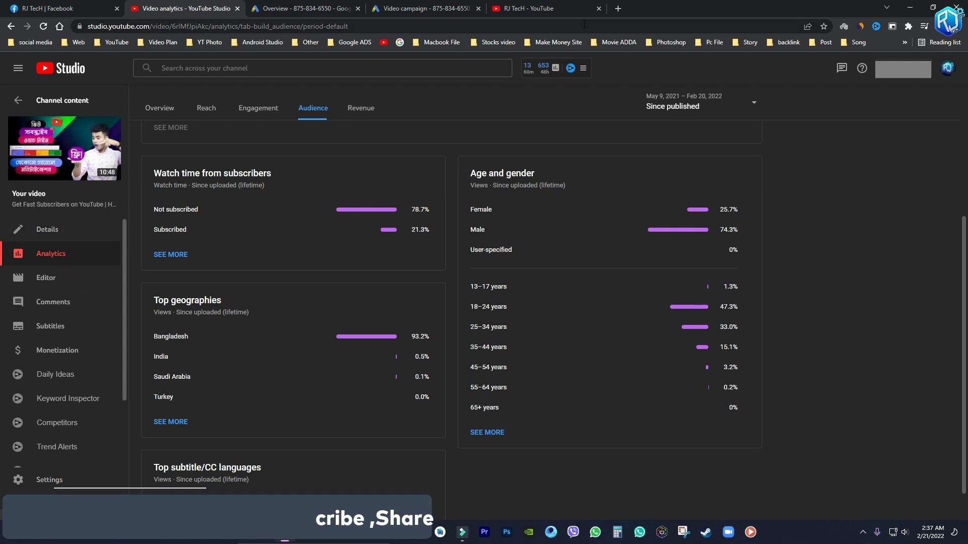
pyautogui.click(535, 9)
pyautogui.click(328, 9)
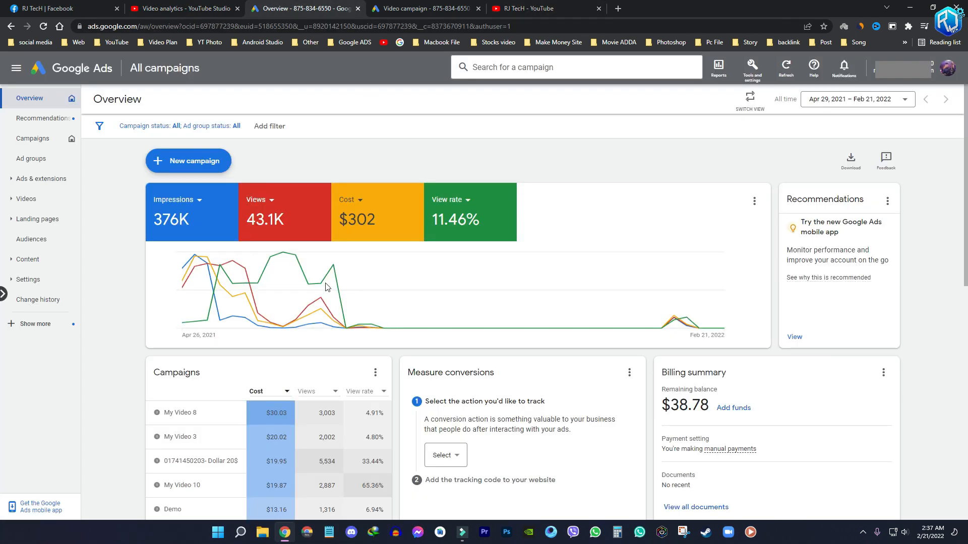
pyautogui.click(426, 8)
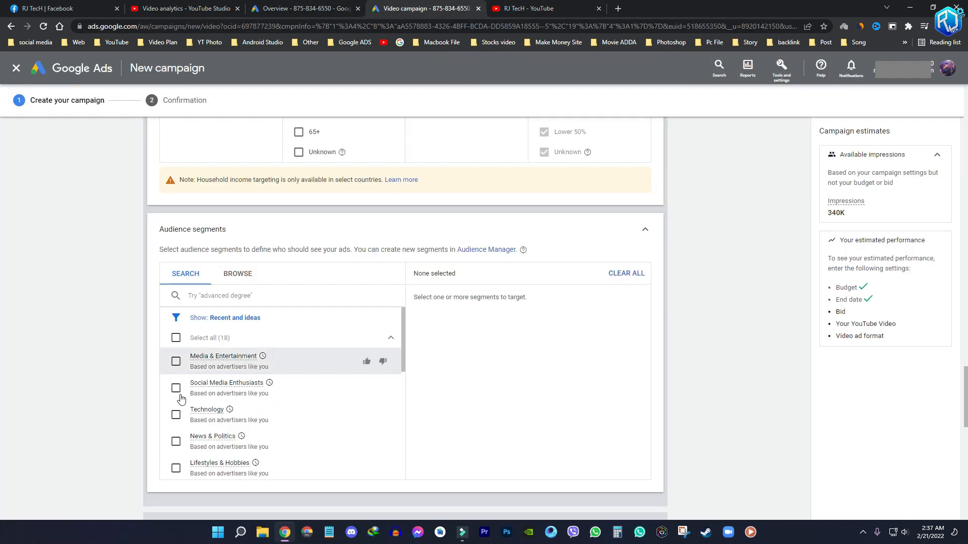
# Target the Media & Entertainment, Social Media Enthusiasts, Technology, News & Politics and Gamers audience segments.
pyautogui.click(176, 362)
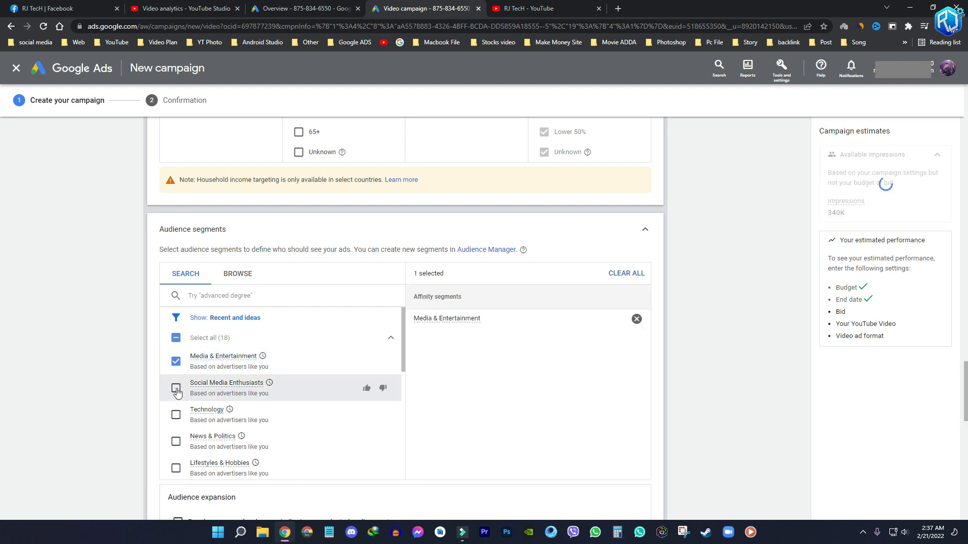
pyautogui.click(176, 388)
pyautogui.click(176, 415)
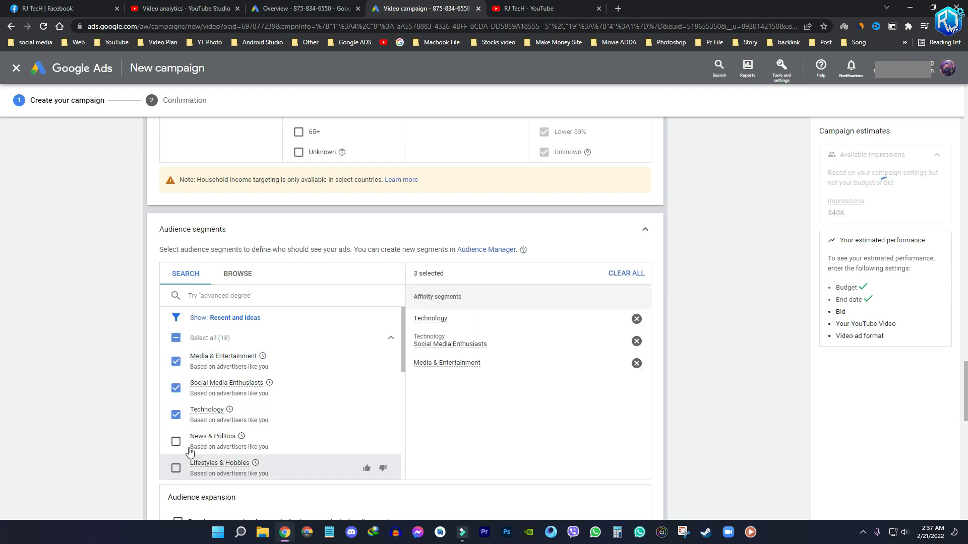
pyautogui.scroll(-2, 234, 410)
pyautogui.scroll(-3, 234, 410)
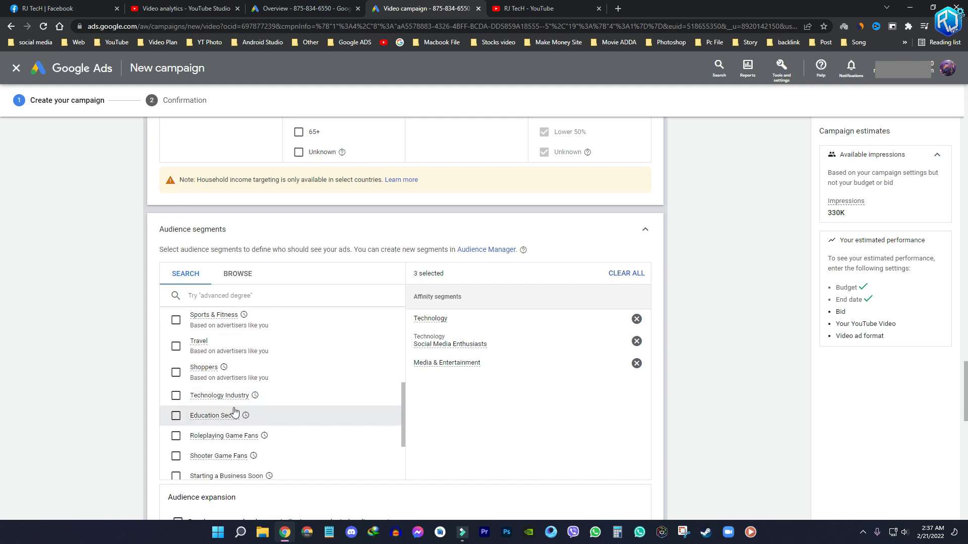
pyautogui.scroll(-2, 210, 414)
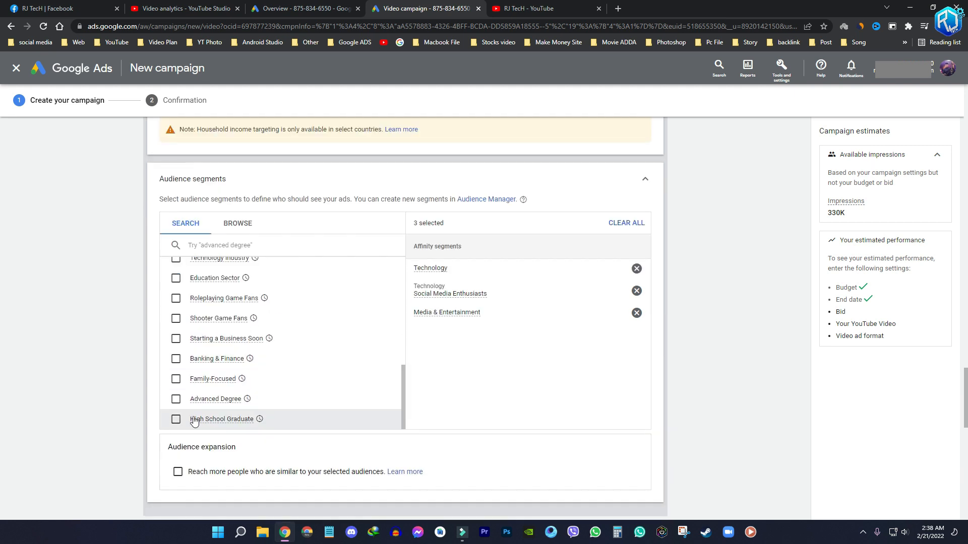
pyautogui.scroll(3, 194, 421)
pyautogui.scroll(2, 191, 397)
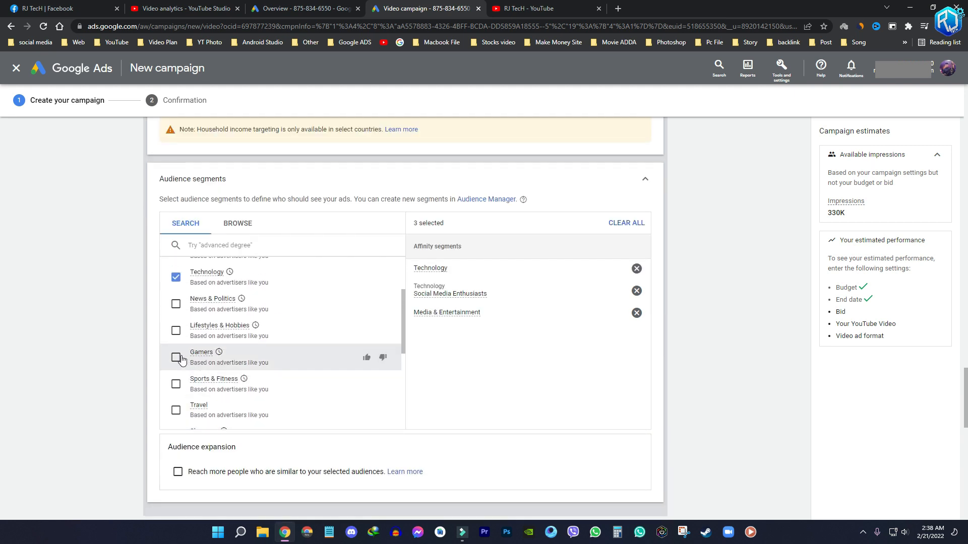
pyautogui.click(176, 304)
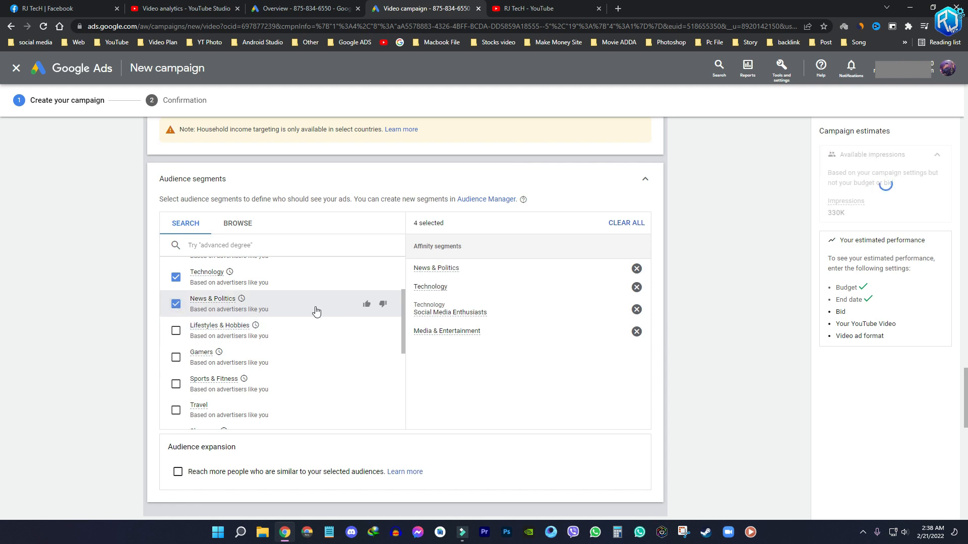
pyautogui.click(176, 358)
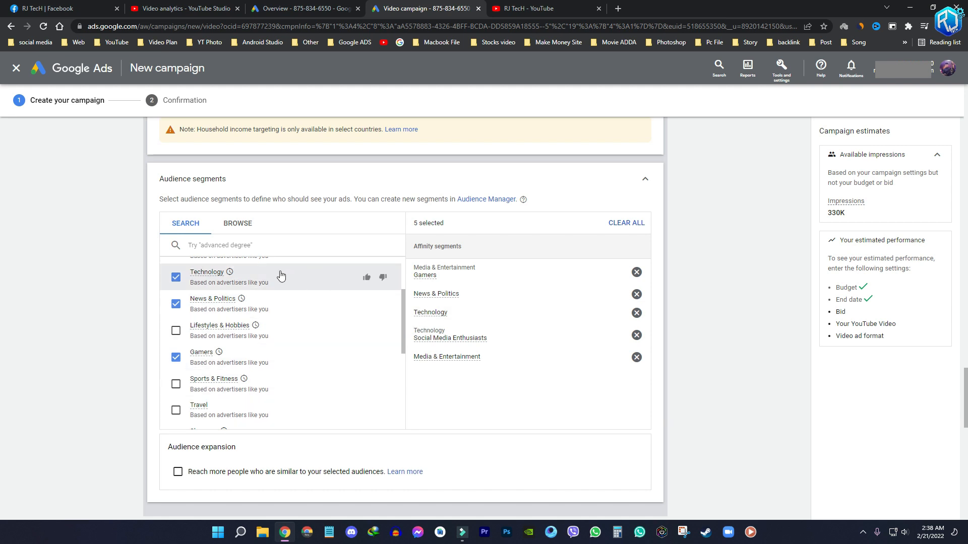
pyautogui.scroll(-4, 280, 348)
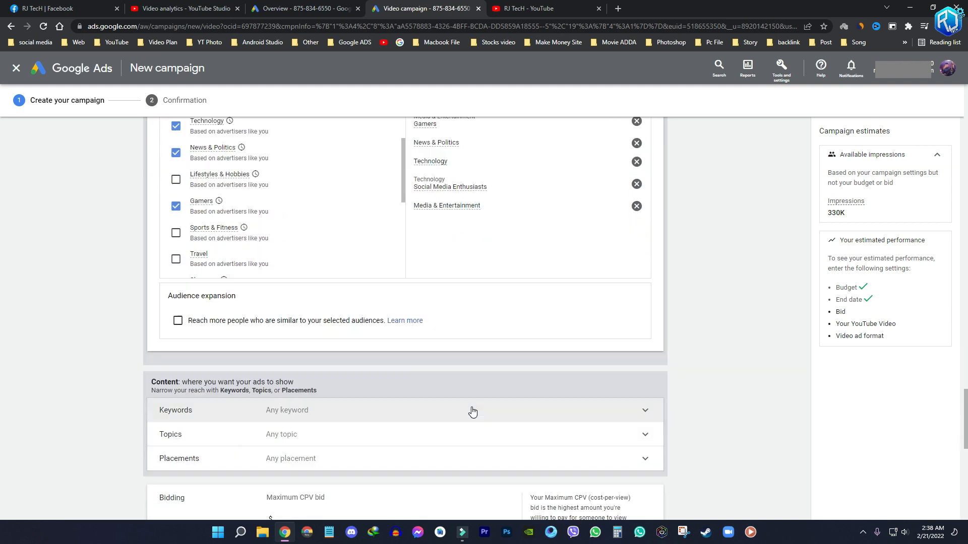
pyautogui.click(305, 362)
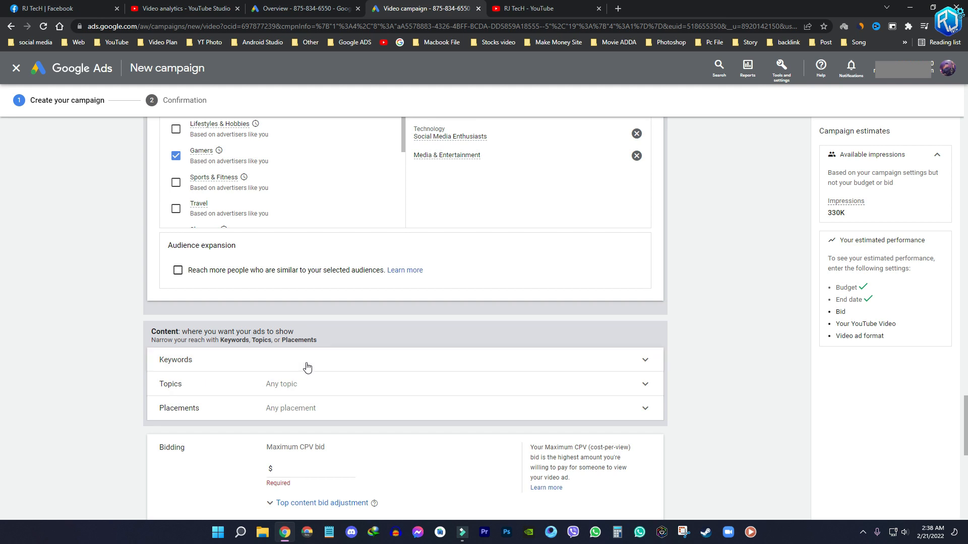
pyautogui.click(645, 371)
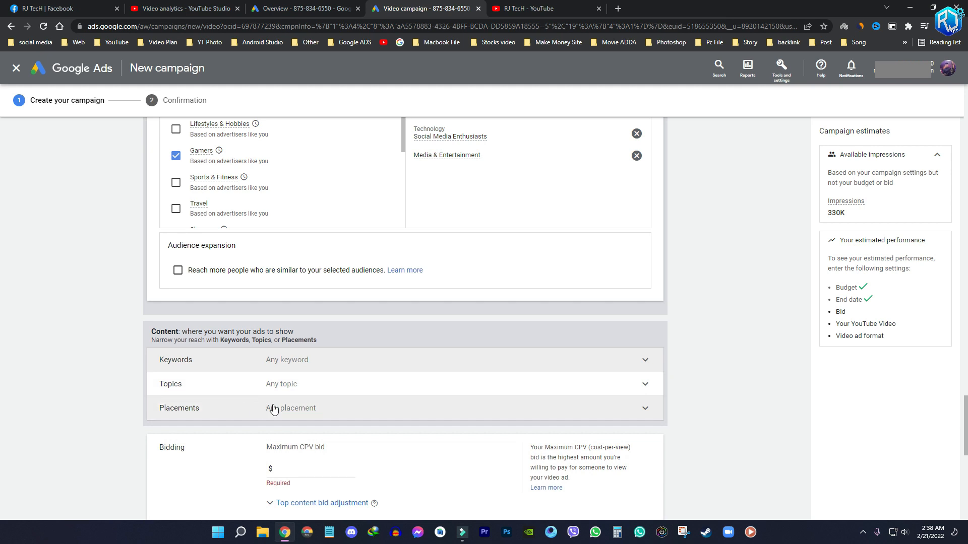
# Set the ad group's maximum CPV bid to $0.01.
pyautogui.scroll(-2, 255, 415)
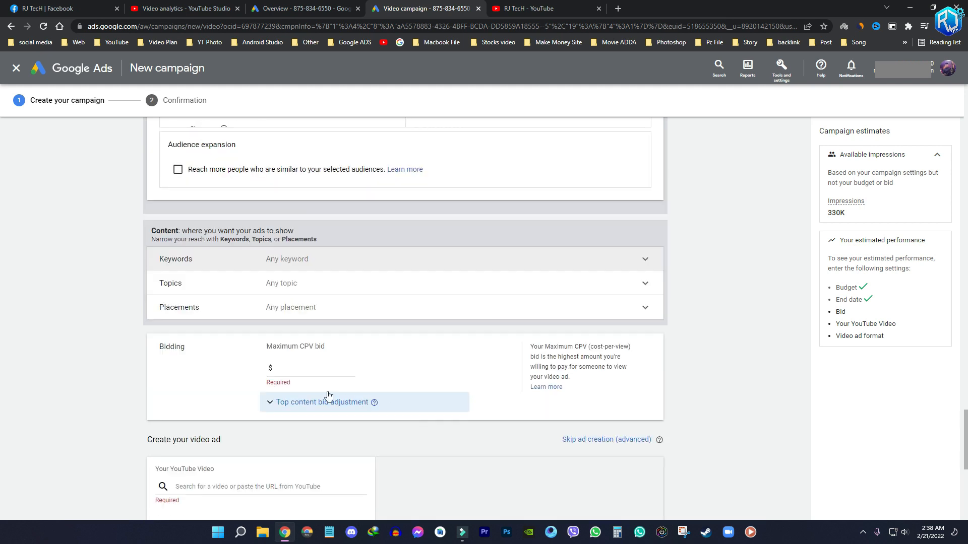
pyautogui.click(311, 369)
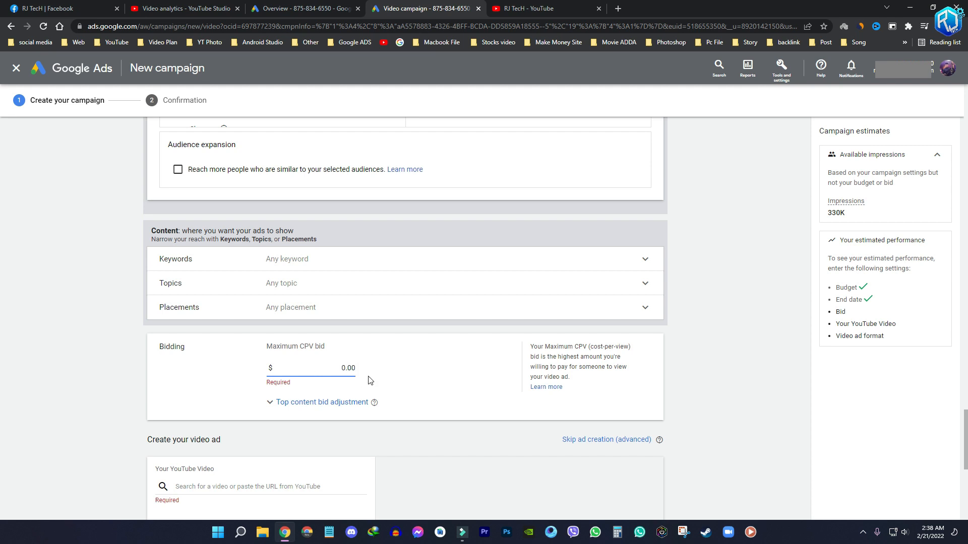
pyautogui.write('0.01')
pyautogui.press('BackSpace')
pyautogui.write('1')
# Switch to YouTube Studio, open the promoted video's details and copy its video link.
pyautogui.scroll(-2, 388, 375)
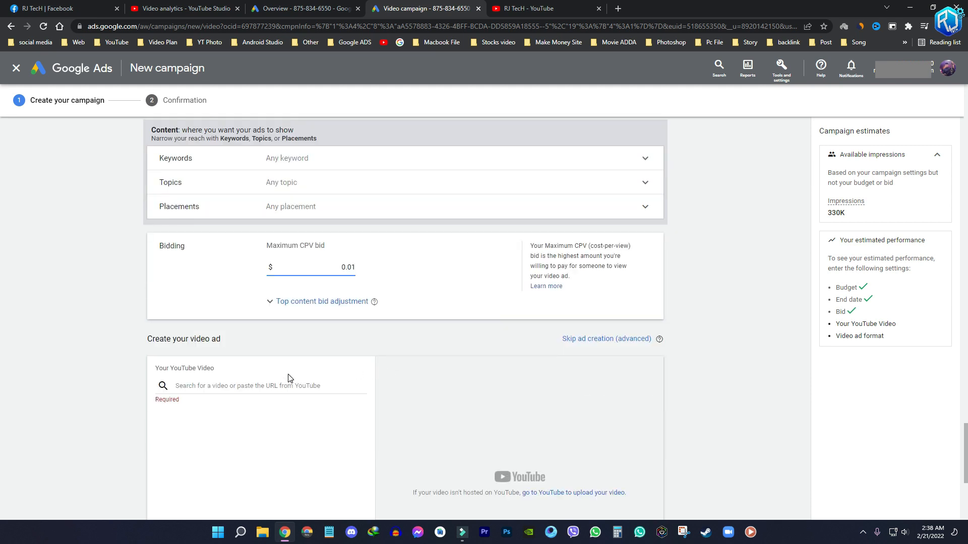
pyautogui.scroll(-2, 288, 378)
pyautogui.moveTo(158, 270); pyautogui.dragTo(216, 267)
pyautogui.click(184, 8)
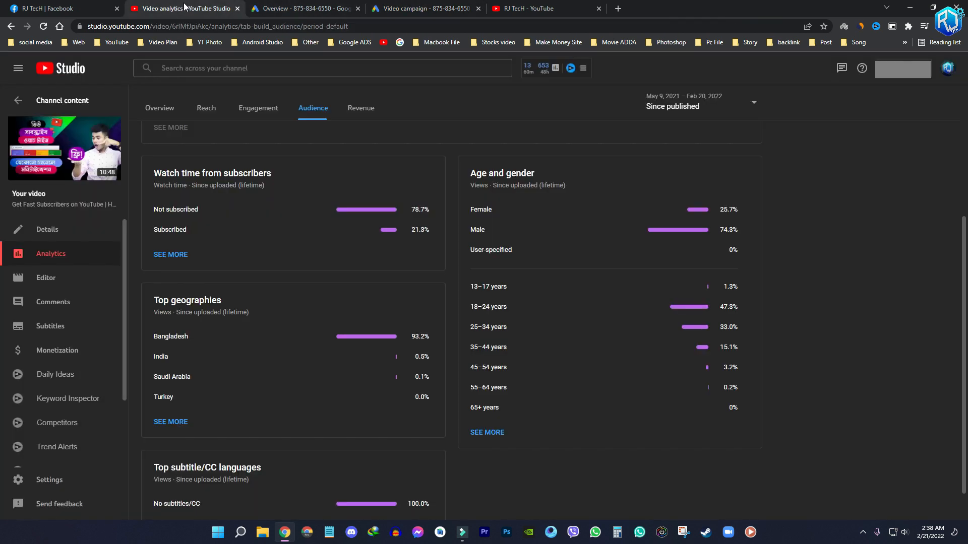
pyautogui.click(76, 230)
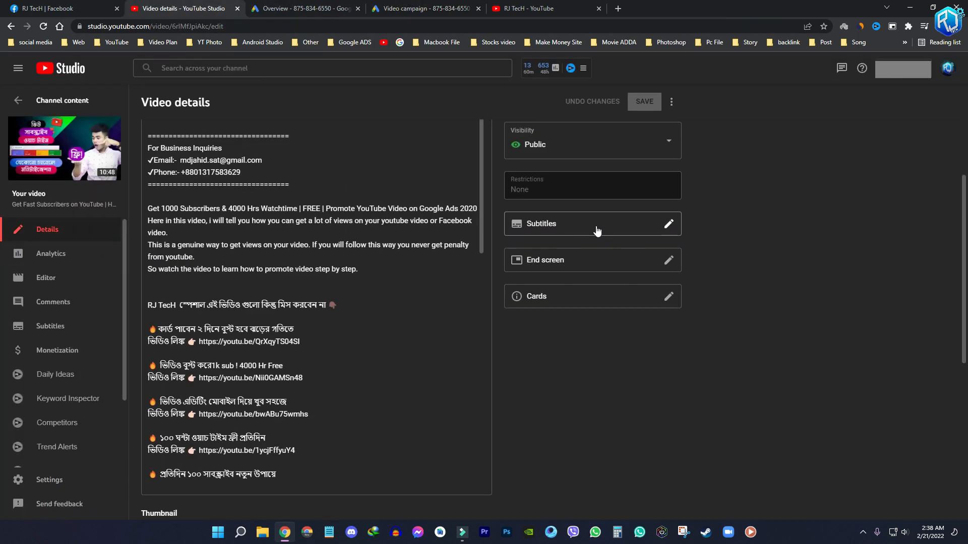
pyautogui.scroll(4, 655, 201)
pyautogui.scroll(1, 534, 227)
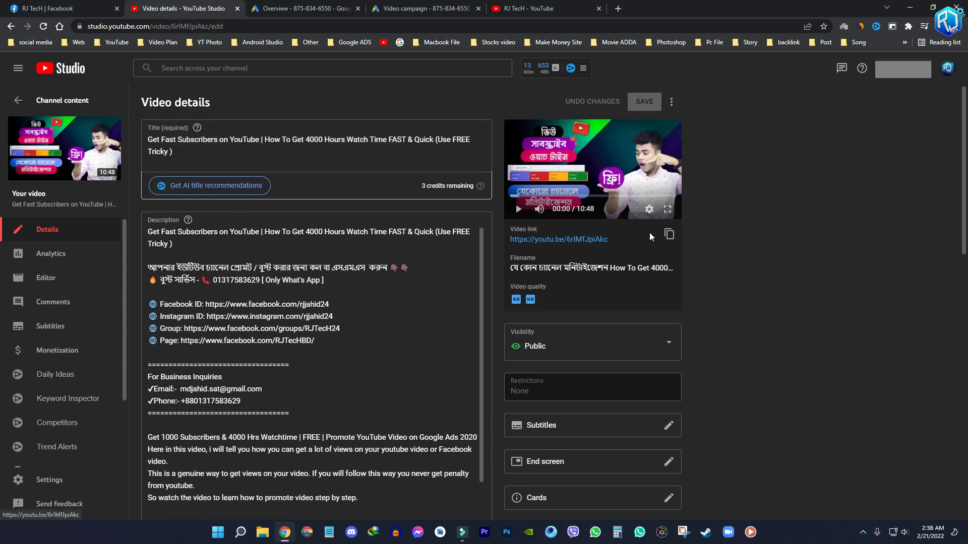
pyautogui.click(669, 233)
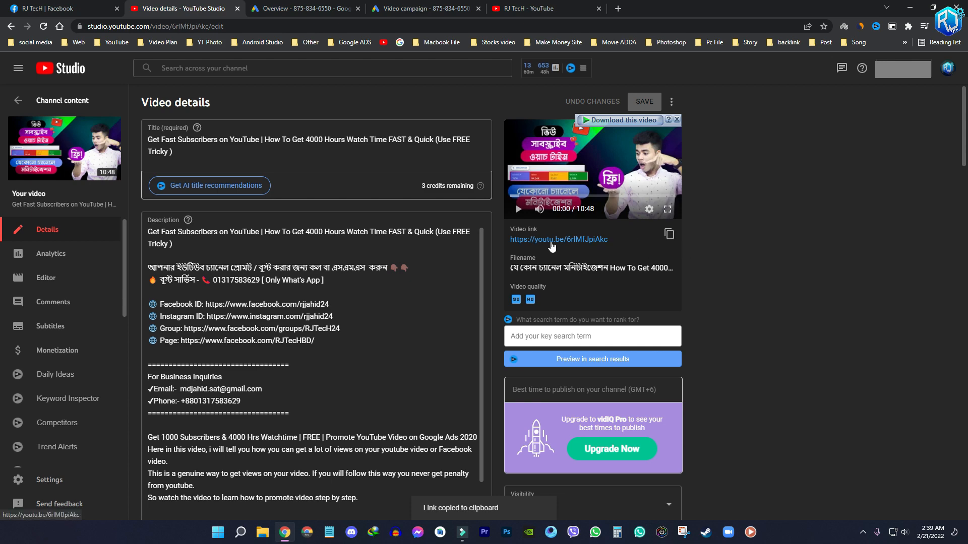
pyautogui.moveTo(230, 280); pyautogui.dragTo(251, 281)
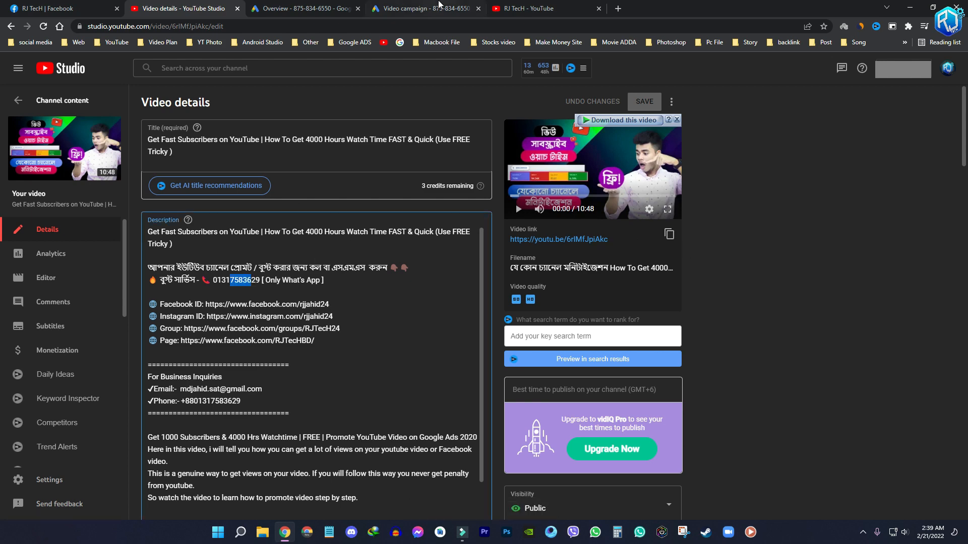
# Back in the Google Ads campaign, paste the copied link as the ad's YouTube video and choose the in-feed video ad format.
pyautogui.click(438, 6)
pyautogui.click(236, 283)
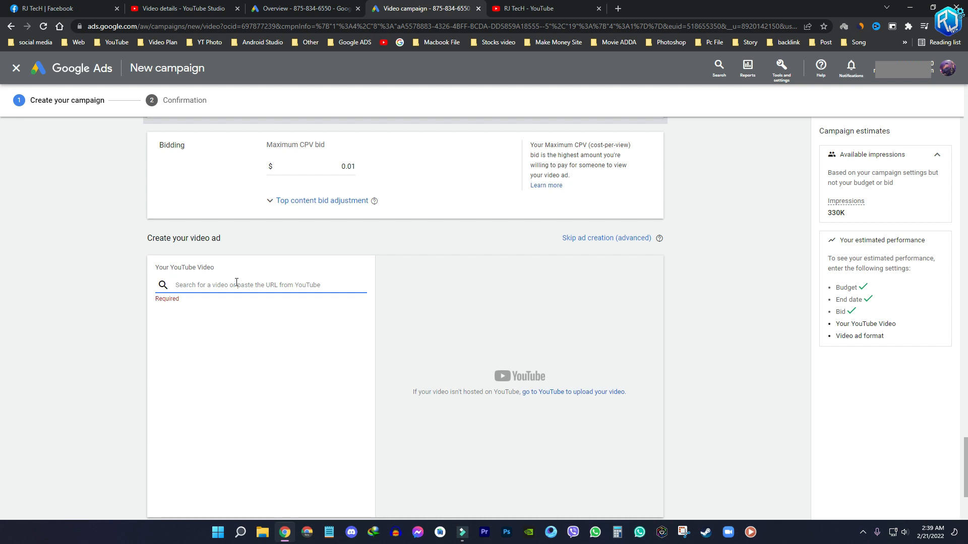
pyautogui.hotkey('ctrl', 'v')
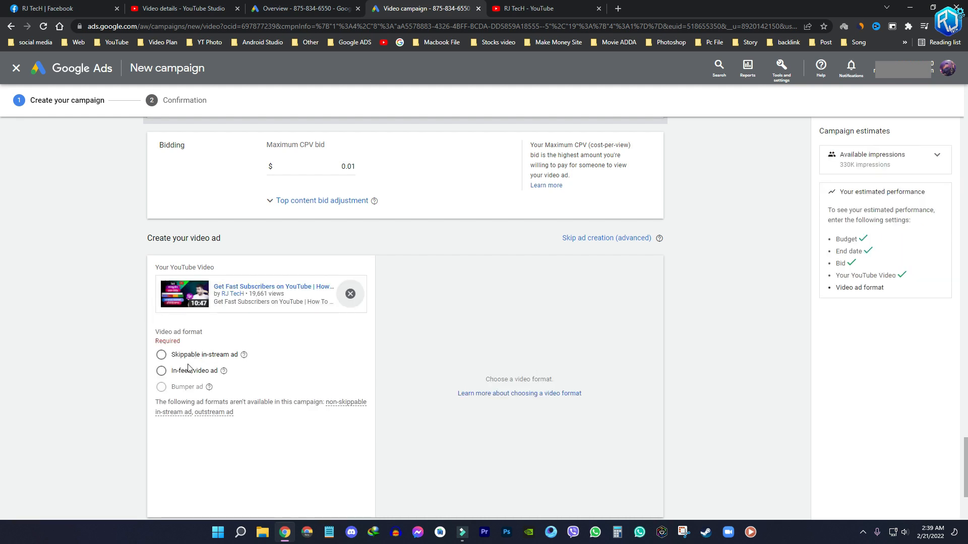
pyautogui.click(160, 372)
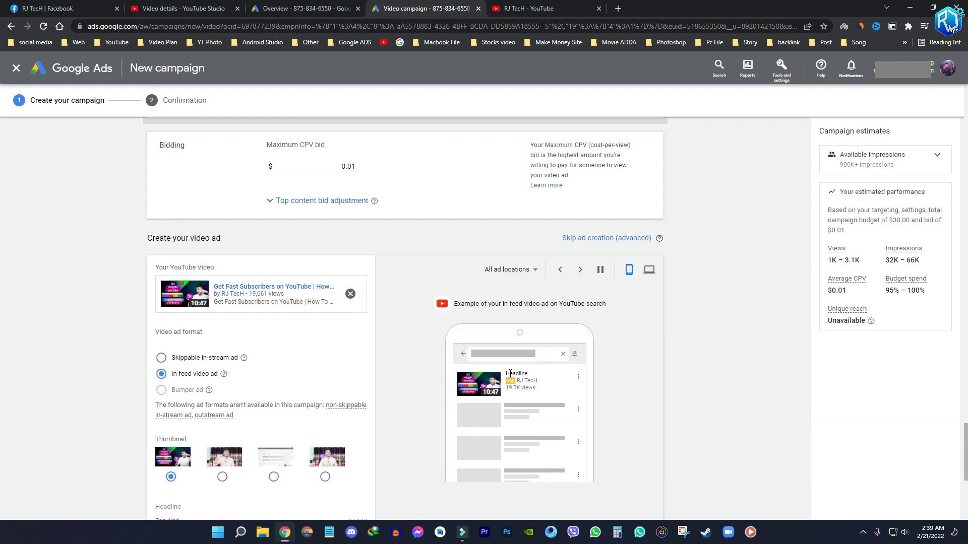
pyautogui.moveTo(510, 374); pyautogui.dragTo(544, 391)
pyautogui.scroll(-4, 514, 366)
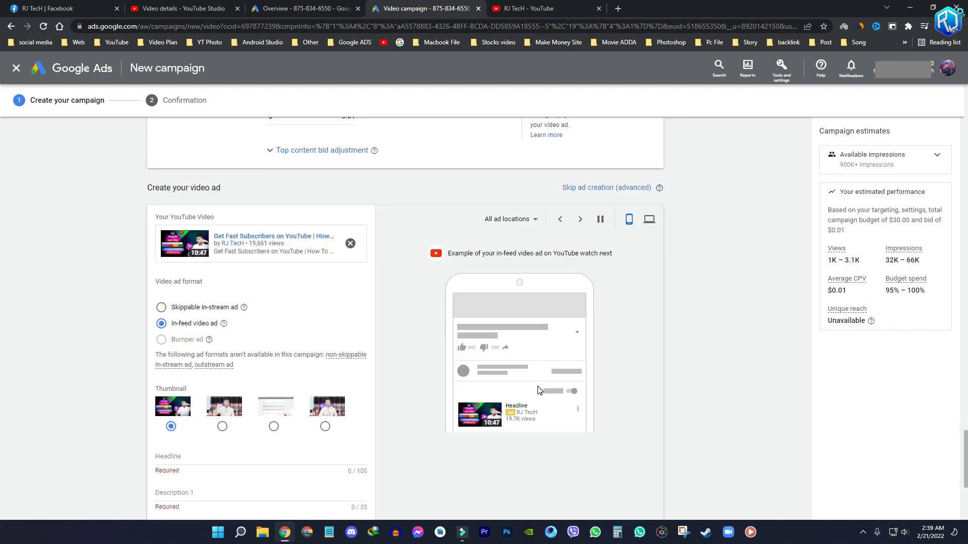
pyautogui.click(201, 307)
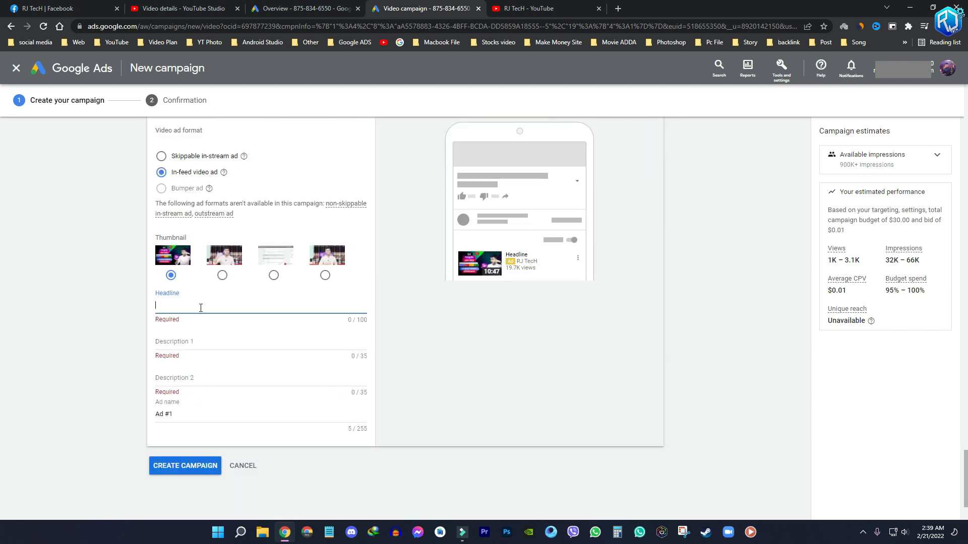
pyautogui.click(188, 344)
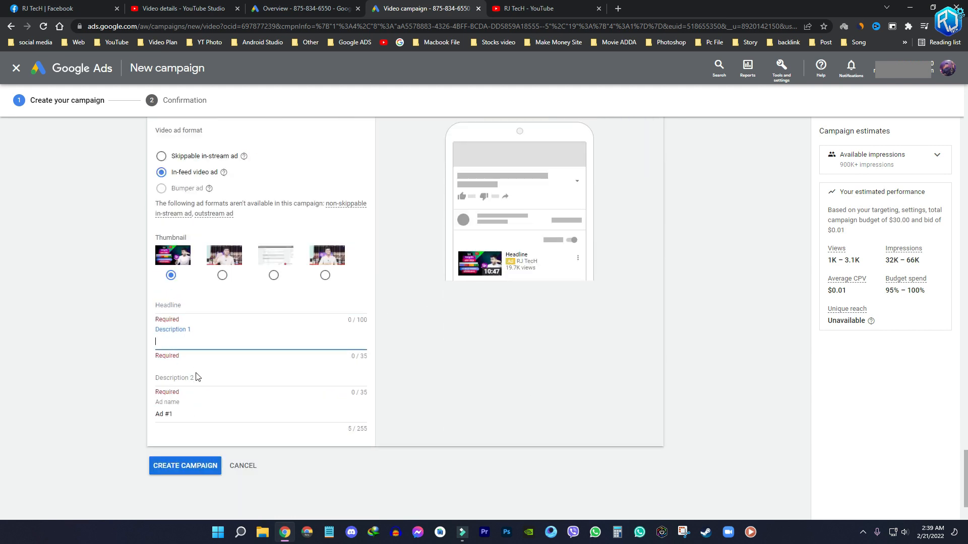
pyautogui.click(199, 381)
pyautogui.click(190, 412)
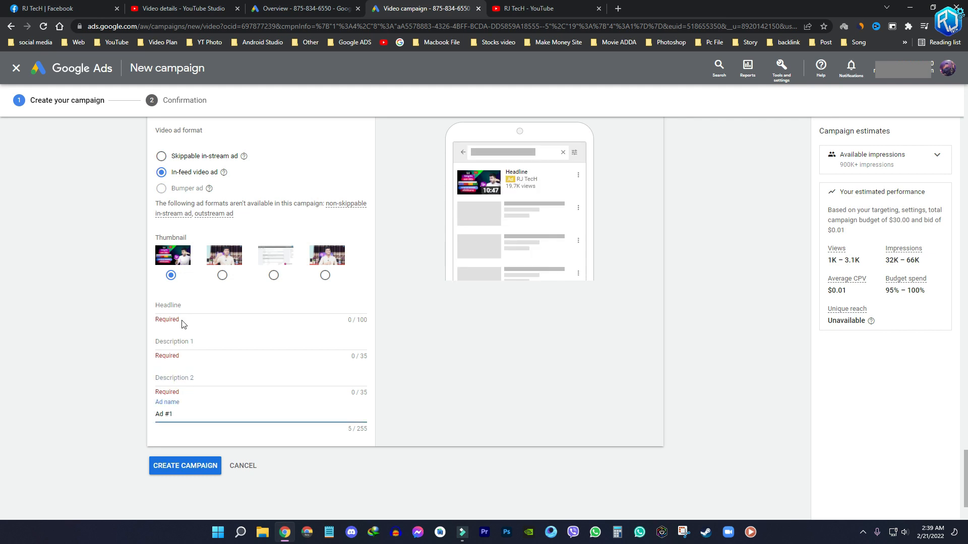
# Copy "Get Fast Subscribers on YouTube" from the video's title in YouTube Studio and paste it as the ad's headline in Google Ads.
pyautogui.click(178, 307)
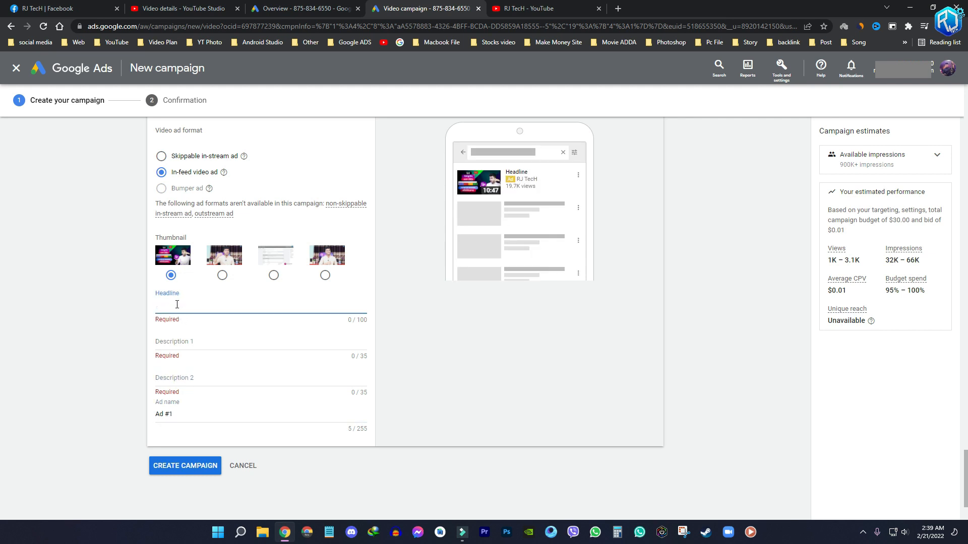
pyautogui.click(182, 8)
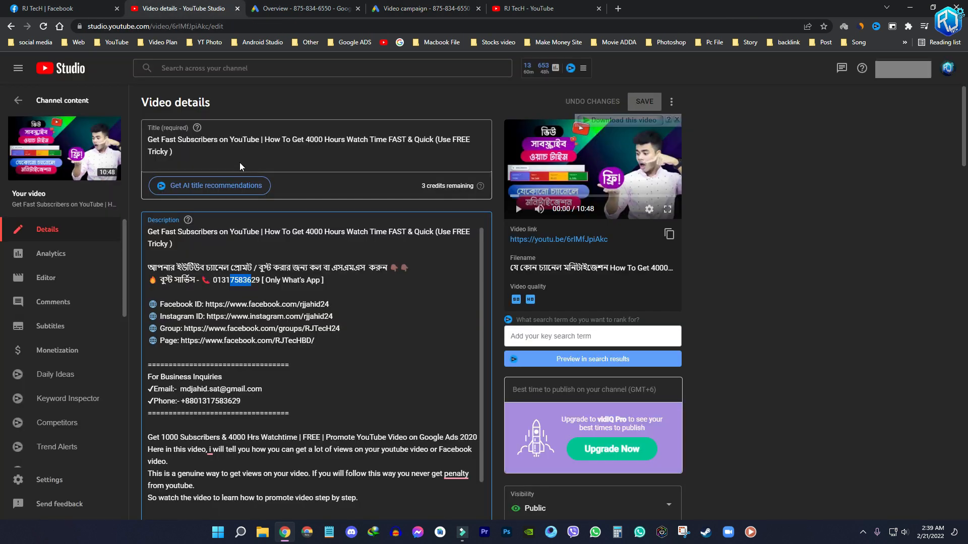
pyautogui.click(258, 139)
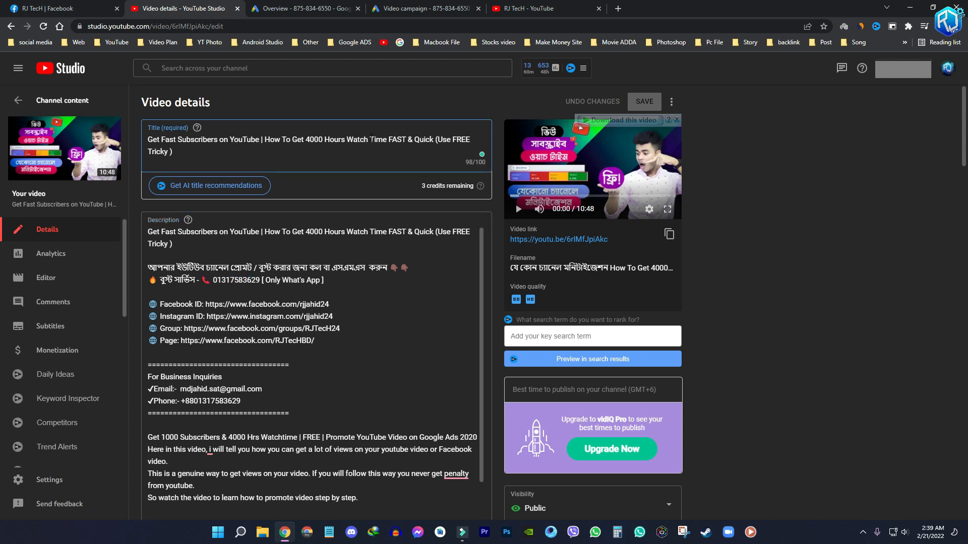
pyautogui.moveTo(259, 140); pyautogui.dragTo(147, 143)
pyautogui.click(348, 8)
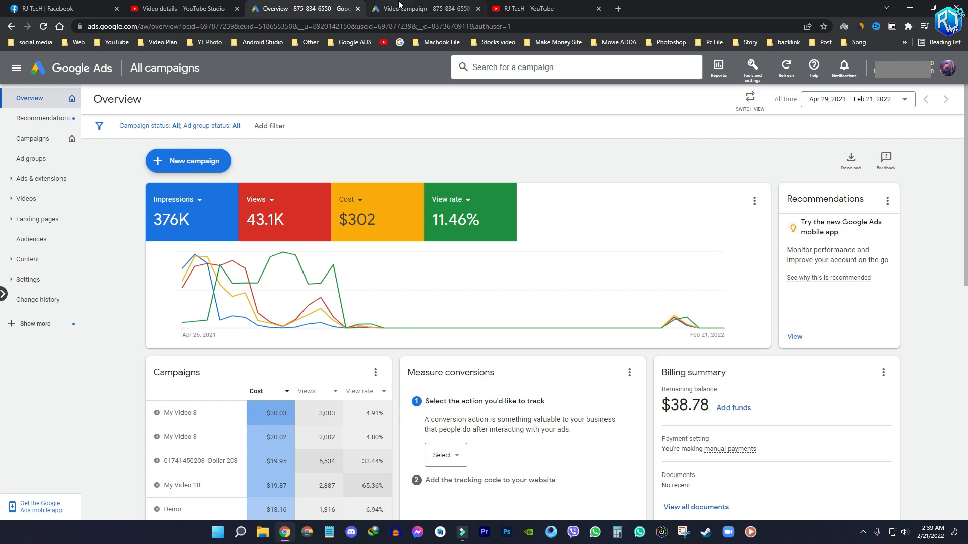
pyautogui.click(398, 8)
pyautogui.hotkey('ctrl', 'v')
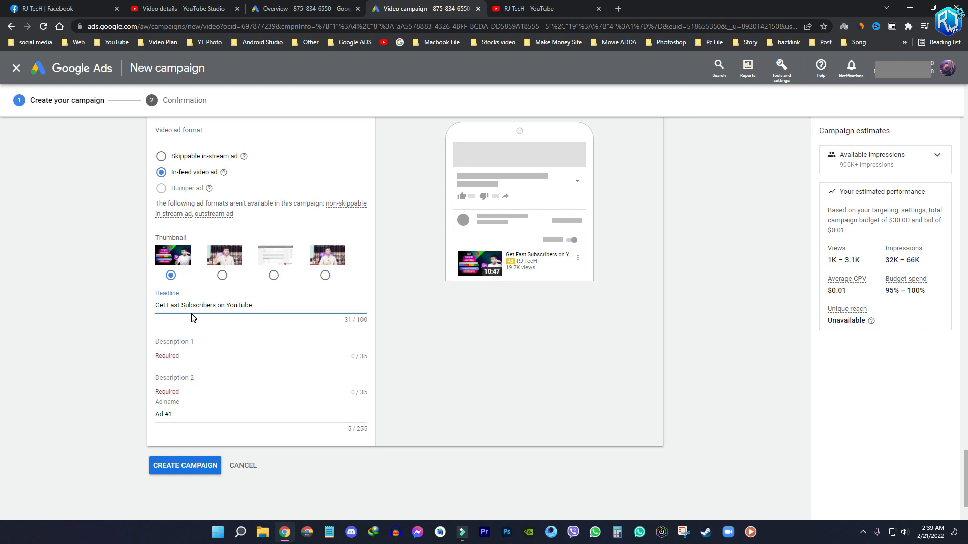
# Change the headline's capital letters to lowercase so it reads "get fast subscribers on youtube".
pyautogui.press('BackSpace')
pyautogui.write('s')
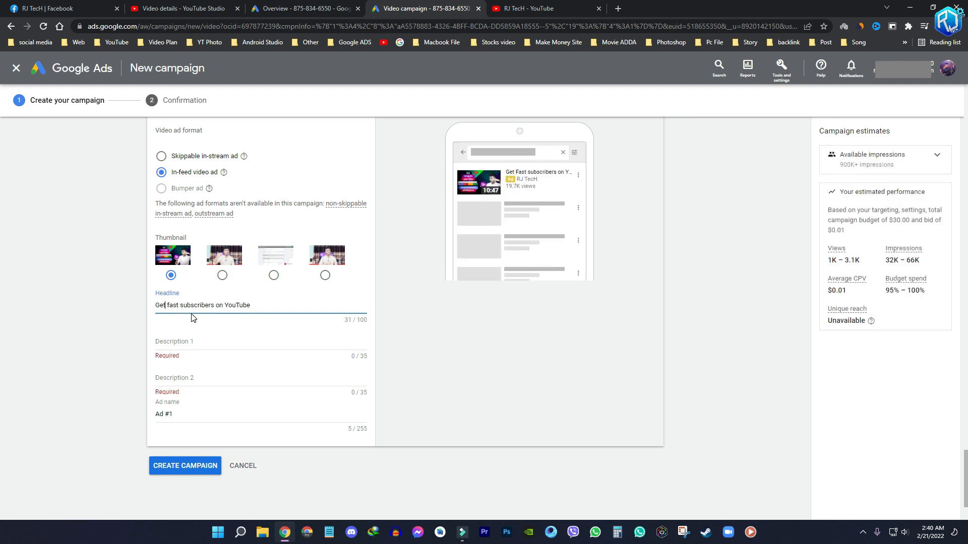
pyautogui.press('BackSpace')
pyautogui.write('f')
pyautogui.press('BackSpace')
pyautogui.write('g')
pyautogui.click(228, 306)
pyautogui.press('BackSpace')
pyautogui.write('y')
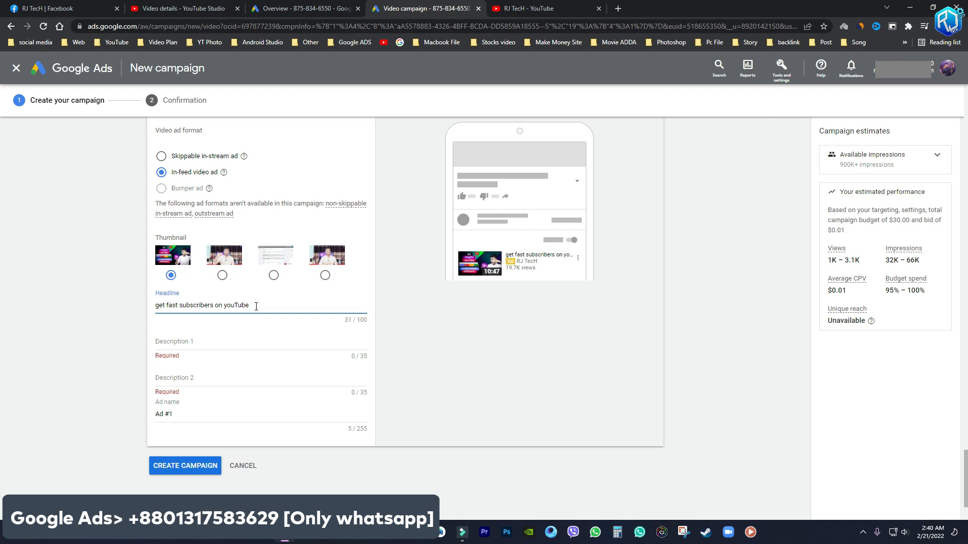
pyautogui.click(239, 305)
pyautogui.press('BackSpace')
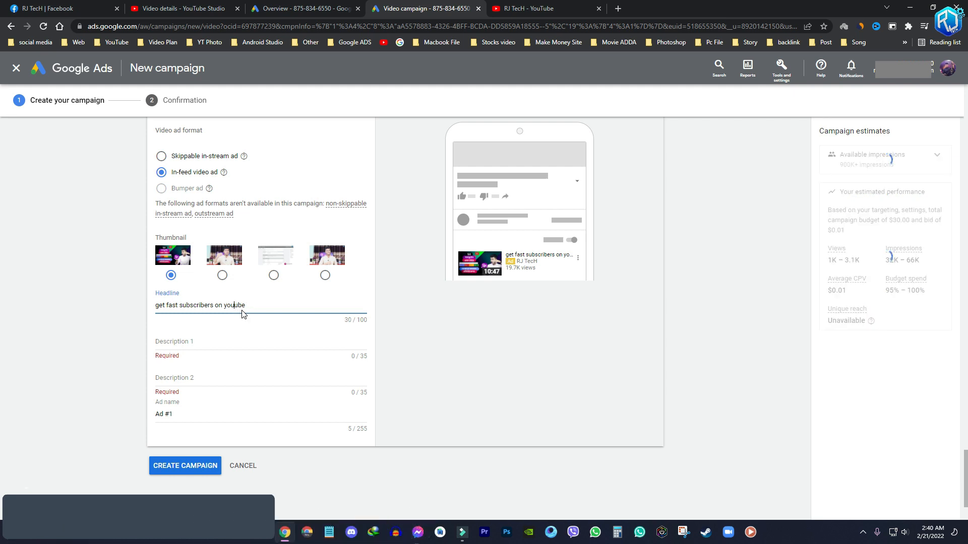
pyautogui.write('t')
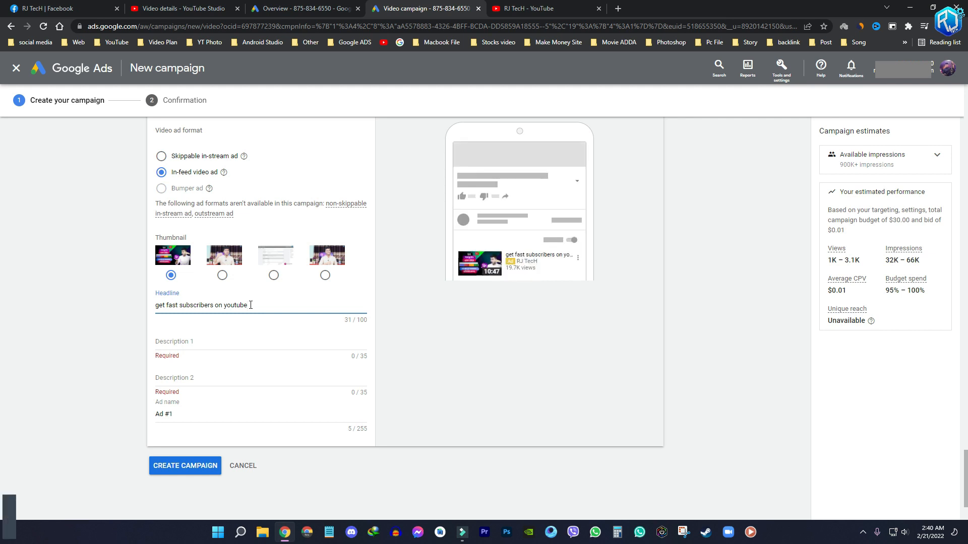
# Replace the word "youtube" at the end of the headline with "yt".
pyautogui.moveTo(157, 305); pyautogui.dragTo(251, 305)
pyautogui.click(231, 307)
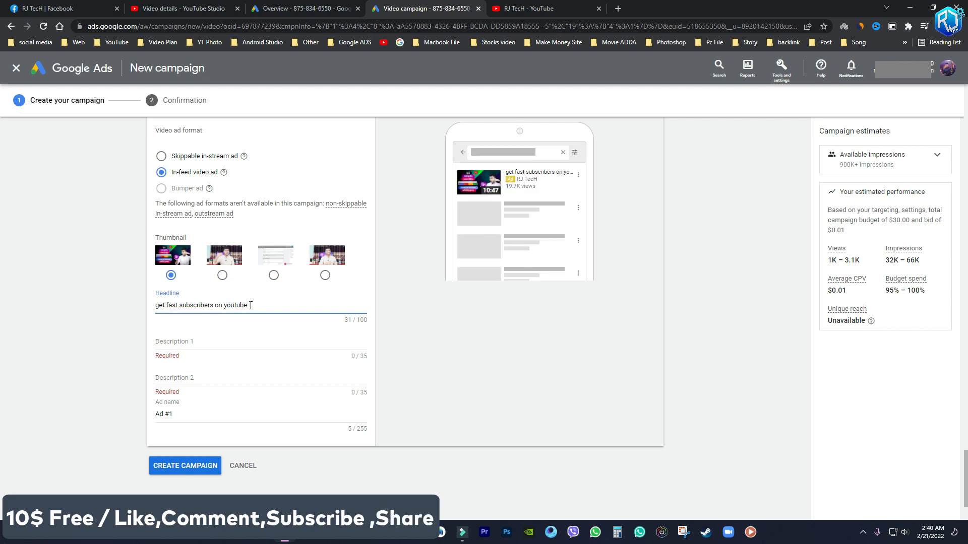
pyautogui.moveTo(251, 305); pyautogui.dragTo(226, 305)
pyautogui.write('yt')
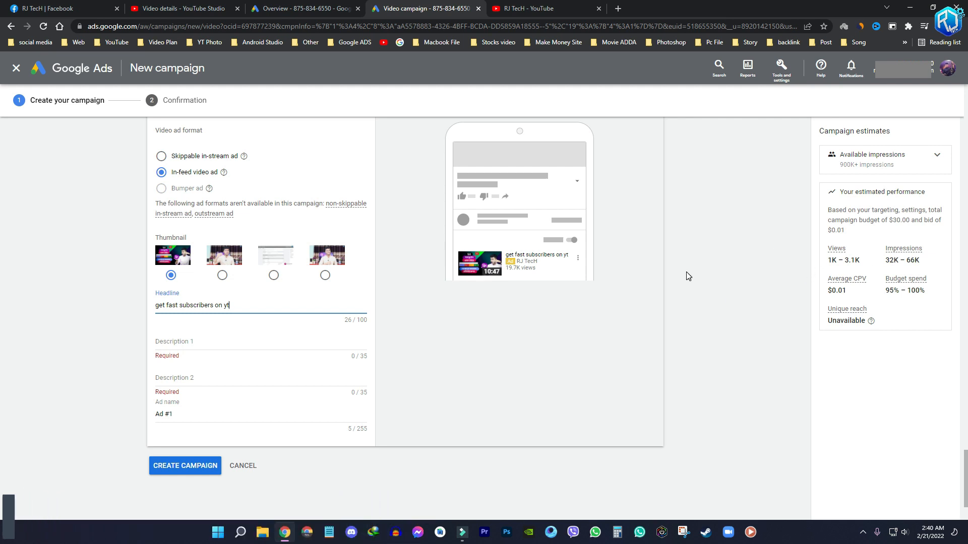
# Enter "rjtech" as the ad's Description 1 and copy the same text into Description 2.
pyautogui.click(179, 345)
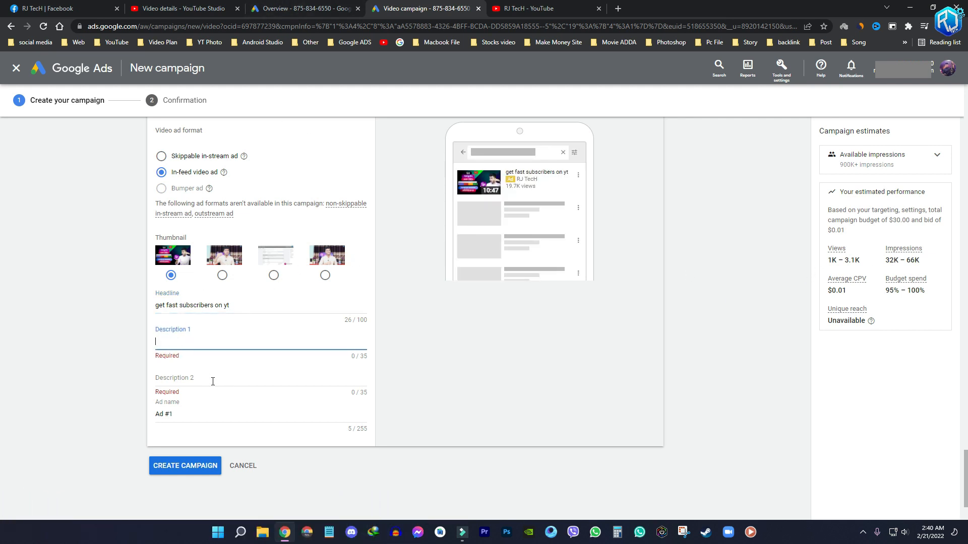
pyautogui.click(219, 377)
pyautogui.click(201, 342)
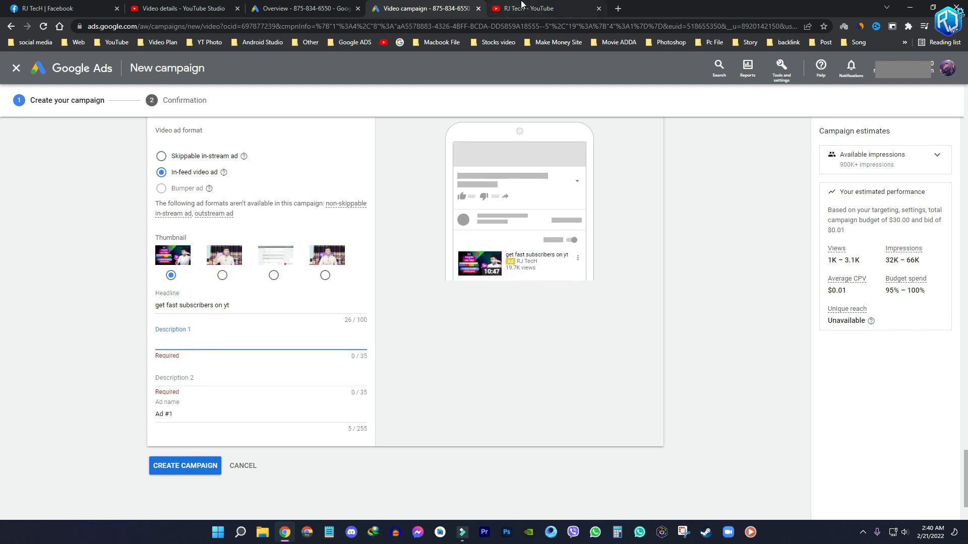
pyautogui.click(187, 8)
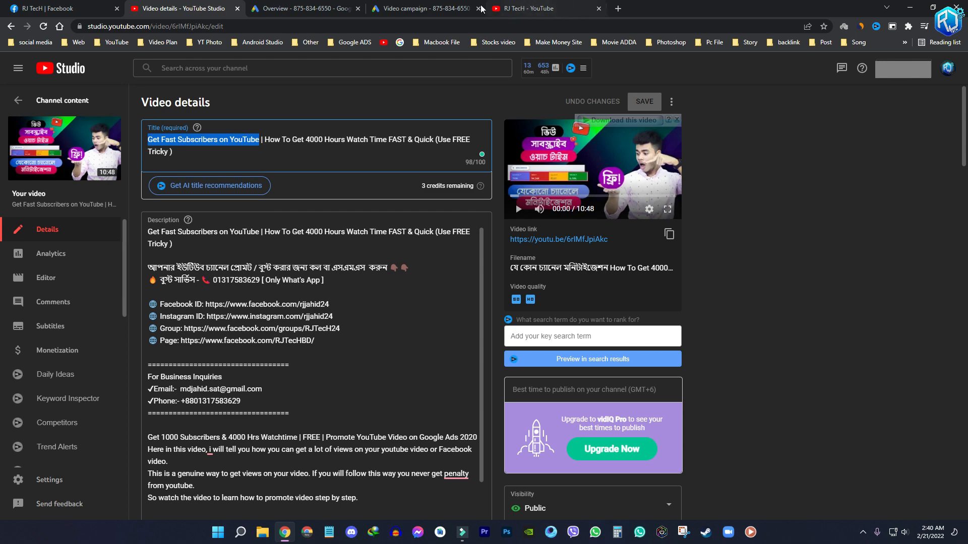
pyautogui.click(290, 4)
pyautogui.click(409, 8)
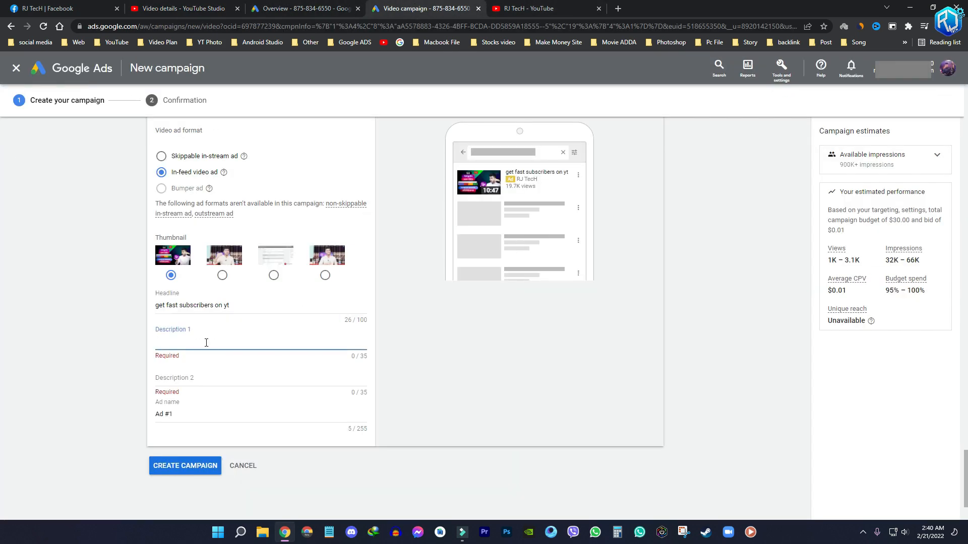
pyautogui.write('rjtech')
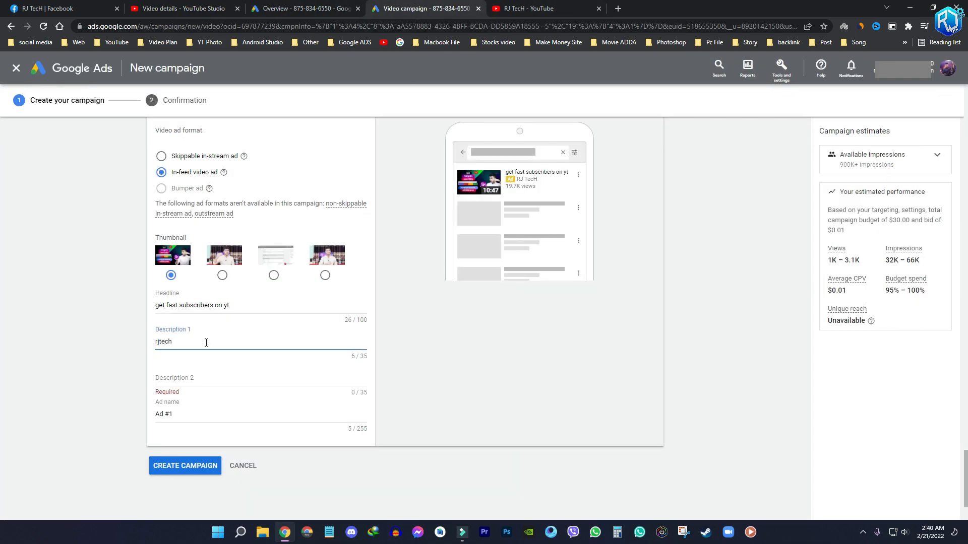
pyautogui.hotkey('ctrl', 'a')
pyautogui.hotkey('ctrl', 'c')
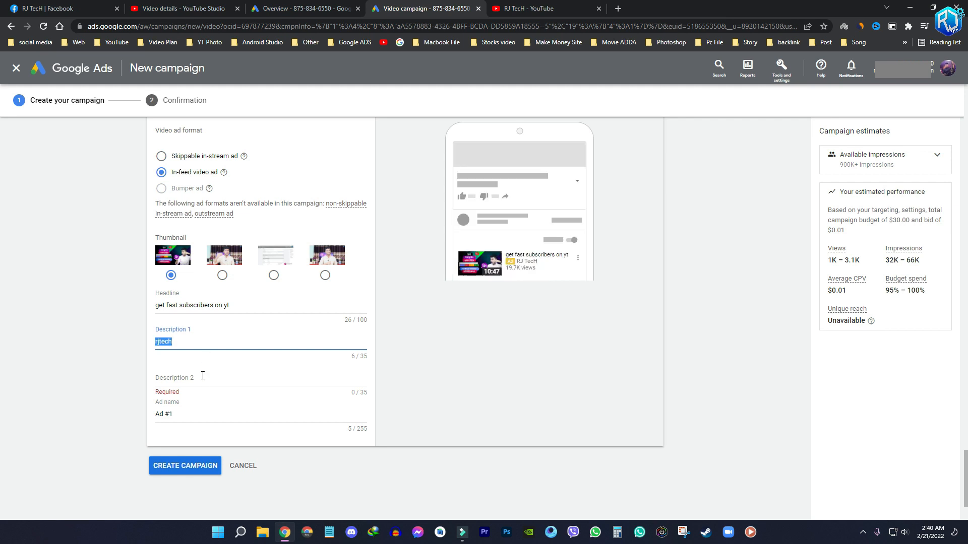
pyautogui.click(203, 378)
pyautogui.hotkey('ctrl', 'v')
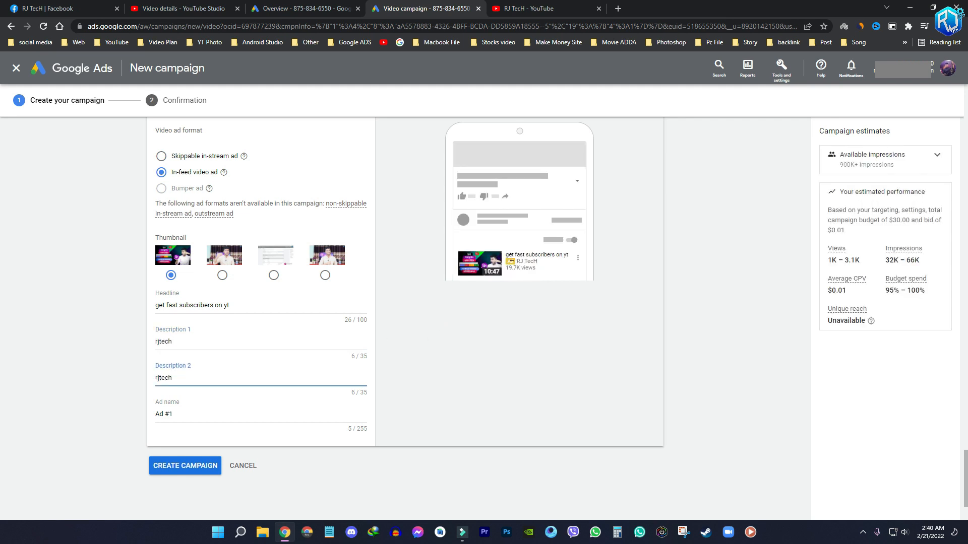
# Rename the ad as "myads".
pyautogui.moveTo(507, 255); pyautogui.dragTo(571, 260)
pyautogui.click(188, 411)
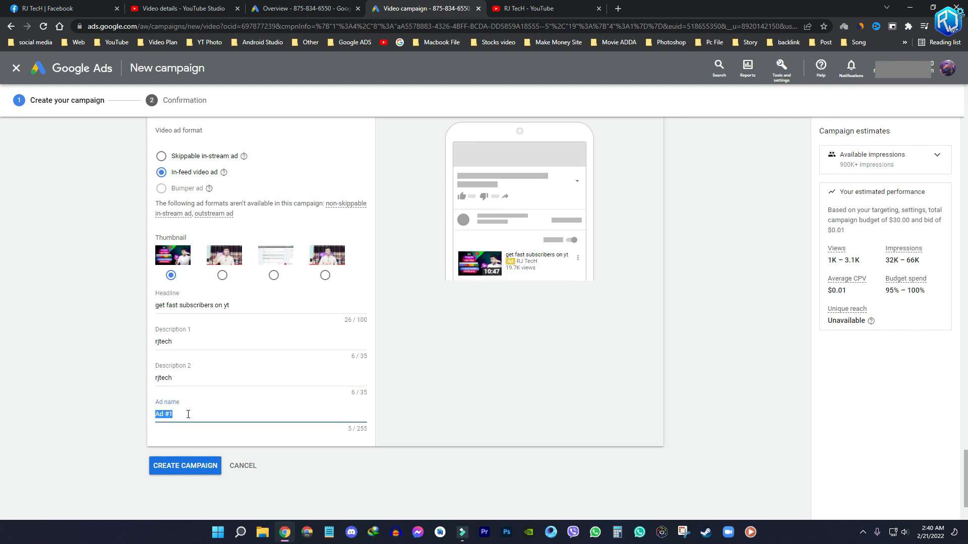
pyautogui.write('myads')
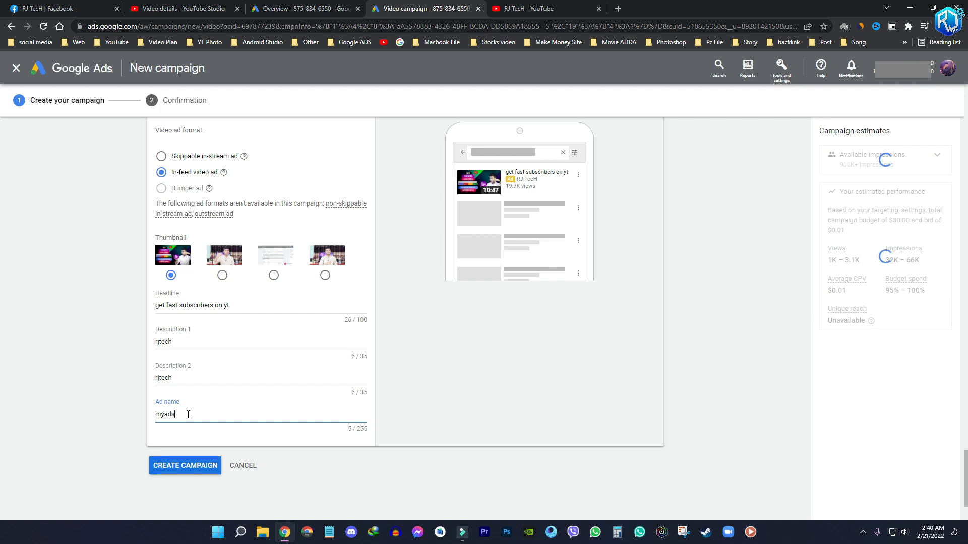
# Review all campaign settings, including budget, networks, locations, languages, inventory, devices, frequency caps, demographics, audiences, bidding and the video ad.
pyautogui.scroll(20, 437, 364)
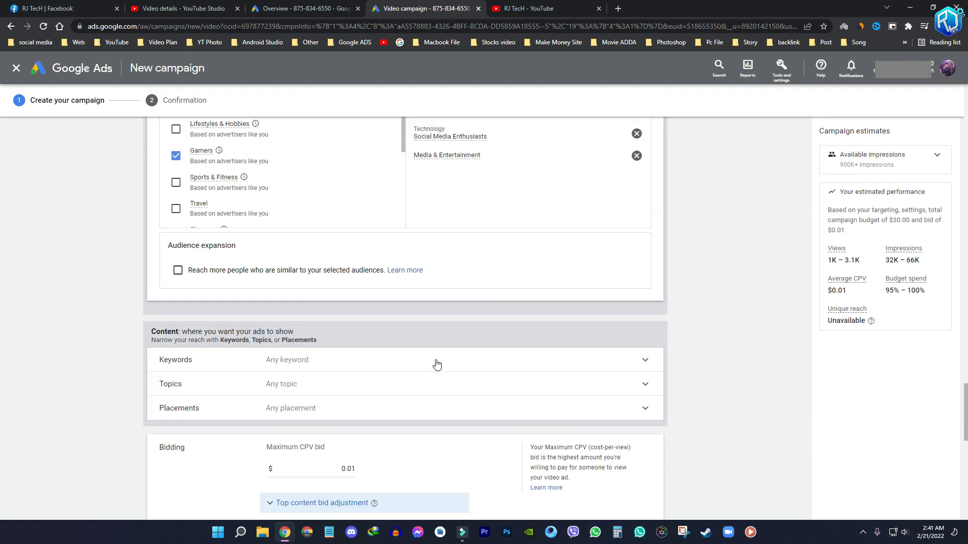
pyautogui.scroll(10, 437, 364)
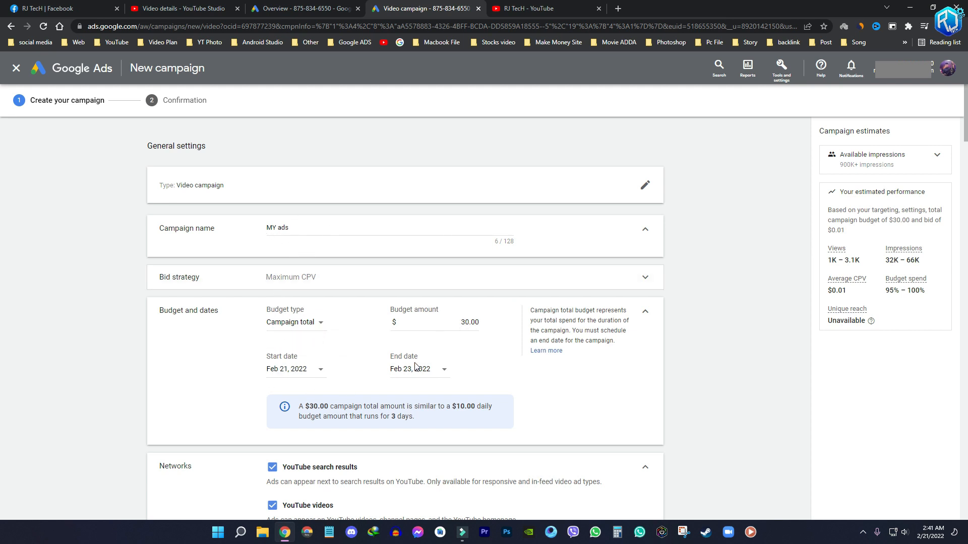
pyautogui.scroll(-3, 347, 353)
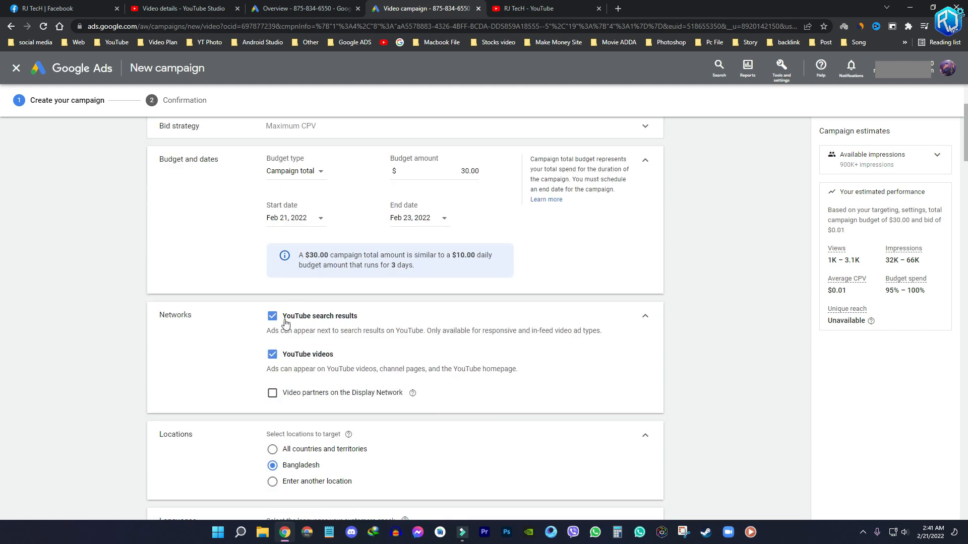
pyautogui.scroll(-3, 254, 338)
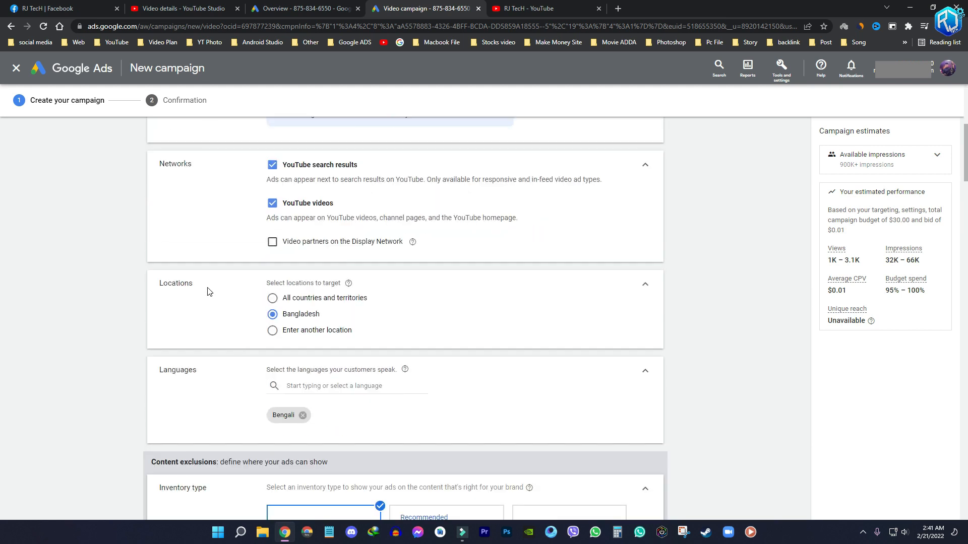
pyautogui.scroll(-5, 210, 351)
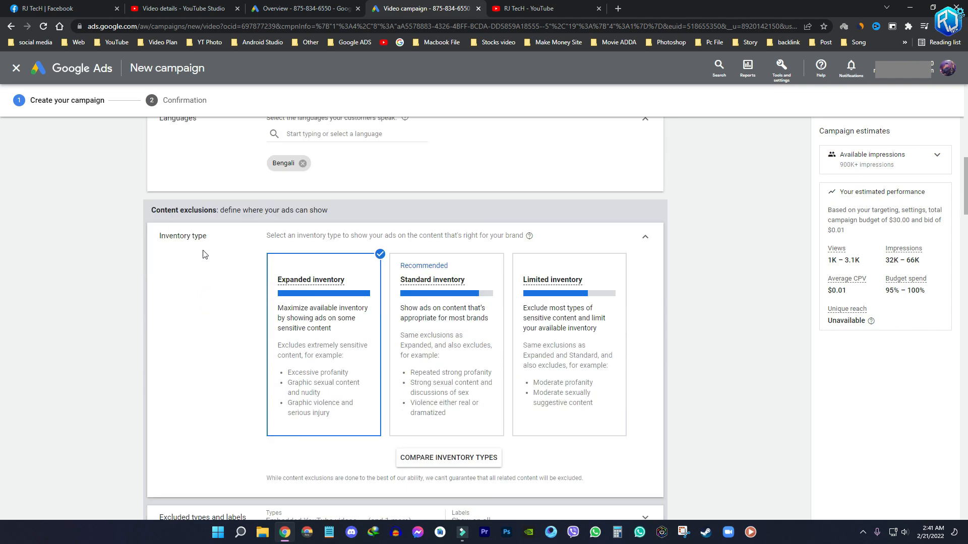
pyautogui.scroll(-5, 227, 257)
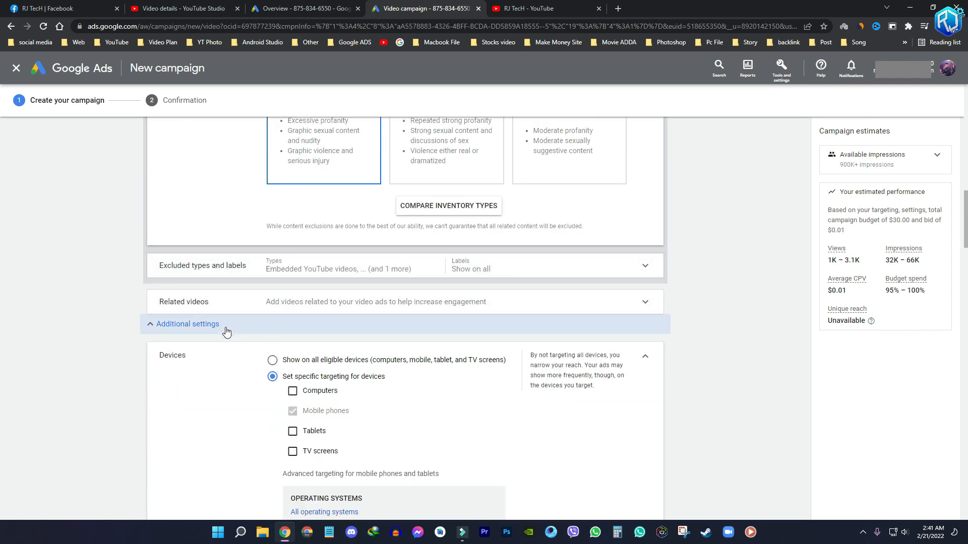
pyautogui.scroll(-2, 262, 312)
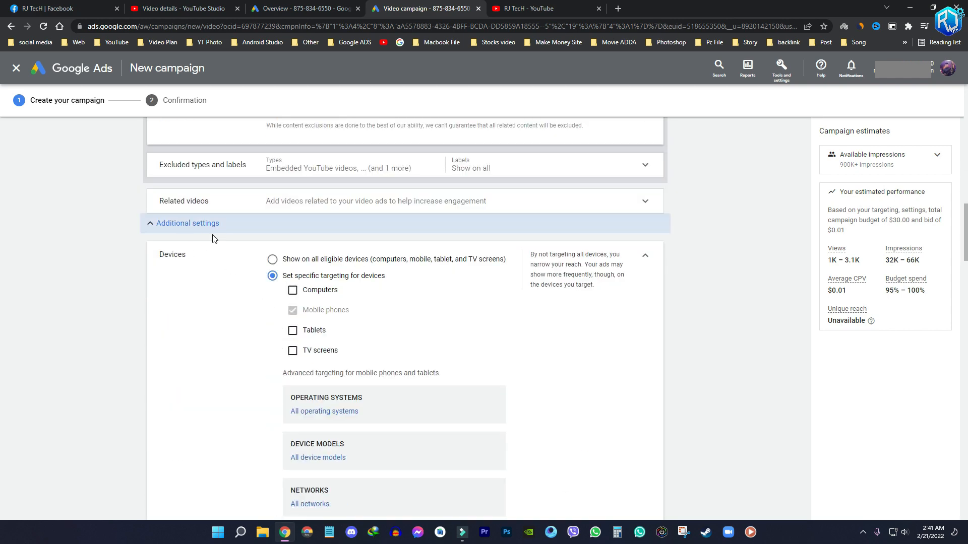
pyautogui.scroll(-8, 220, 264)
pyautogui.scroll(-2, 257, 295)
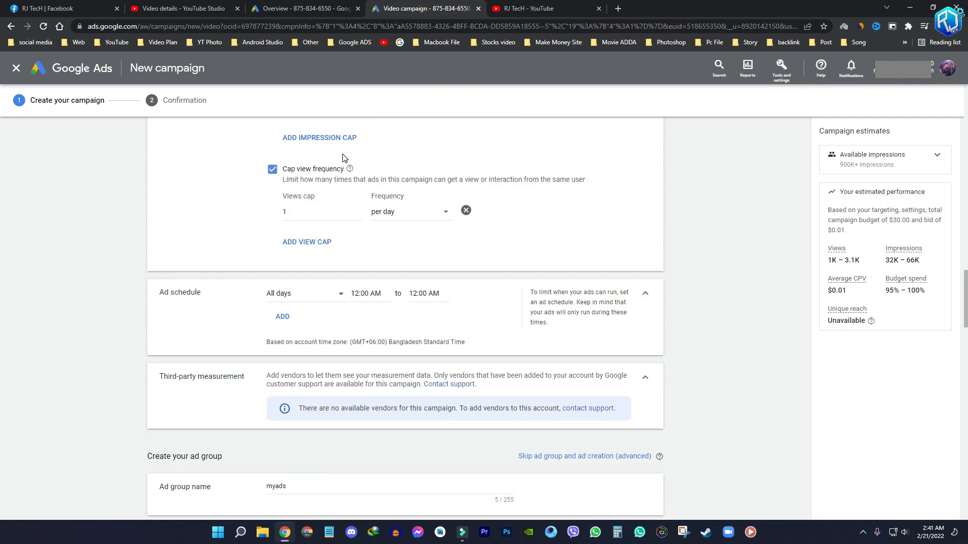
pyautogui.scroll(-5, 275, 270)
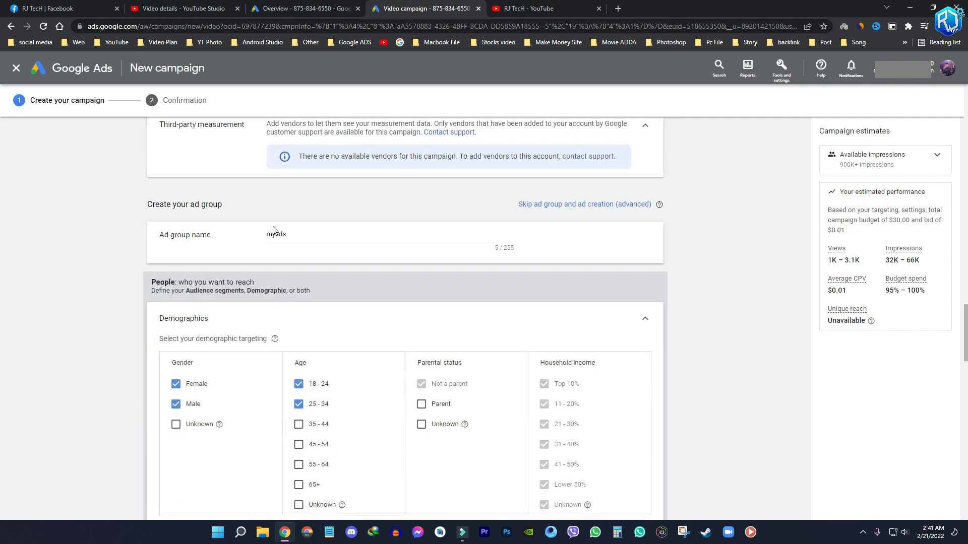
pyautogui.scroll(-2, 192, 274)
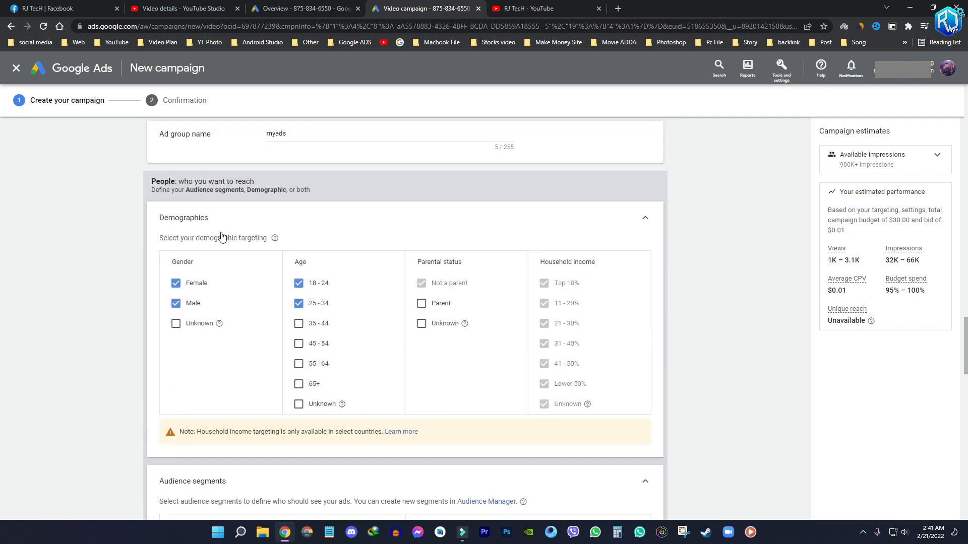
pyautogui.scroll(-6, 222, 238)
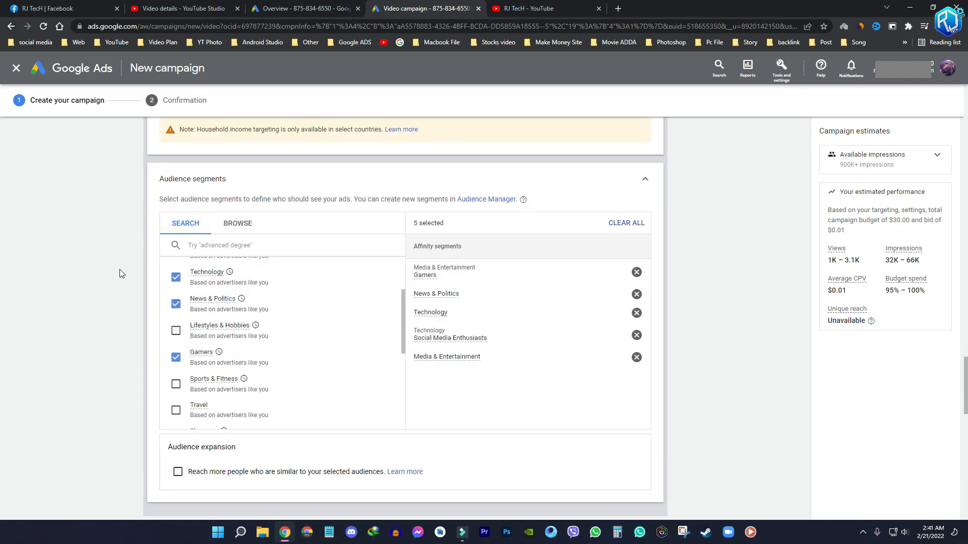
pyautogui.scroll(-10, 120, 274)
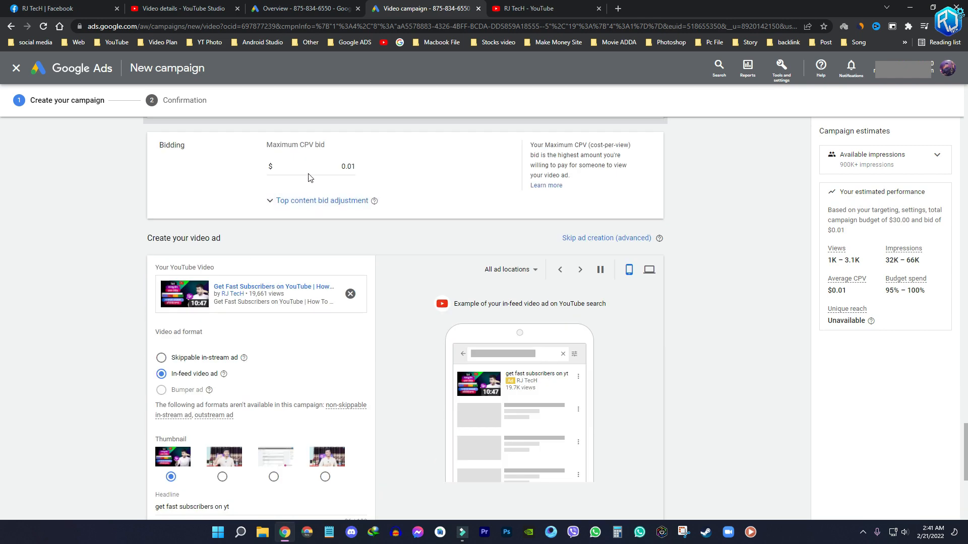
pyautogui.scroll(-2, 160, 301)
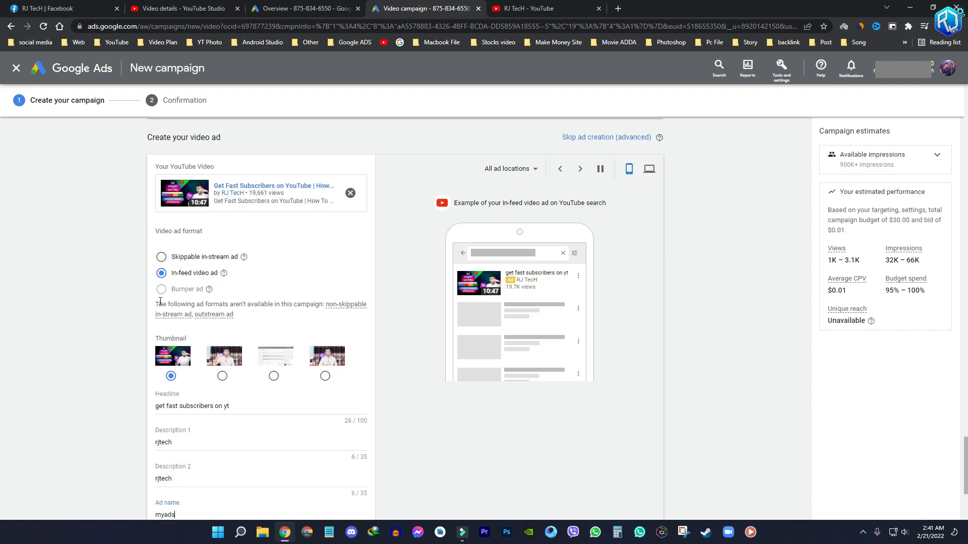
# Create the campaign with the configured settings and video ad.
pyautogui.scroll(-3, 198, 276)
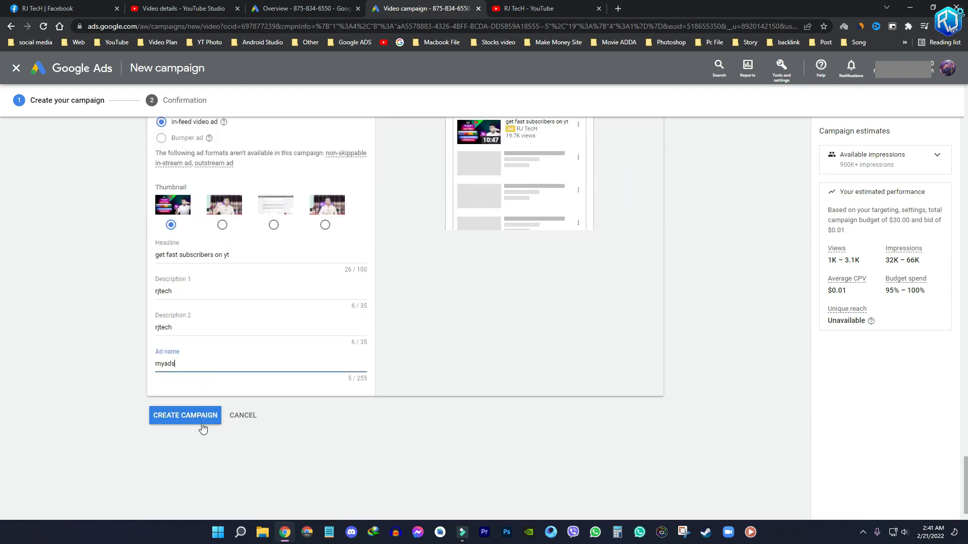
pyautogui.click(184, 417)
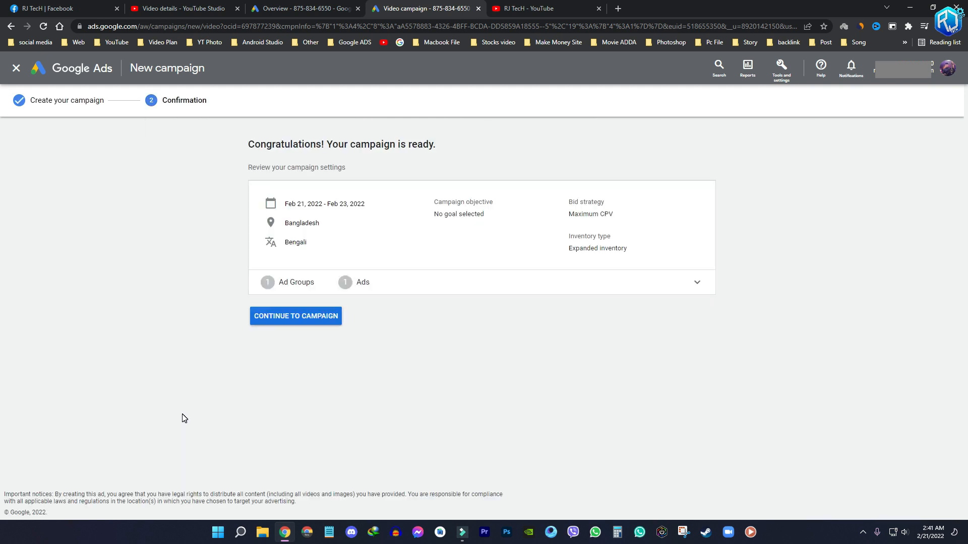
# Continue to the newly created campaign and check its ad review progress in the campaign overview.
pyautogui.click(284, 321)
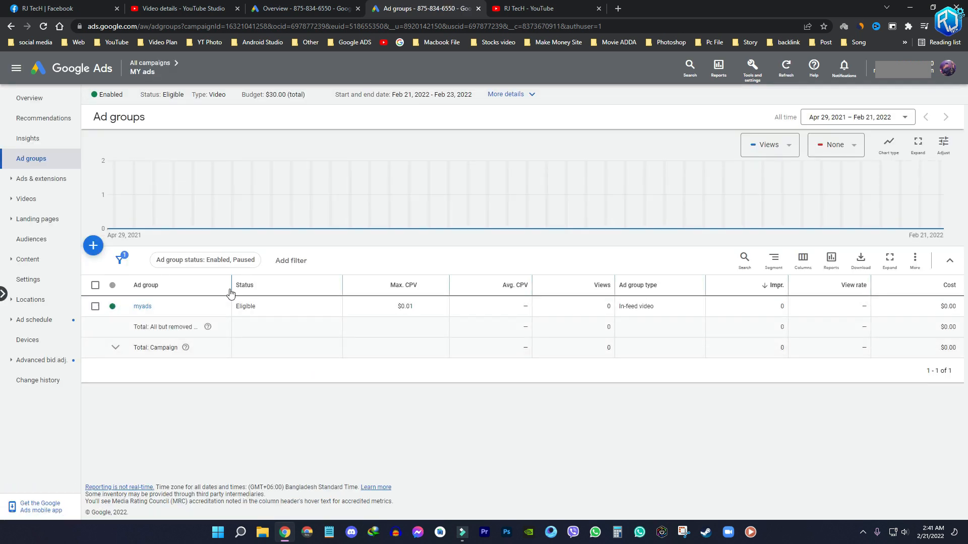
pyautogui.click(30, 98)
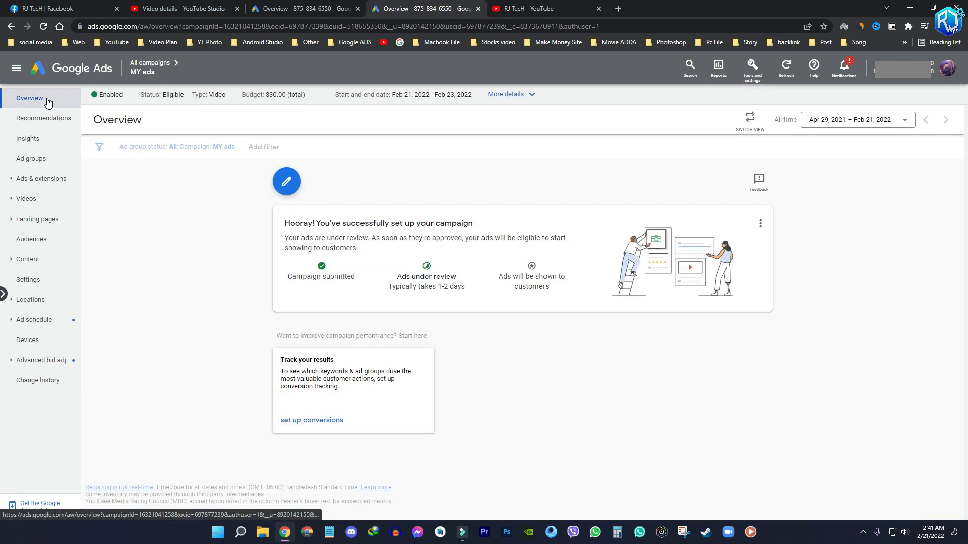
pyautogui.moveTo(292, 279); pyautogui.dragTo(474, 278)
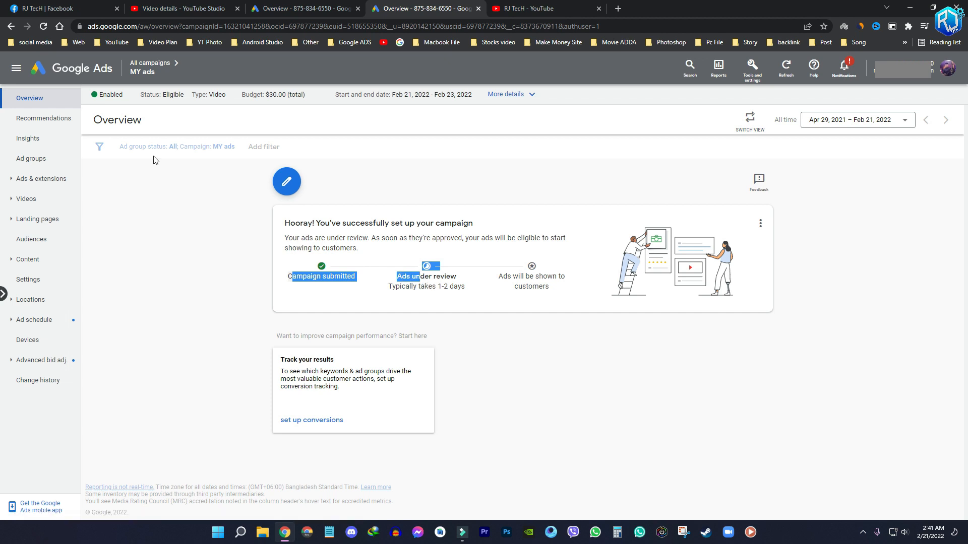
# Expand the campaign list and open the overview of the "myads" ad group in the "MY ads" campaign.
pyautogui.click(16, 67)
pyautogui.click(44, 139)
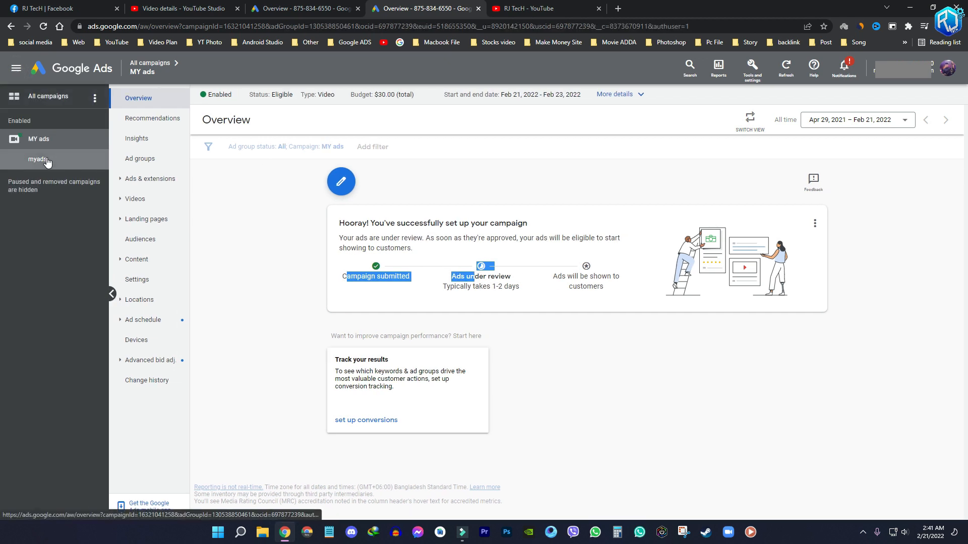
pyautogui.click(51, 159)
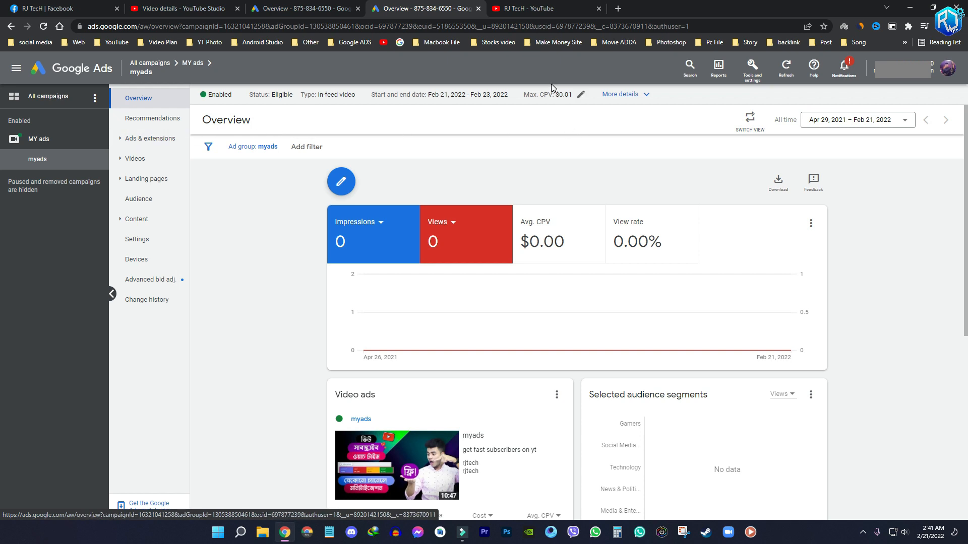
pyautogui.click(580, 94)
pyautogui.click(618, 127)
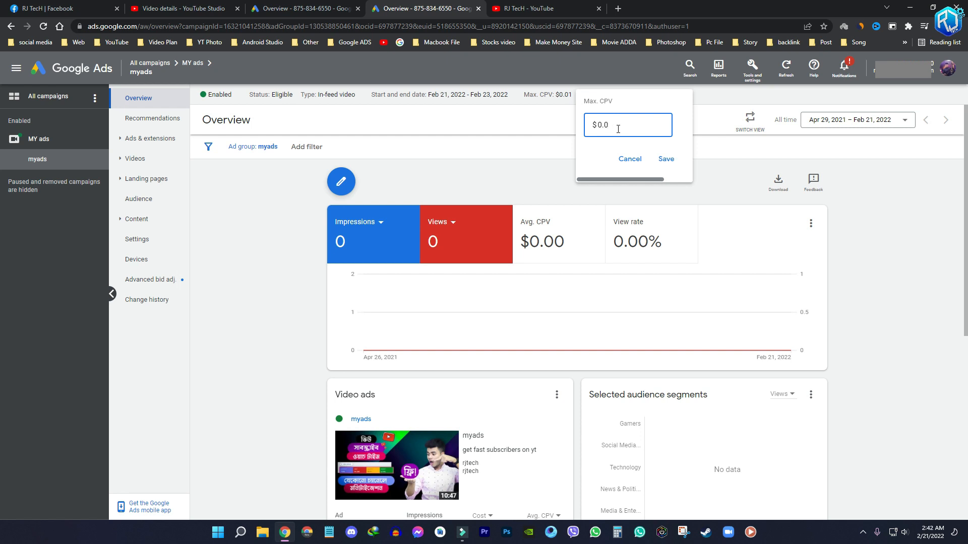
pyautogui.click(638, 159)
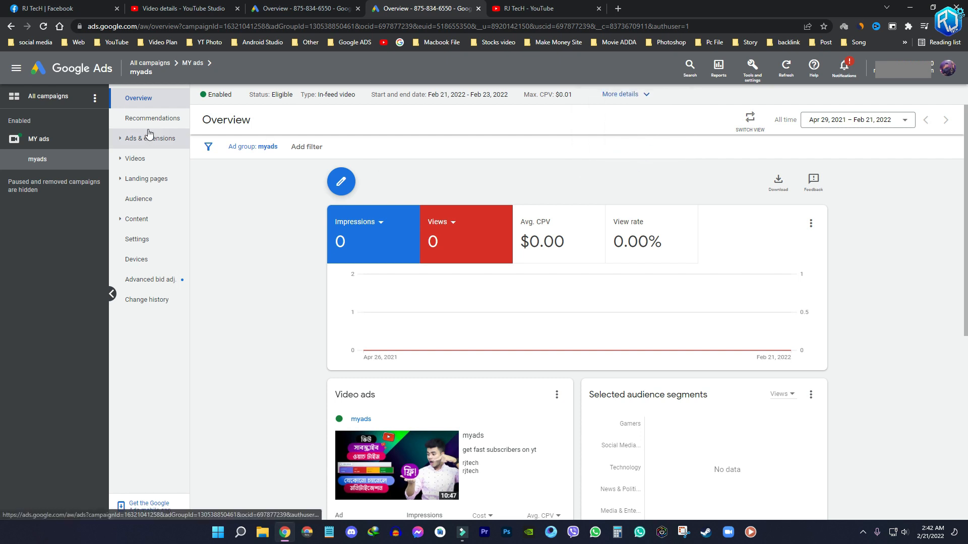
# Show the overview of all campaigns and collapse the campaign list.
pyautogui.click(45, 100)
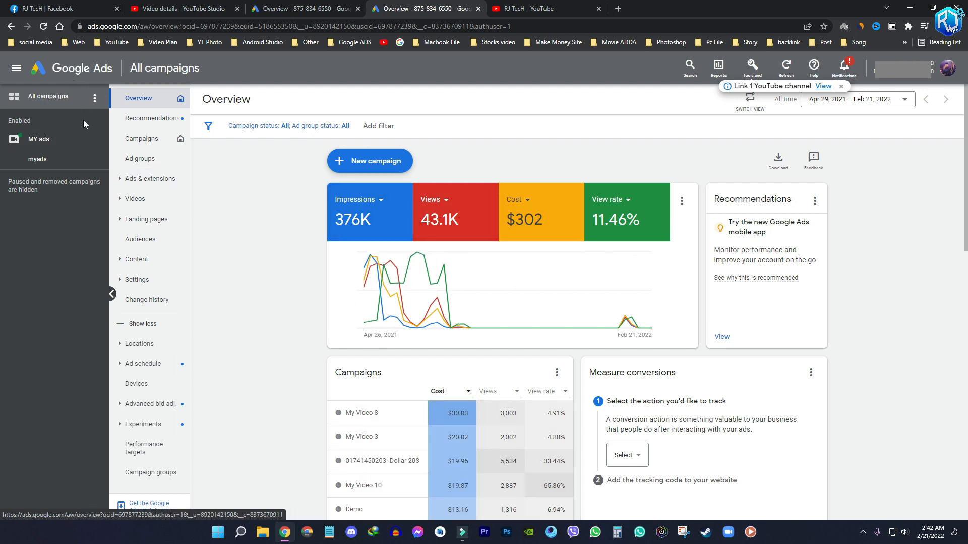
pyautogui.click(16, 72)
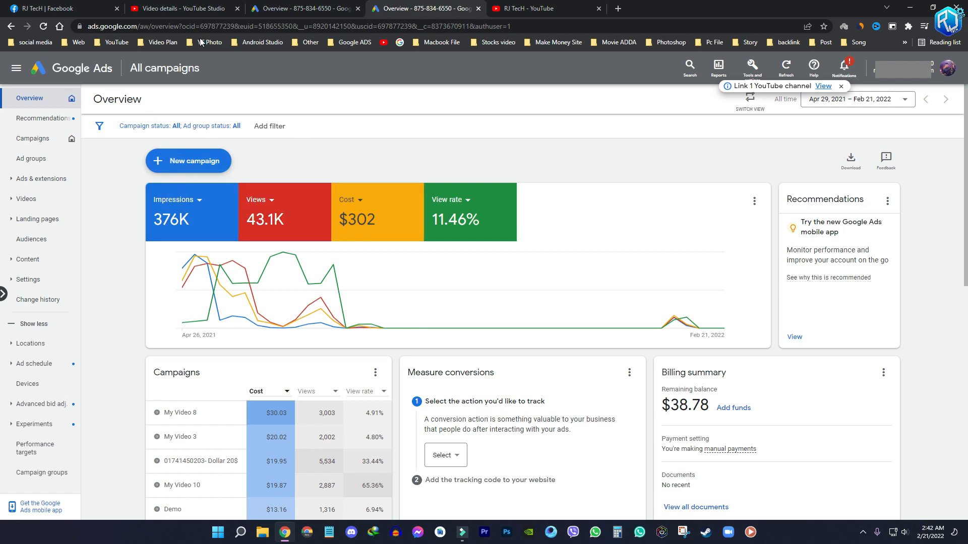
# Switch to the RJ TecH YouTube channel and browse through its uploaded videos.
pyautogui.hotkey('ctrl', 'Tab')
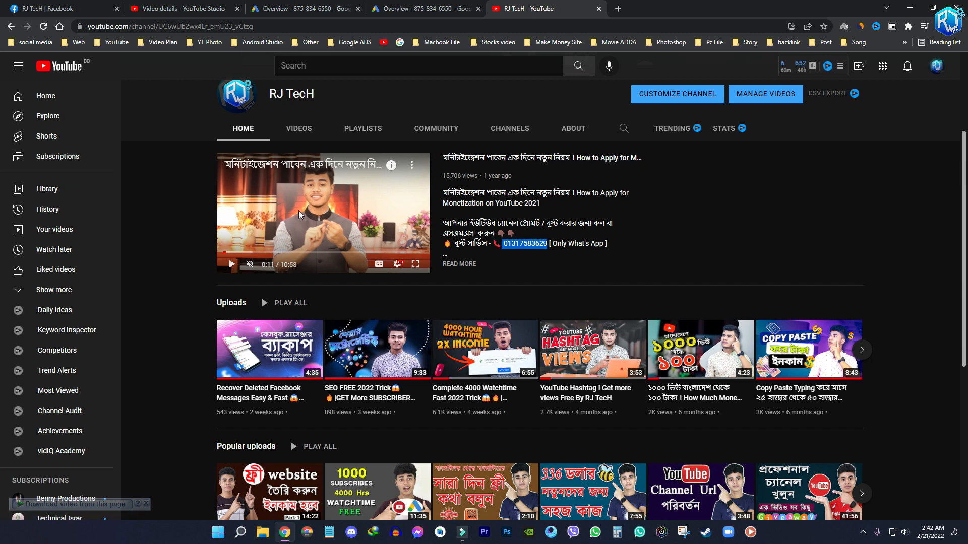
pyautogui.click(299, 128)
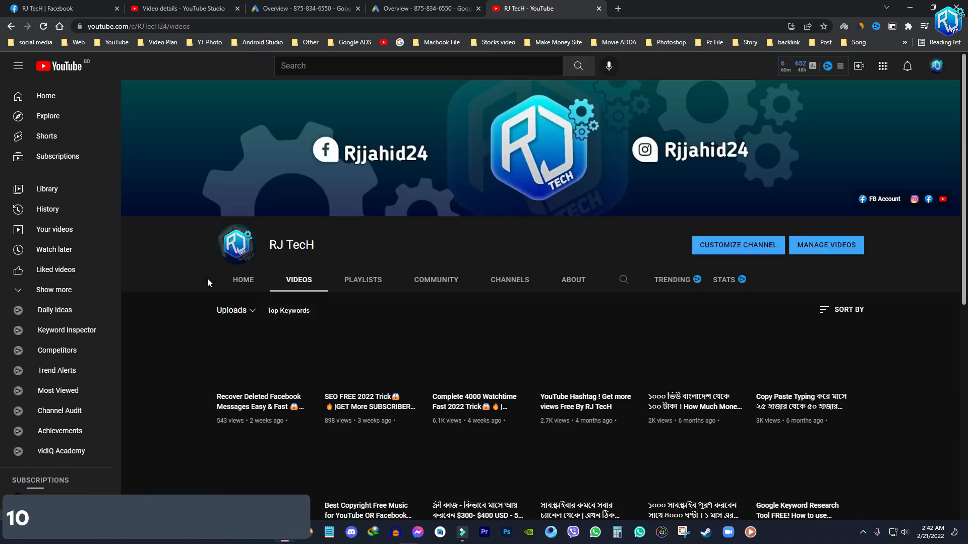
pyautogui.scroll(-3, 200, 292)
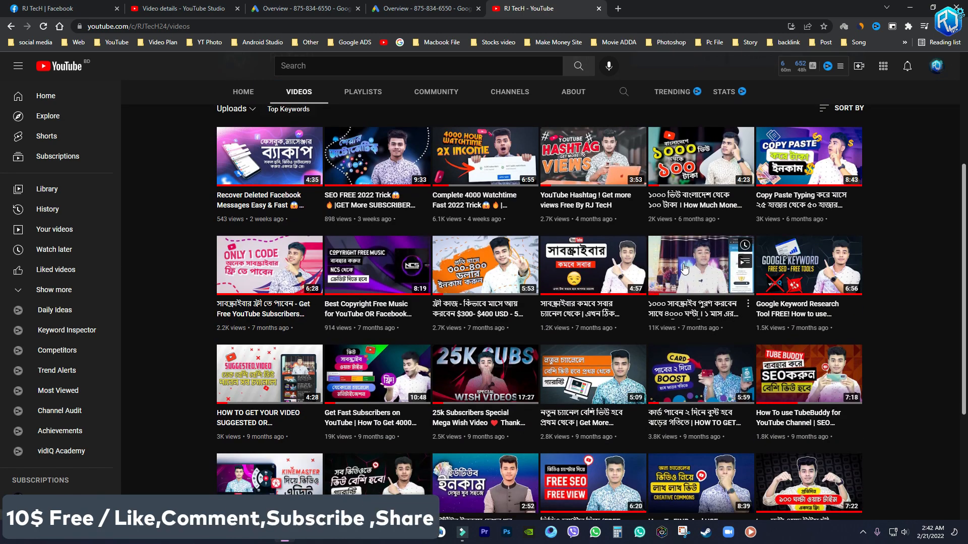
pyautogui.scroll(-3, 700, 272)
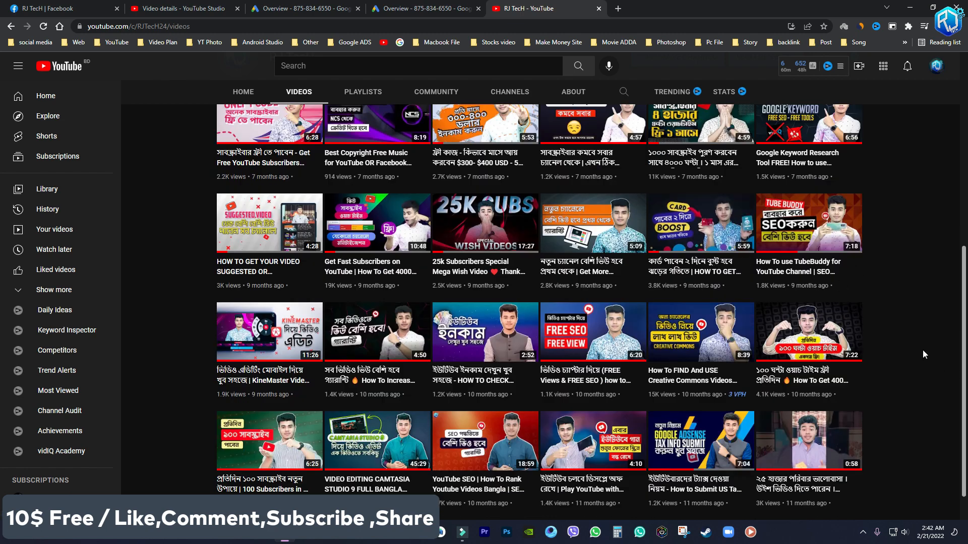
pyautogui.scroll(6, 303, 275)
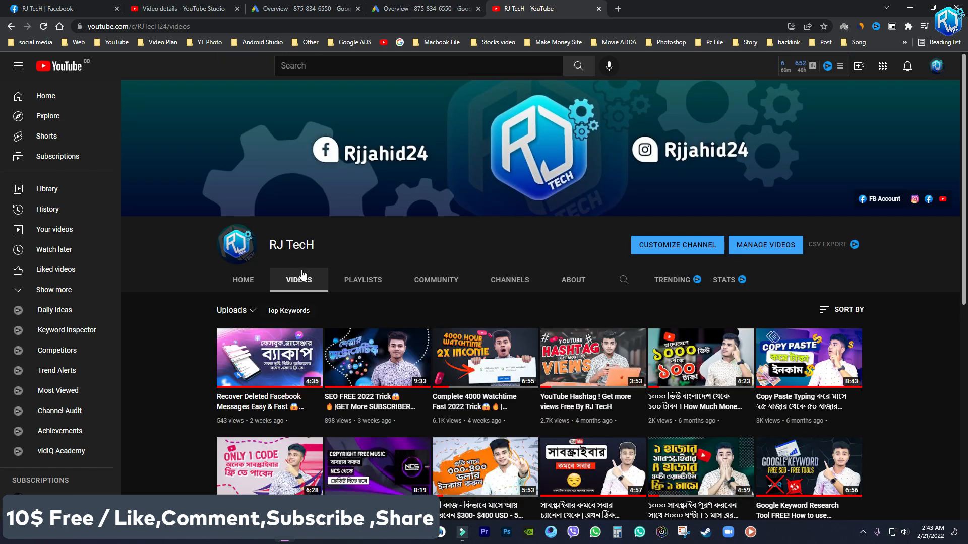
# Open the channel's About information and highlight the business phone number in the description.
pyautogui.click(570, 281)
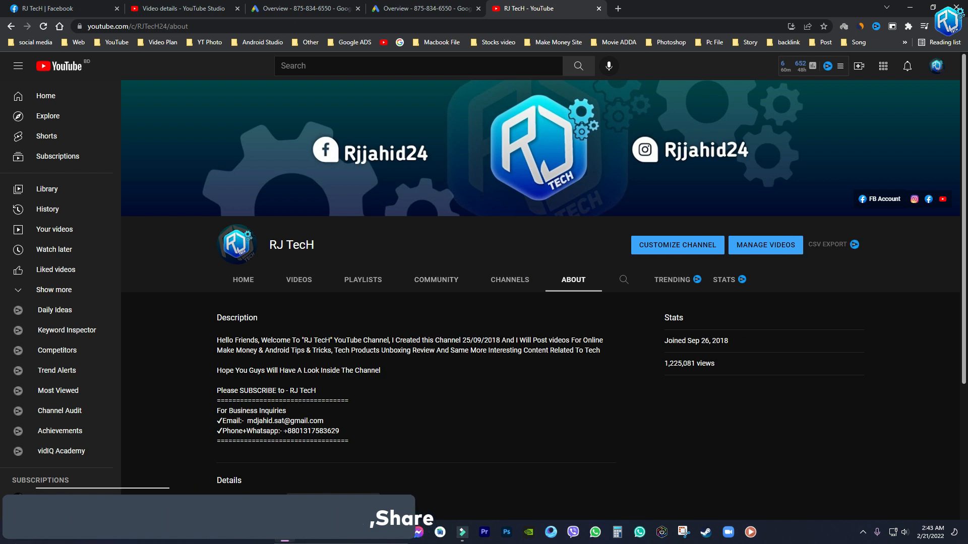
pyautogui.moveTo(283, 431); pyautogui.dragTo(341, 431)
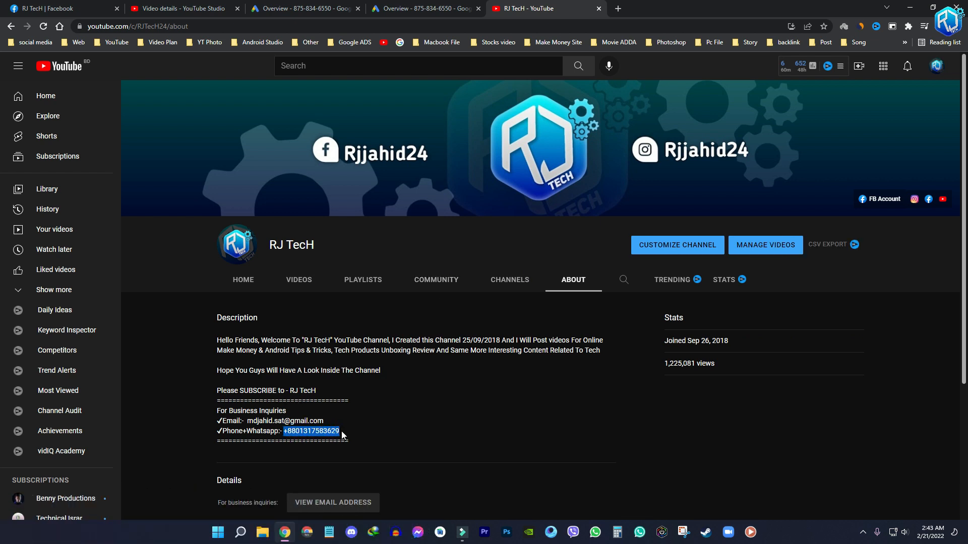